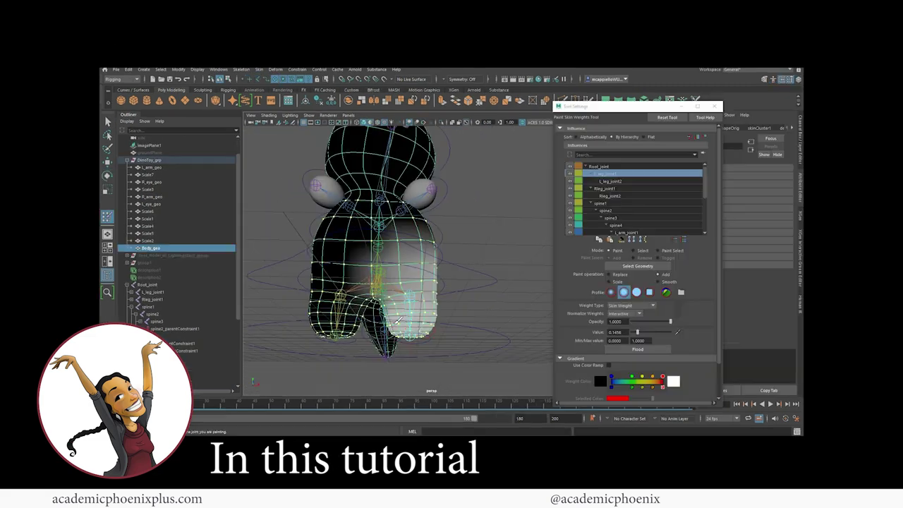
Inspect the body mesh's skin weights for the right leg joints and the spine1 joint
click(635, 188)
click(613, 195)
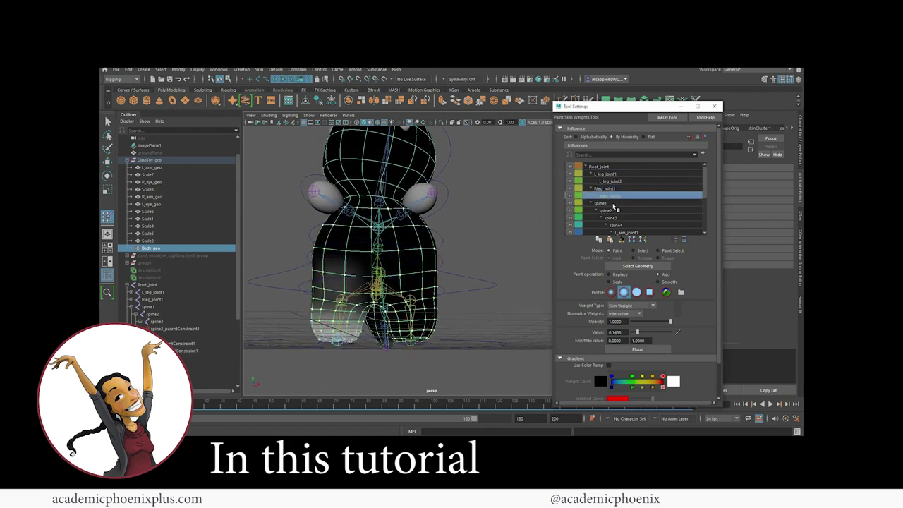
click(614, 205)
mouse_move(451, 272)
alt+mouse_down()
mouse_move(379, 270)
mouse_move(424, 280)
mouse_move(381, 279)
alt+mouse_up()
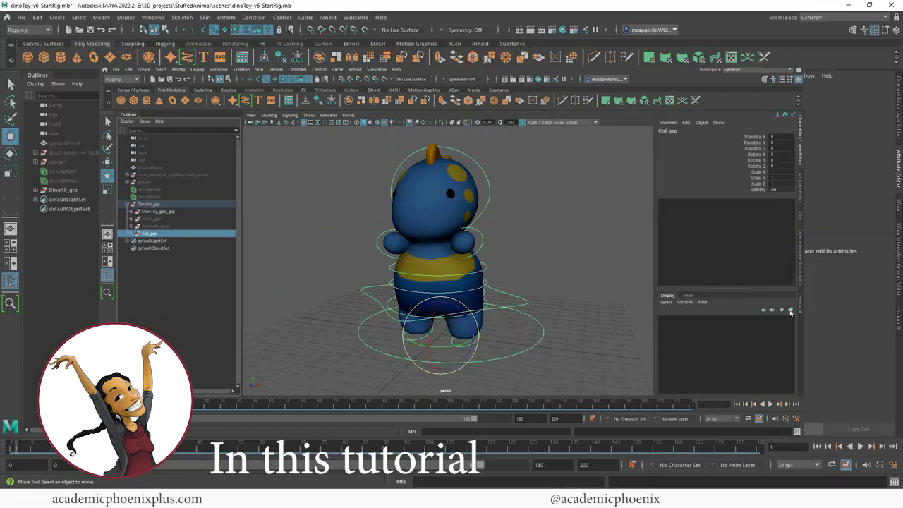
double_click(697, 319)
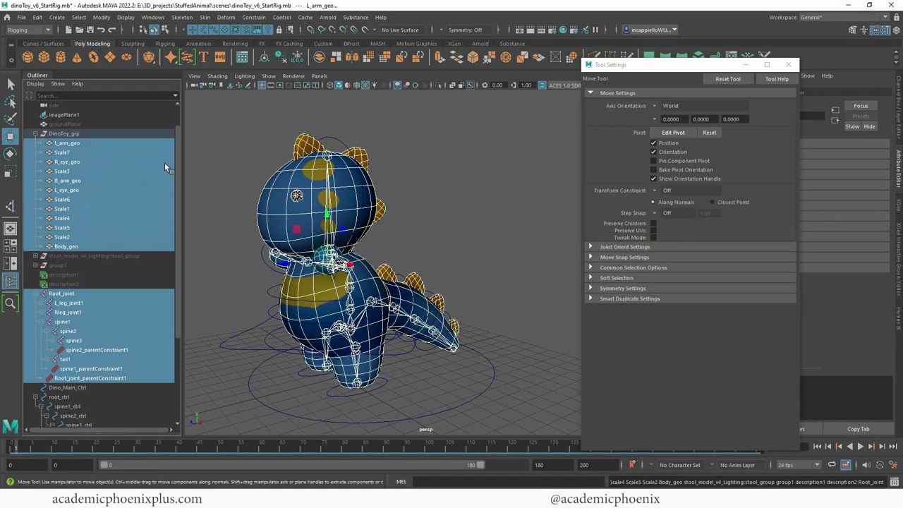
Bind the selected dino geometry to the skeleton with Bind Skin, using joint hierarchy, closest distance and classic linear skinning
click(182, 18)
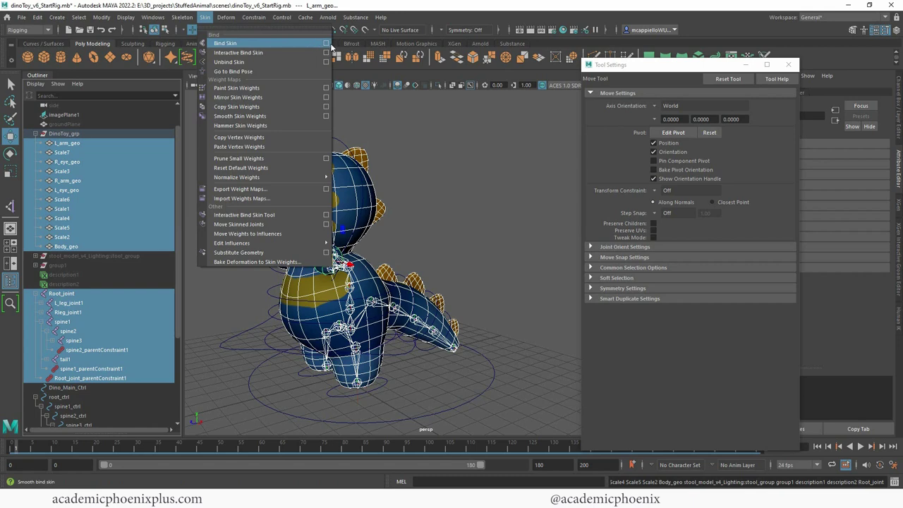
click(327, 43)
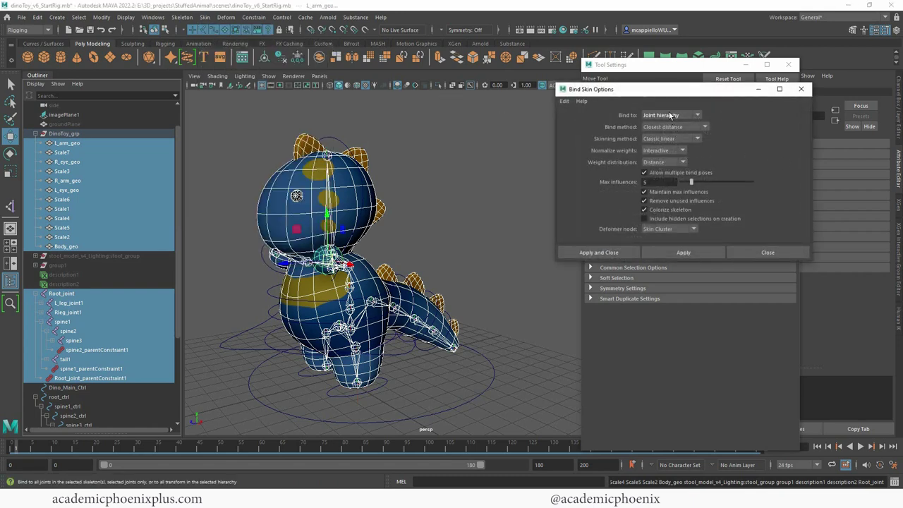
click(599, 252)
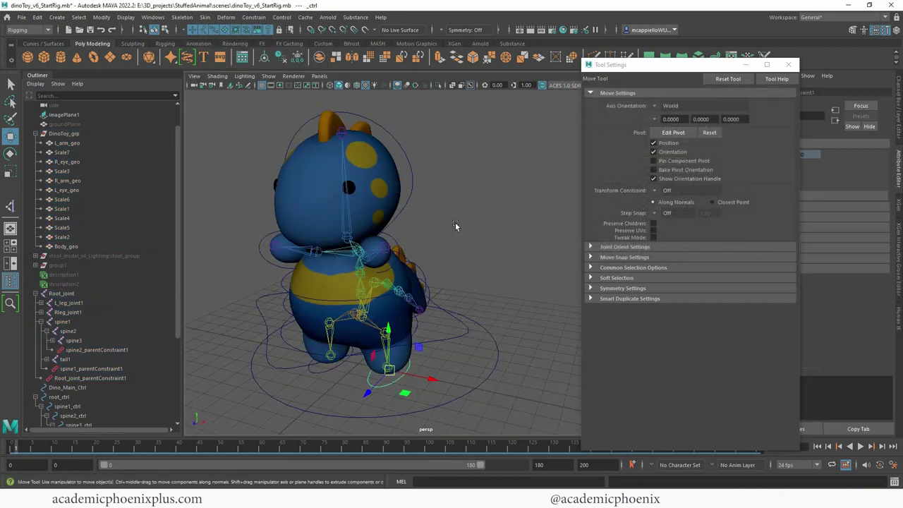
Close the tool settings and switch the dino's body mesh to vertex selection
alt+drag(422, 234, 448, 221)
alt+right_drag(449, 220, 498, 193)
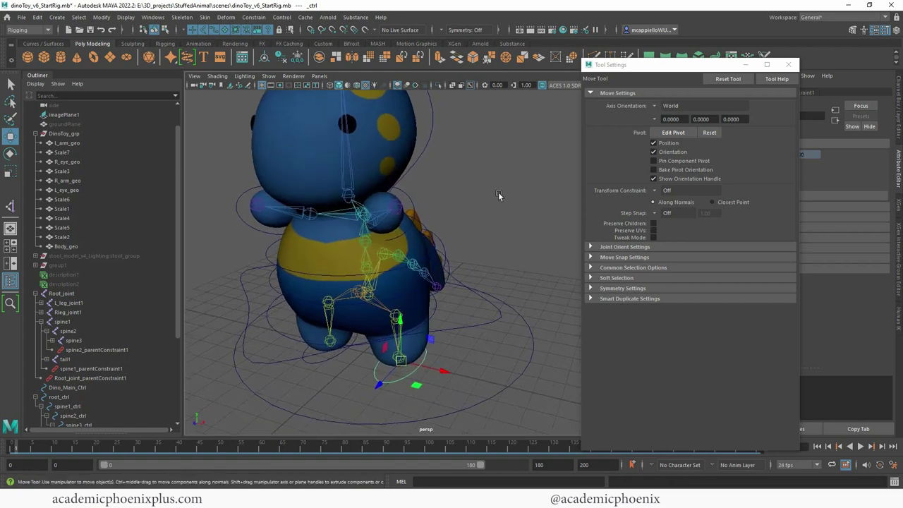
alt+drag(498, 193, 494, 214)
click(789, 65)
alt+right_drag(580, 161, 518, 172)
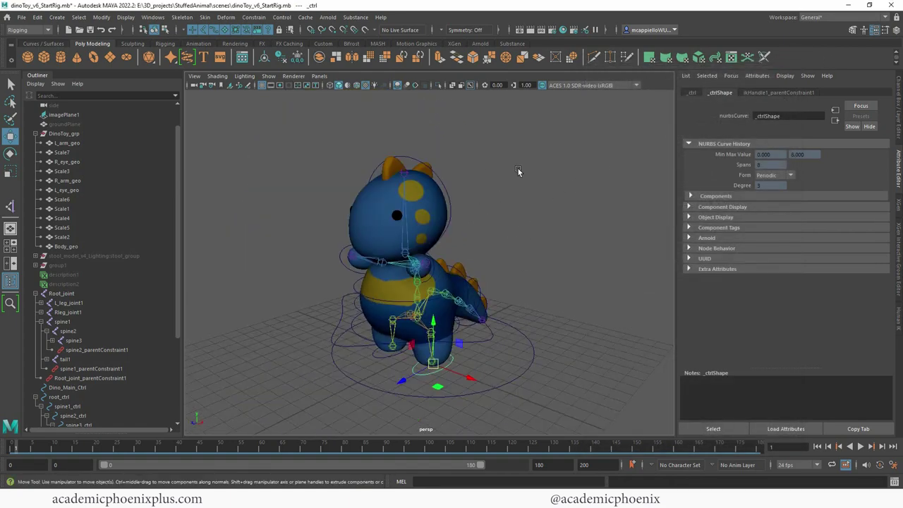
alt+drag(518, 172, 557, 179)
alt+right_drag(557, 179, 554, 219)
alt+drag(555, 218, 480, 226)
click(482, 224)
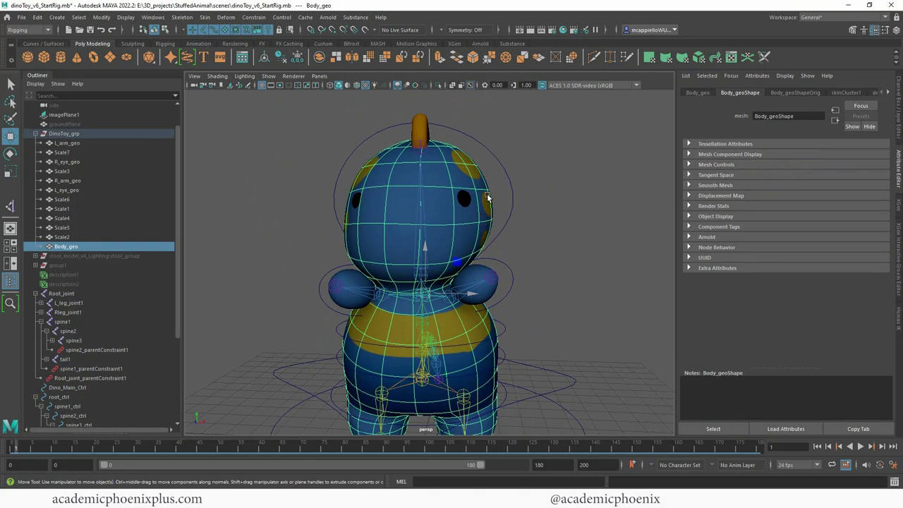
right_click(477, 192)
right_drag(478, 192, 426, 194)
mouse_move(427, 195)
alt+mouse_down()
mouse_move(500, 207)
mouse_move(418, 186)
alt+mouse_up()
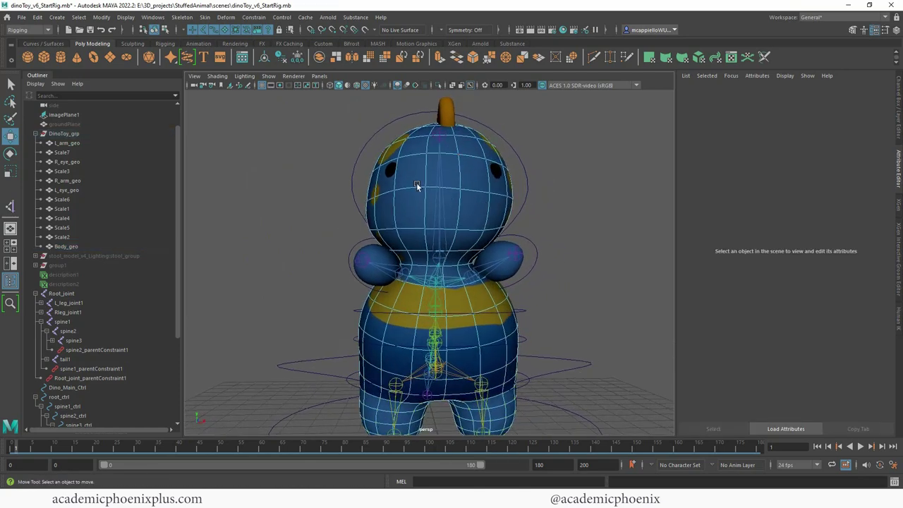
Select all the head vertices of the body mesh above the neck
drag(329, 108, 571, 252)
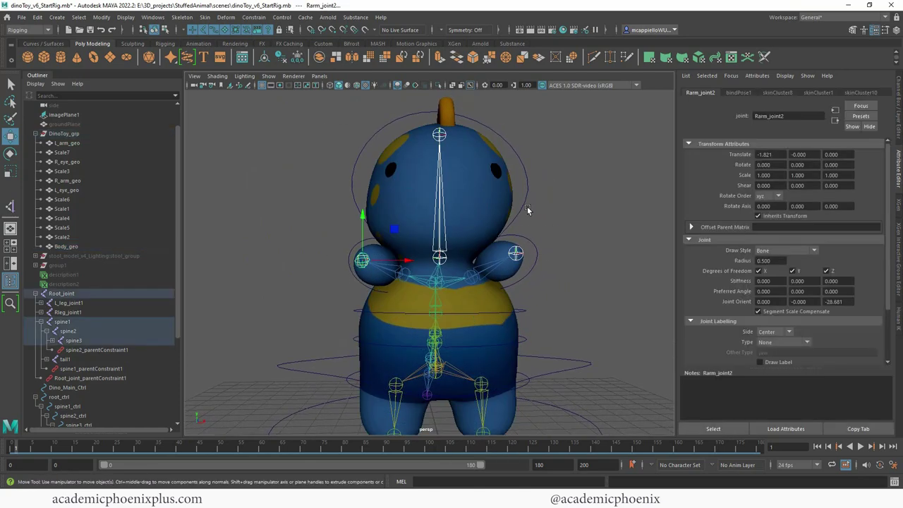
click(321, 118)
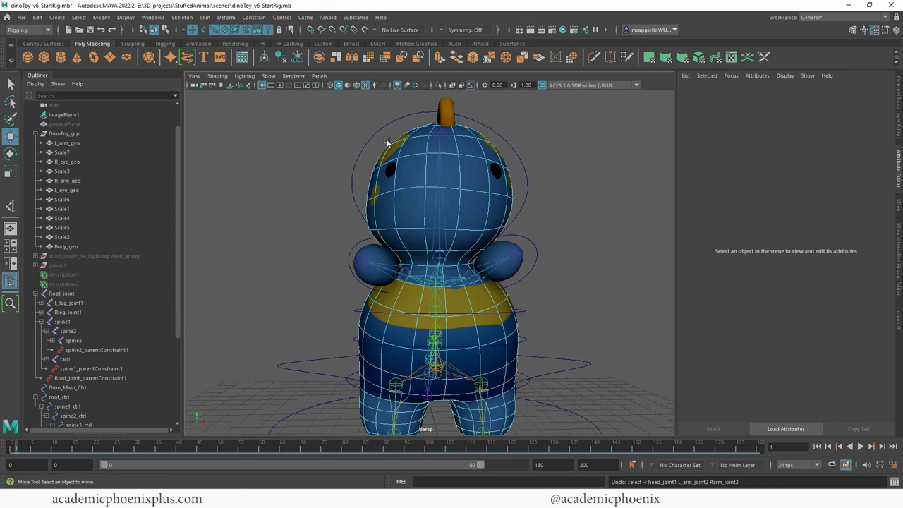
drag(309, 96, 555, 251)
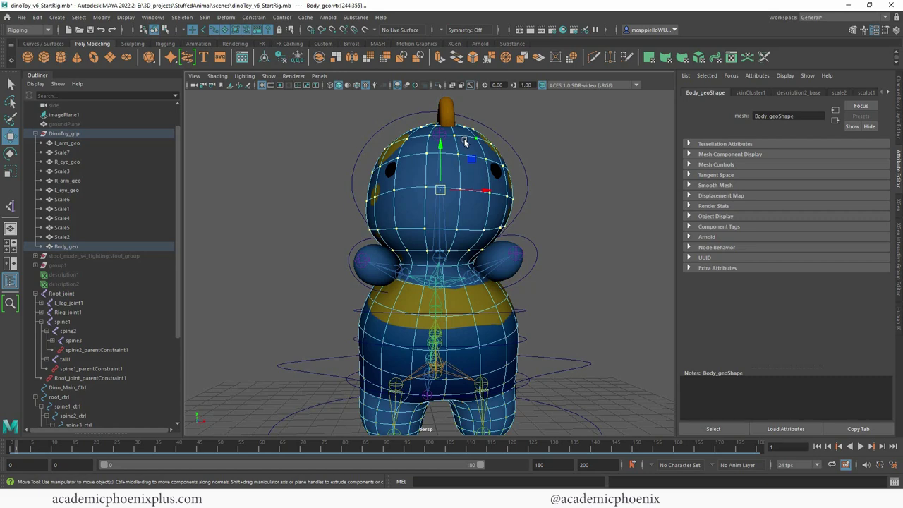
Flood the selected head vertices with a Replace weight of 1 for head_joint1 using Paint Skin Weights
right_drag(464, 142, 416, 127)
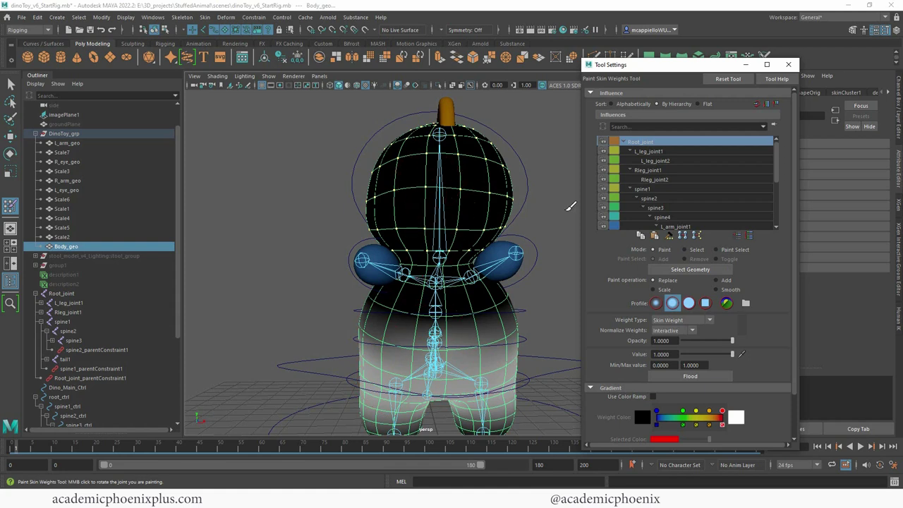
drag(777, 157, 780, 214)
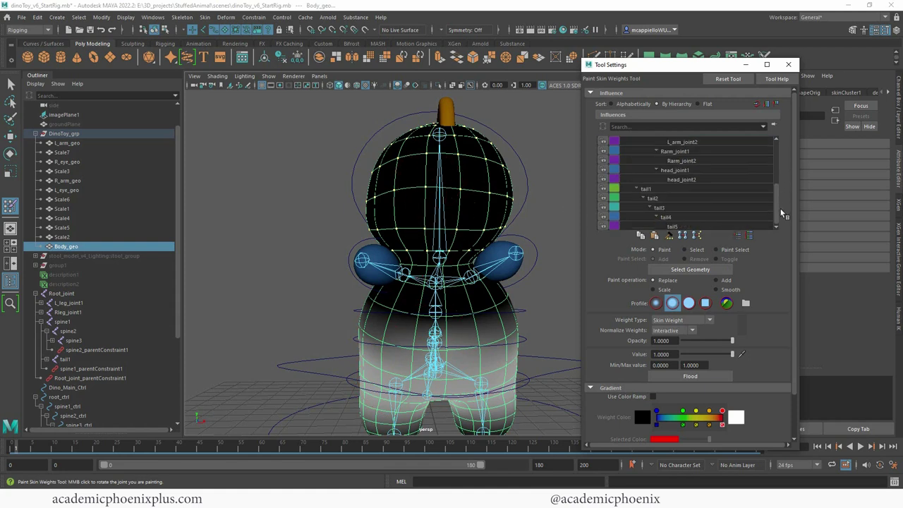
click(703, 172)
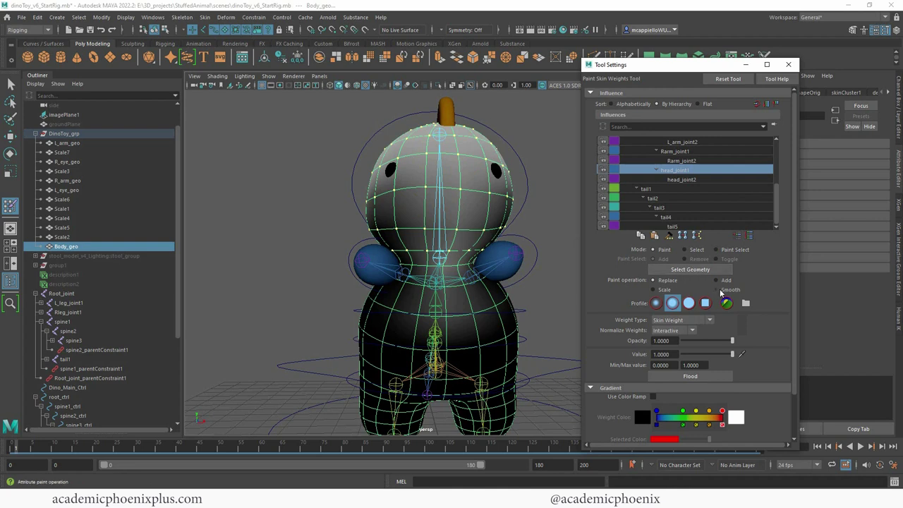
double_click(660, 354)
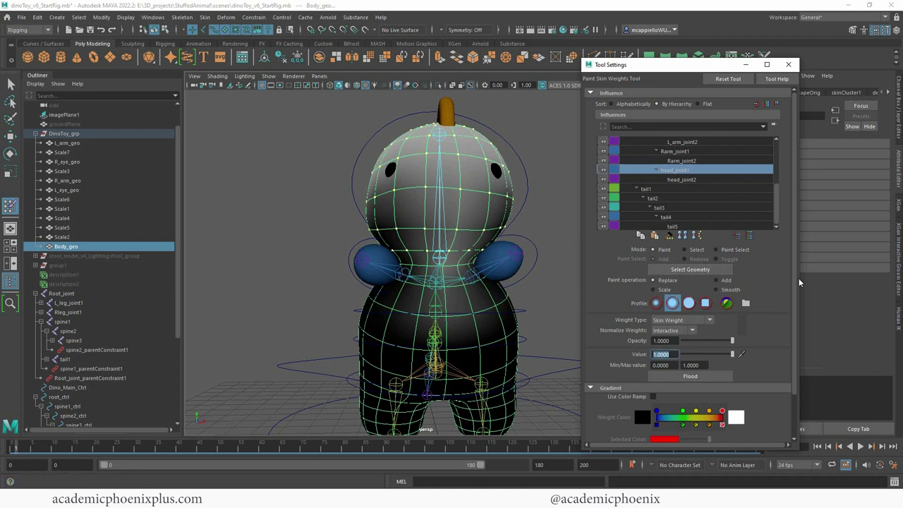
click(690, 376)
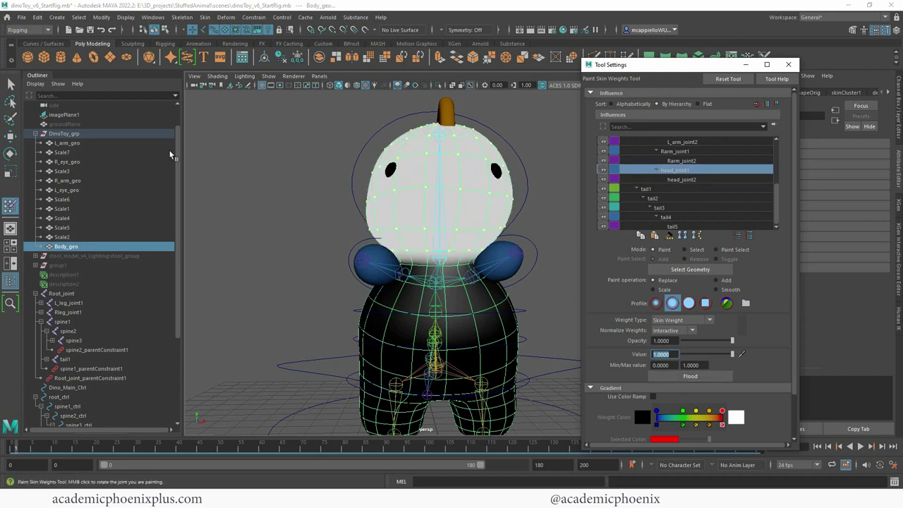
Return to object selection and rotate the head control to test how the head deforms
click(11, 83)
click(531, 167)
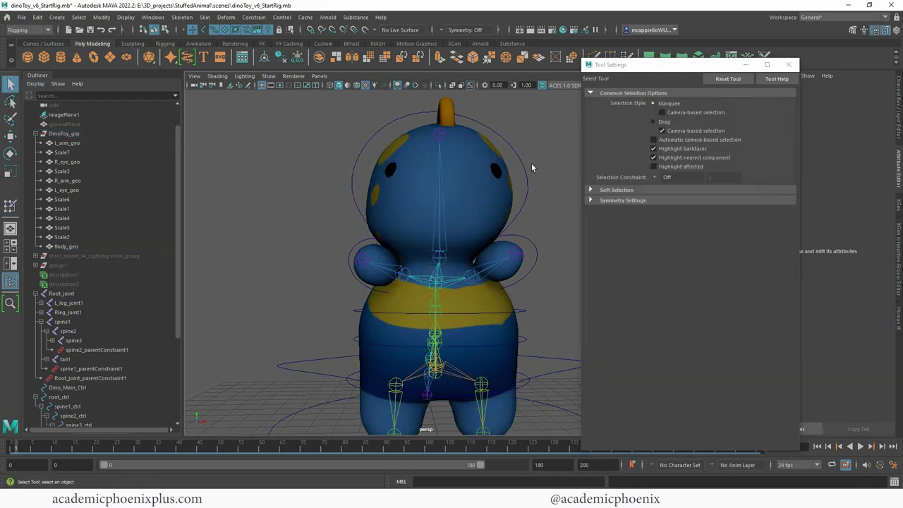
click(526, 177)
key(e)
drag(432, 225, 498, 170)
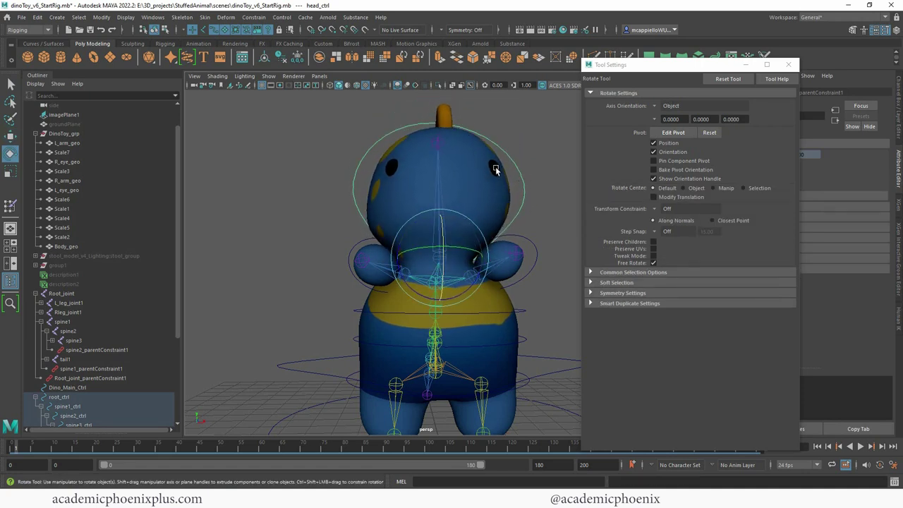
Flood both eye meshes with a Replace skin weight of 1 for head_joint1
click(496, 169)
shift+click(391, 169)
shift+click(372, 223)
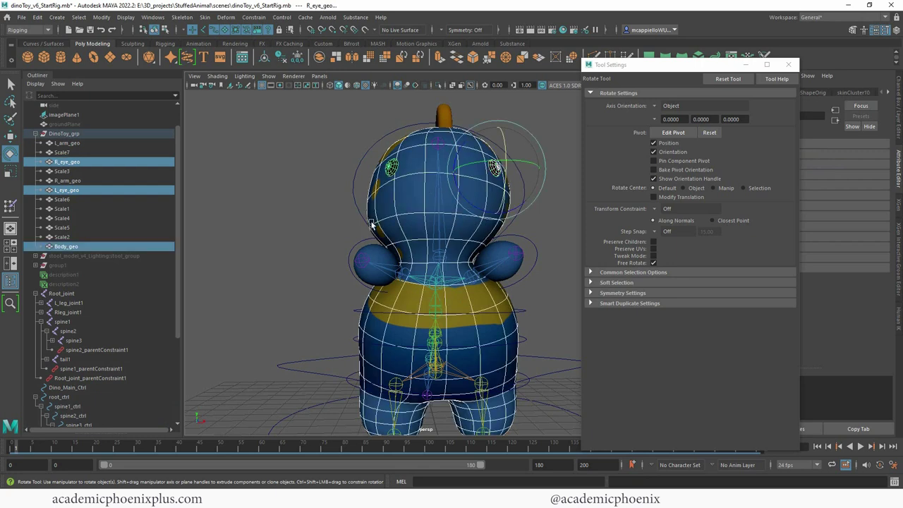
click(390, 168)
shift+click(496, 170)
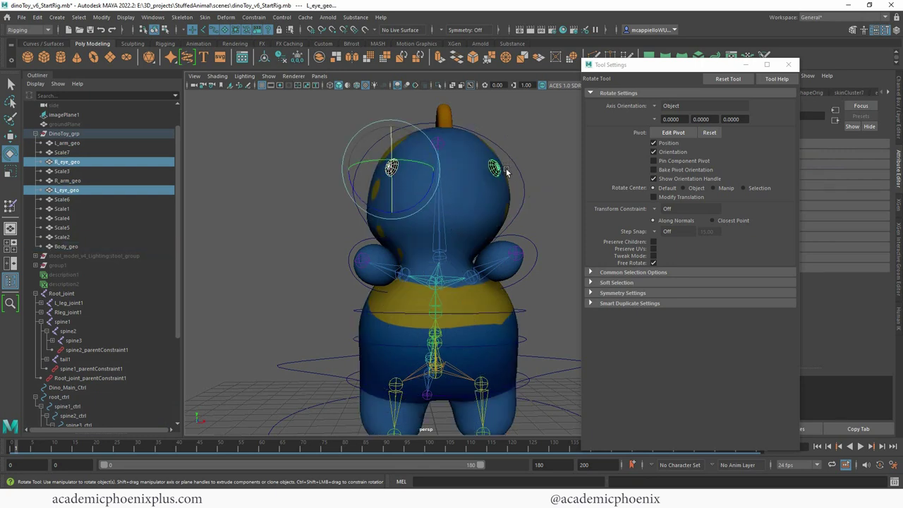
right_click(497, 170)
click(451, 157)
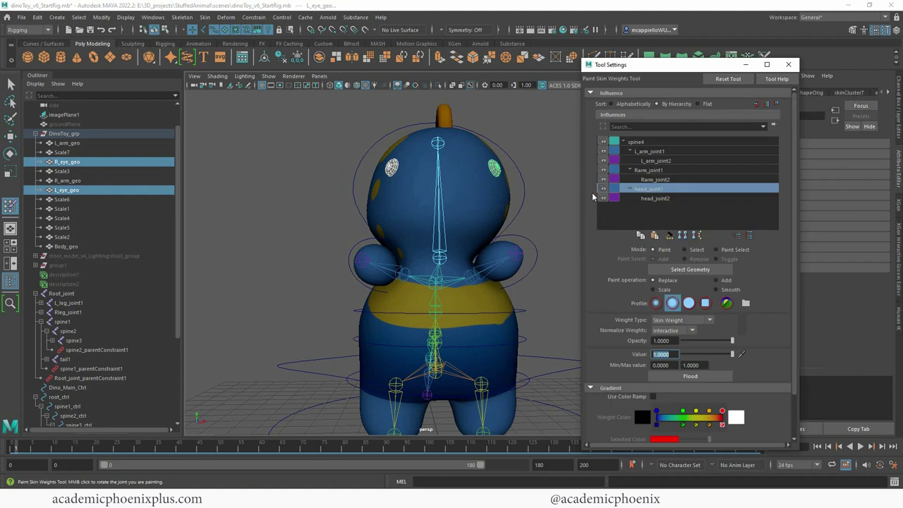
click(684, 379)
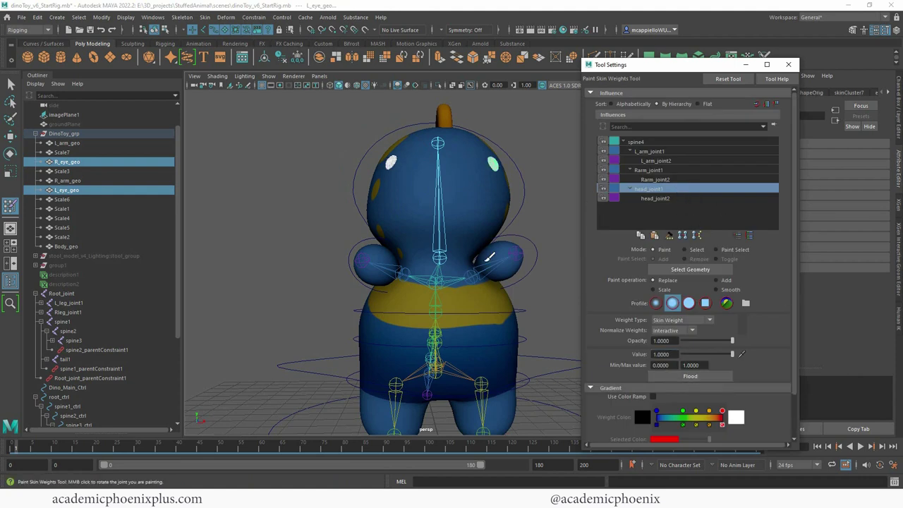
Leave weight painting and rotate the head control to test whether the eyes follow the head
key(e)
click(541, 177)
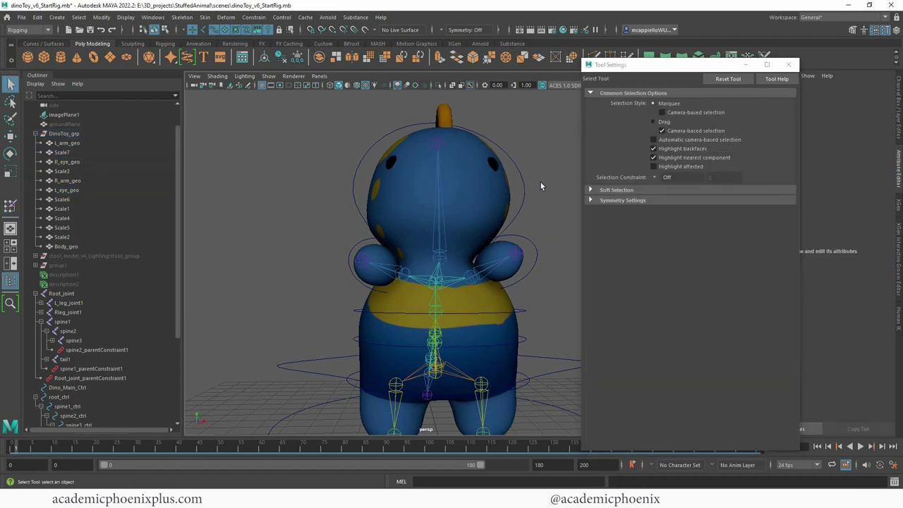
click(522, 193)
drag(467, 242, 394, 221)
Flood the three head scales, Scale1, Scale2 and Scale3, with a Replace skin weight of 1 for head_joint1
click(394, 221)
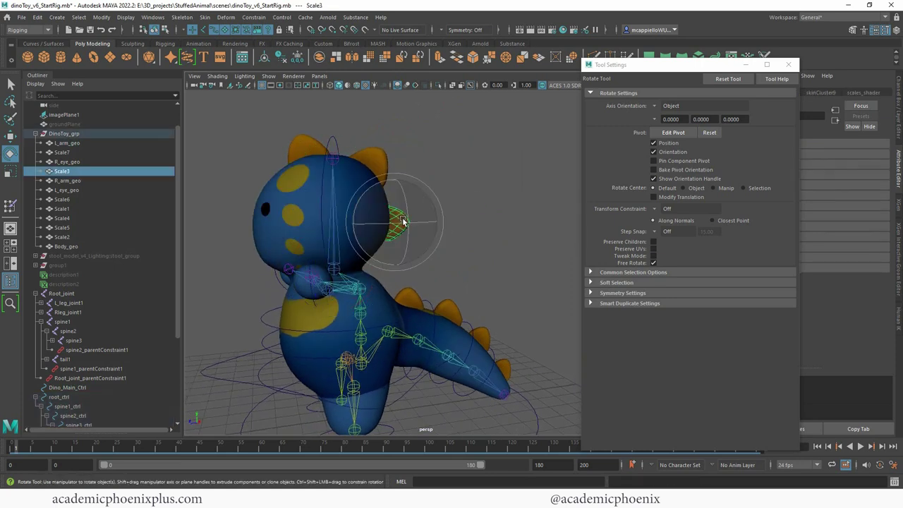
shift+click(375, 160)
shift+click(309, 146)
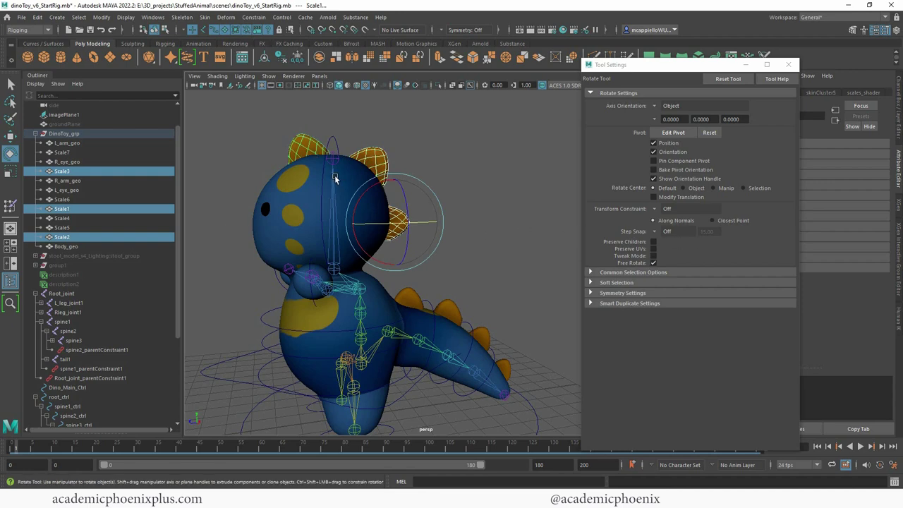
mouse_move(335, 179)
right_down()
mouse_move(361, 162)
mouse_move(329, 146)
right_up()
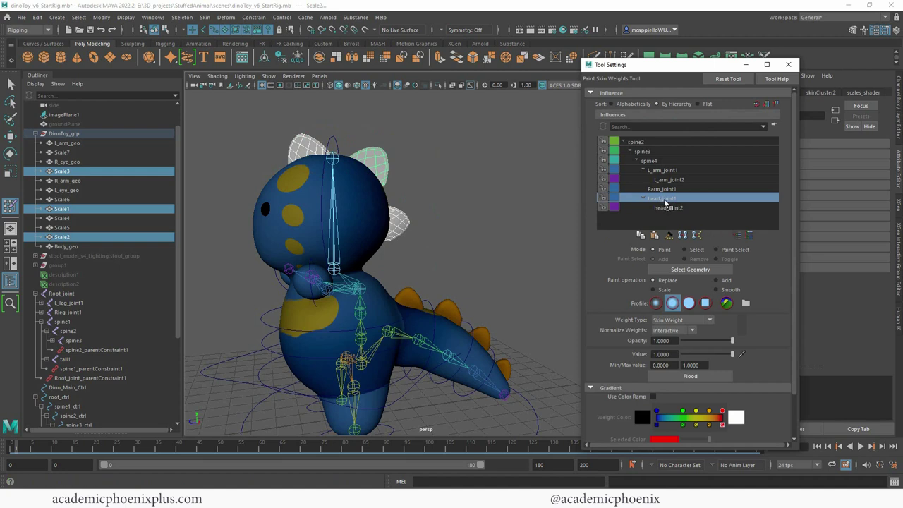
click(671, 354)
Rotate the head control to test the scales' binding and undo the rotation
click(11, 84)
click(332, 136)
key(e)
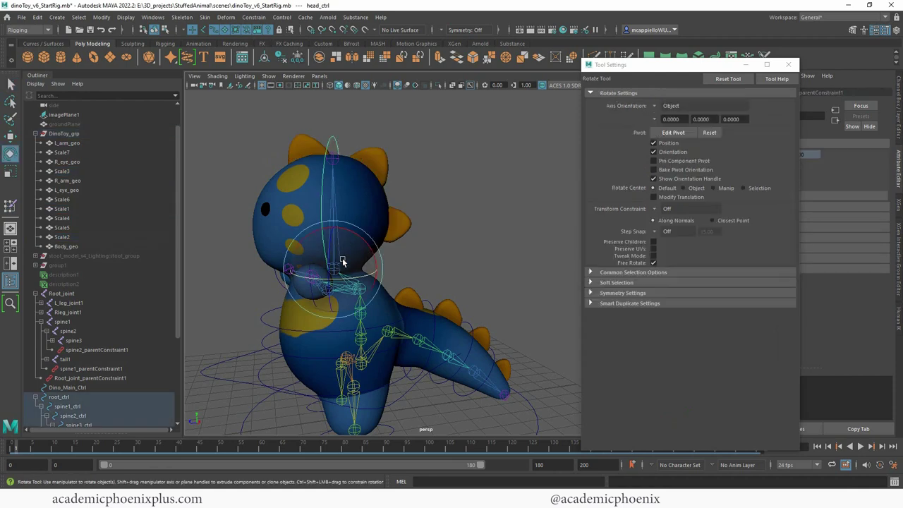
mouse_move(347, 258)
mouse_down()
mouse_move(304, 262)
mouse_move(368, 260)
mouse_move(343, 259)
mouse_move(355, 249)
mouse_up()
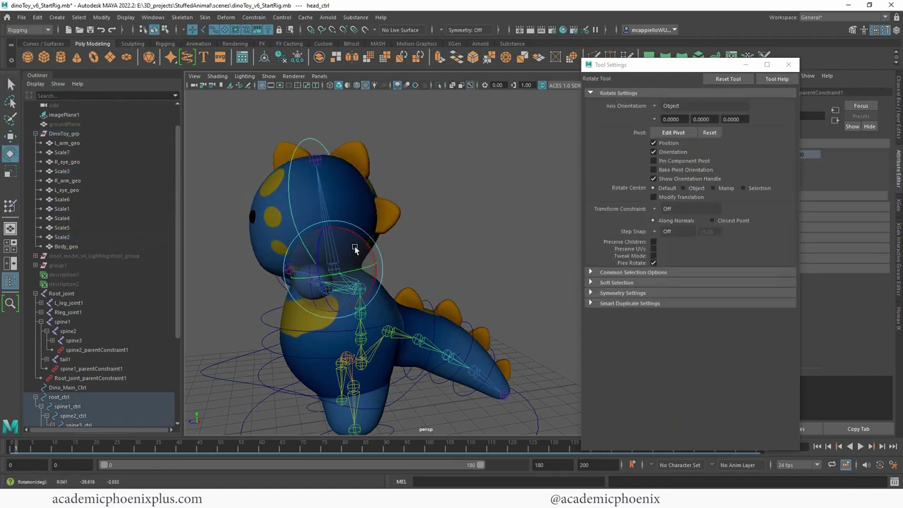
key(ctrl+z)
Flood the left arm mesh with a Replace skin weight of 1 for L_arm_joint1 using Paint Skin Weights
alt+drag(429, 206, 439, 212)
alt+middle_drag(439, 212, 436, 168)
alt+drag(436, 165, 496, 161)
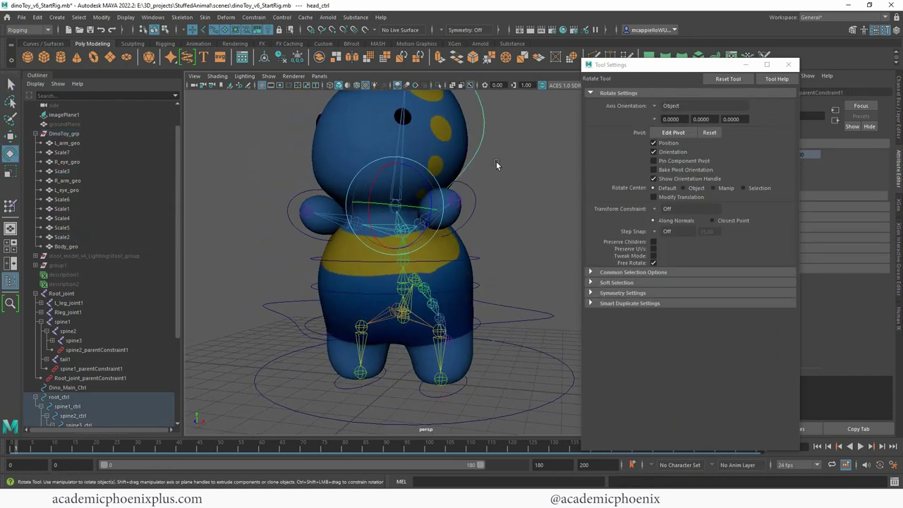
click(474, 199)
alt+middle_drag(482, 189, 457, 194)
alt+right_drag(456, 194, 495, 187)
alt+drag(495, 186, 459, 185)
click(429, 205)
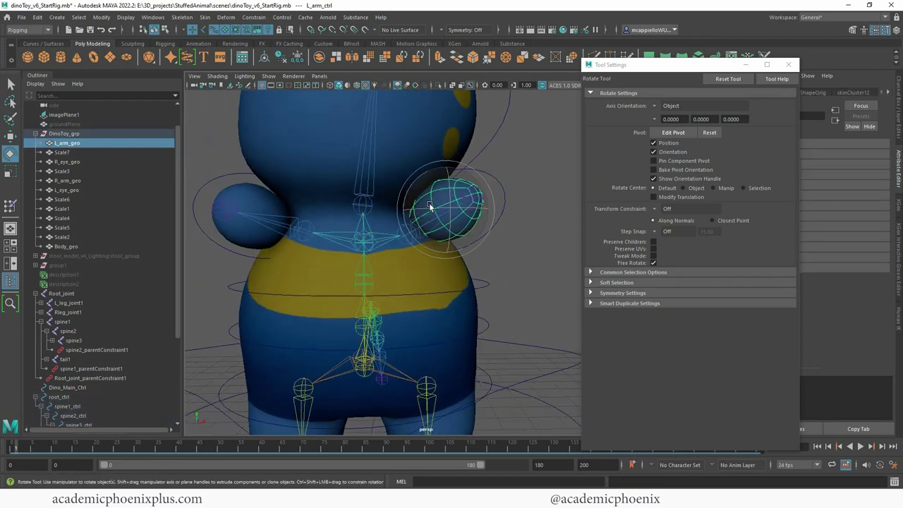
click(476, 211)
right_drag(469, 187, 446, 173)
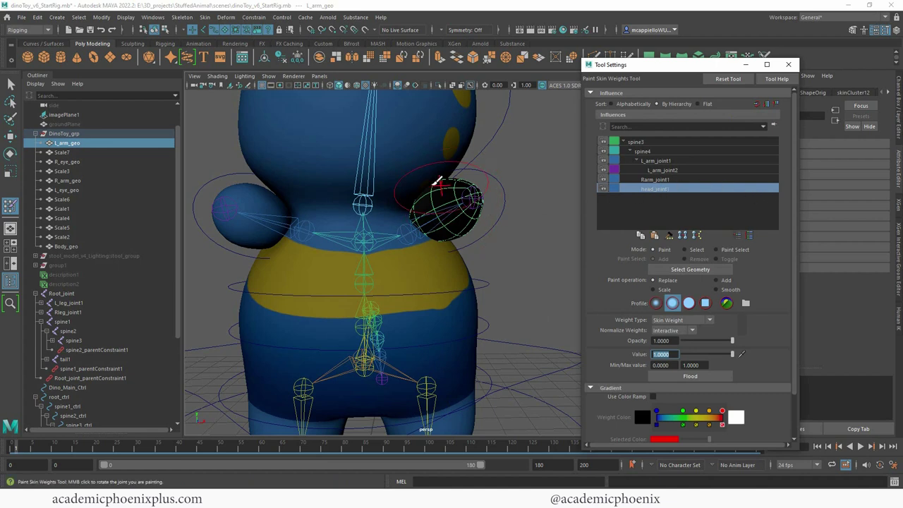
click(665, 161)
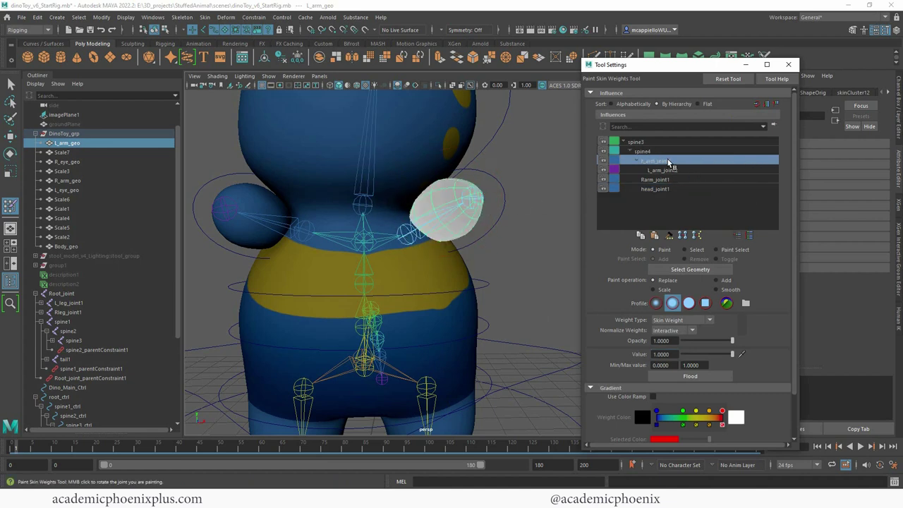
click(683, 376)
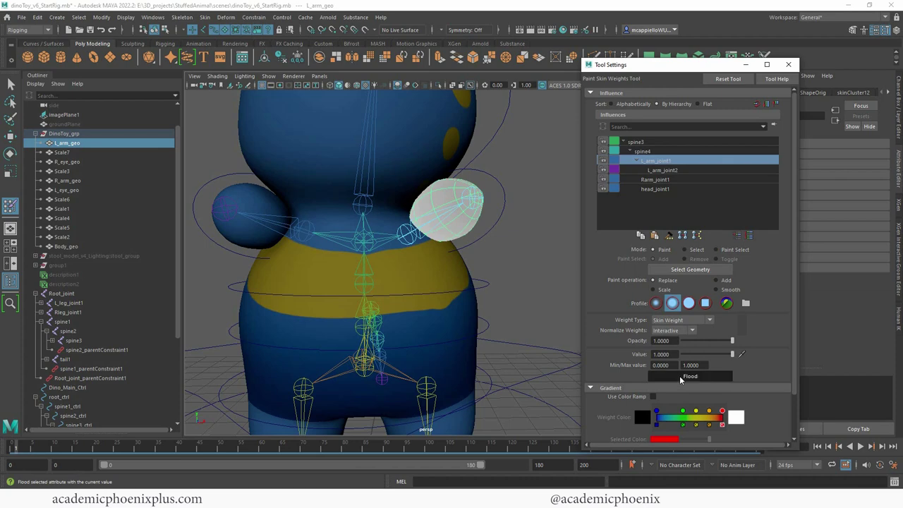
Flood the right arm mesh with a Replace skin weight of 1 for Rarm_joint1 using Paint Skin Weights
click(11, 84)
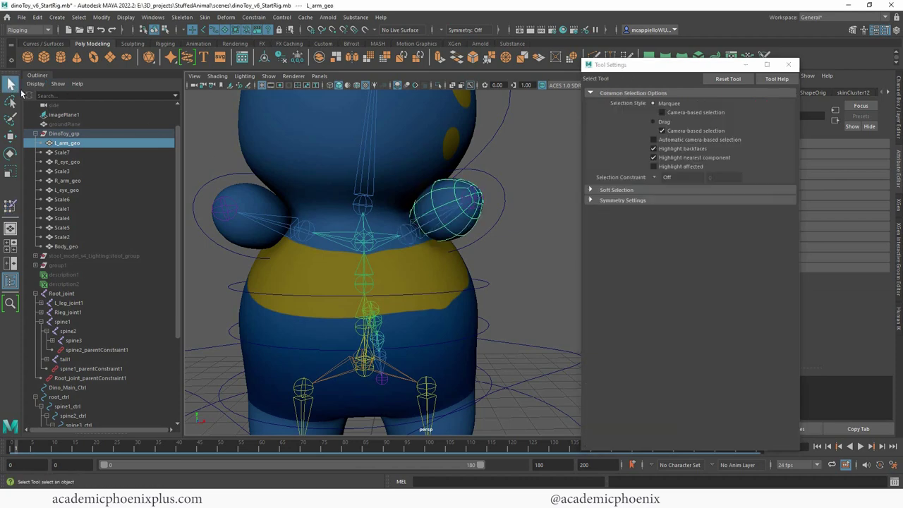
click(239, 197)
right_drag(252, 197, 214, 180)
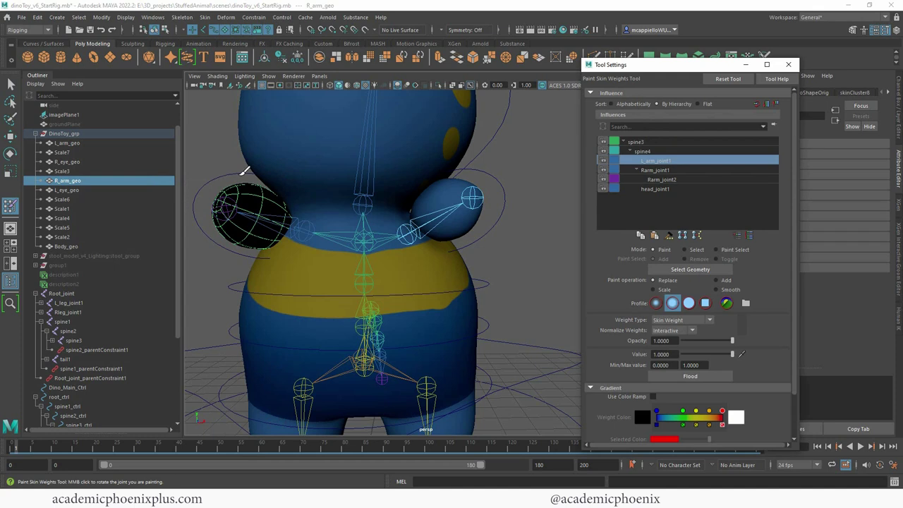
click(663, 171)
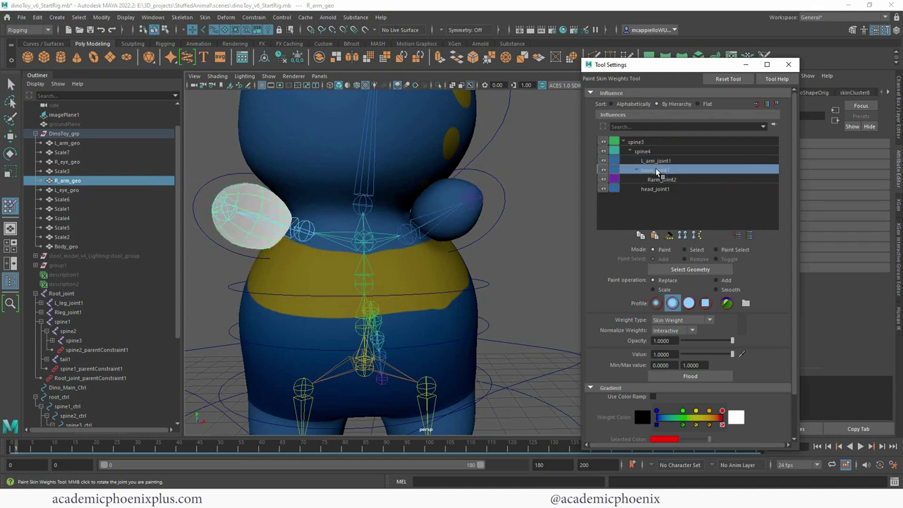
click(677, 377)
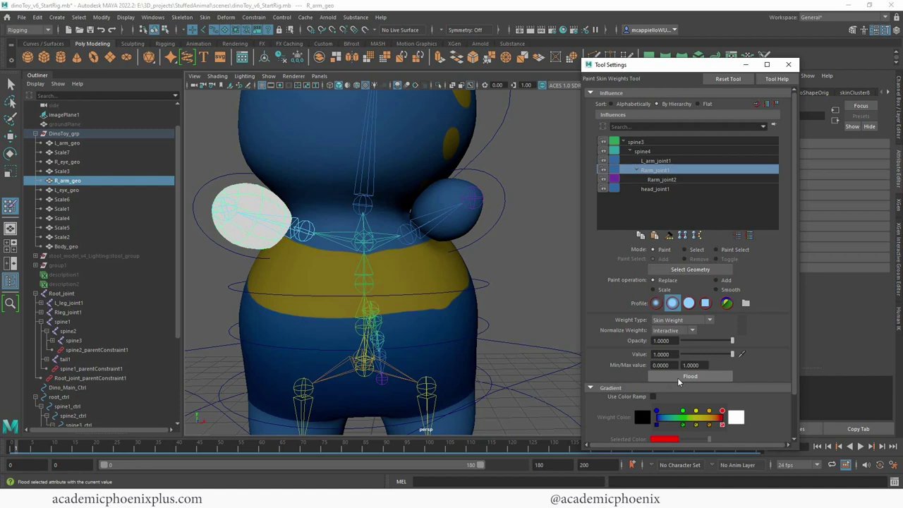
Rotate the right and left arm controls to test the arms' binding, undoing each rotation
key(q)
key(e)
click(245, 173)
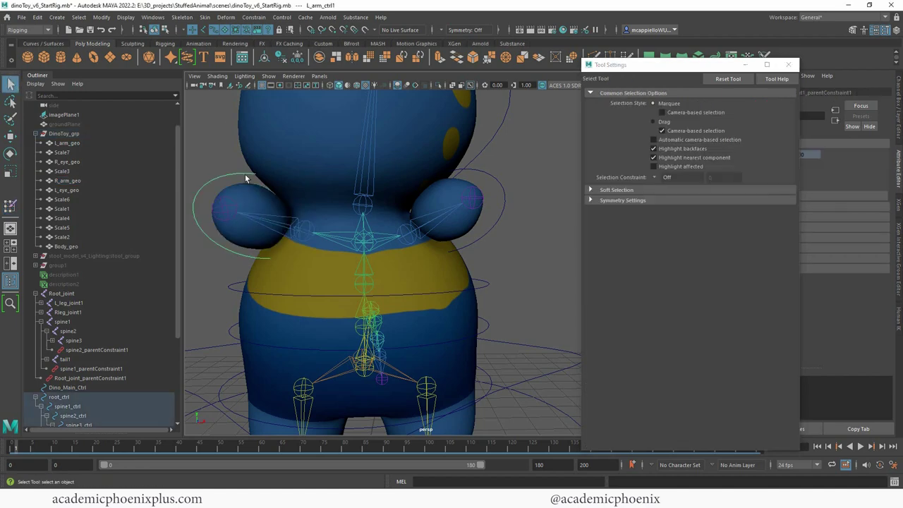
drag(261, 231, 307, 251)
key(ctrl+z)
click(508, 204)
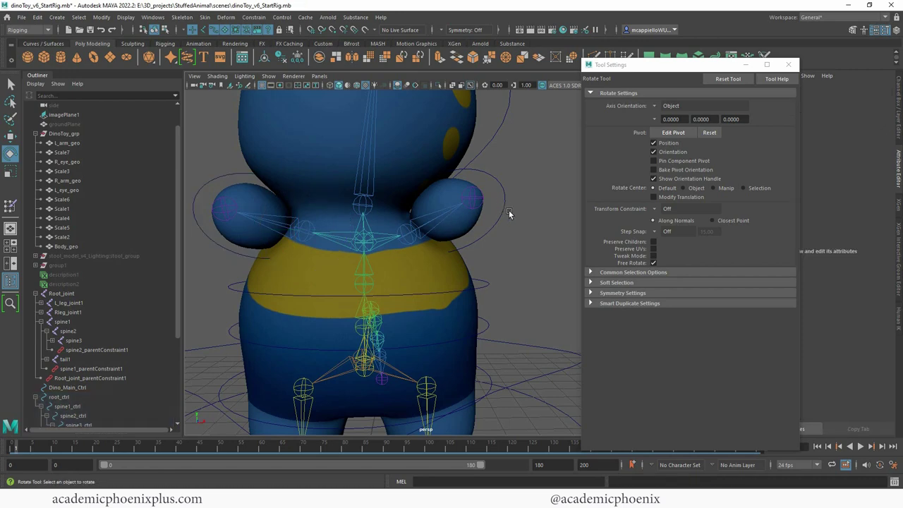
click(504, 212)
drag(418, 221, 447, 226)
key(ctrl+z)
Switch Body_geo to vertex selection and try to select its torso vertices, undoing the unwanted selection
scroll(430, 186, down, 5)
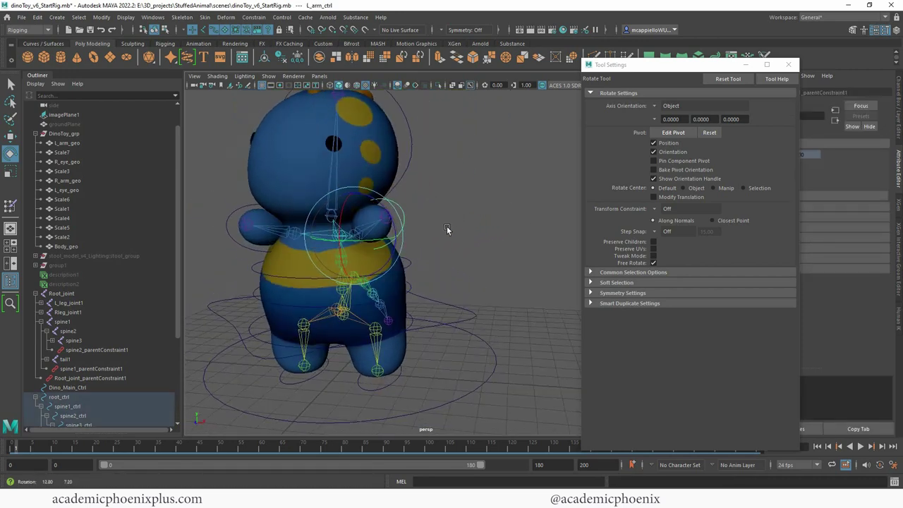
click(305, 253)
scroll(338, 246, up, 2)
alt+drag(338, 250, 319, 241)
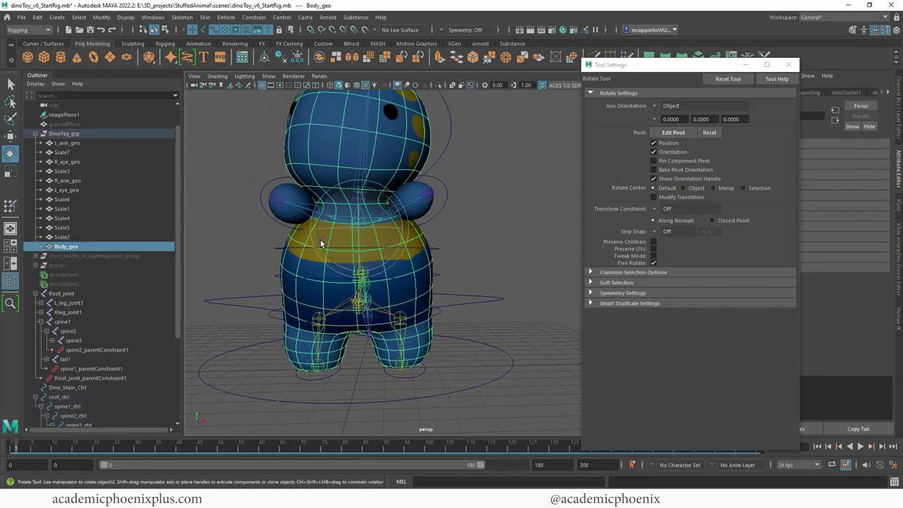
right_click(319, 241)
click(274, 240)
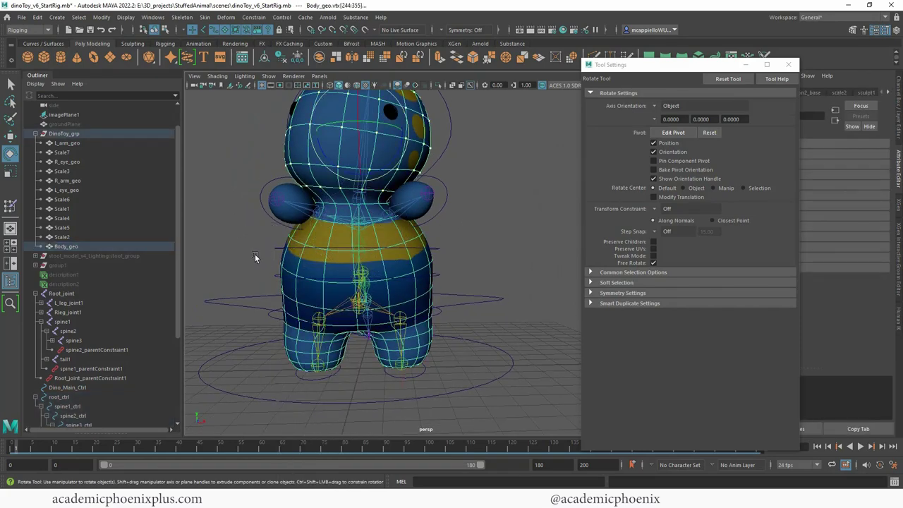
alt+drag(254, 253, 259, 245)
drag(250, 182, 492, 271)
key(ctrl+z)
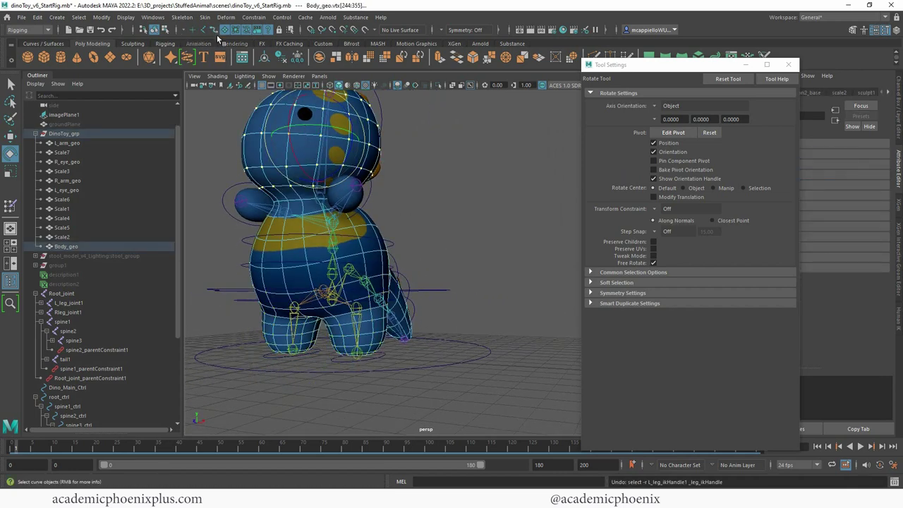
Select the torso and leg vertices of Body_geo, leaving the head and tail vertices out of the selection
drag(230, 202, 447, 382)
alt+drag(539, 319, 551, 365)
ctrl+drag(460, 277, 393, 213)
ctrl+drag(408, 324, 385, 295)
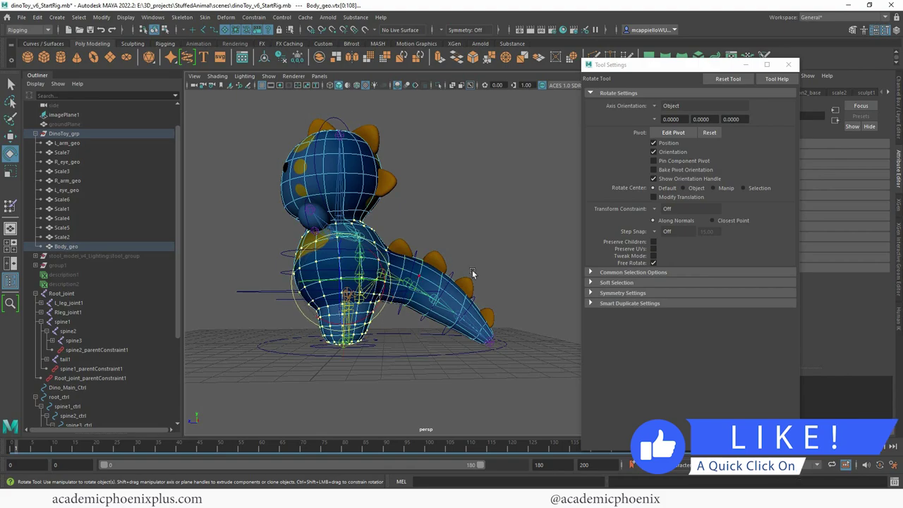
scroll(474, 274, up, 3)
alt+drag(475, 272, 509, 281)
ctrl+drag(396, 182, 403, 163)
Turn off textured display in the viewport and start Paint Skin Weights on the selected Body_geo vertices
click(349, 86)
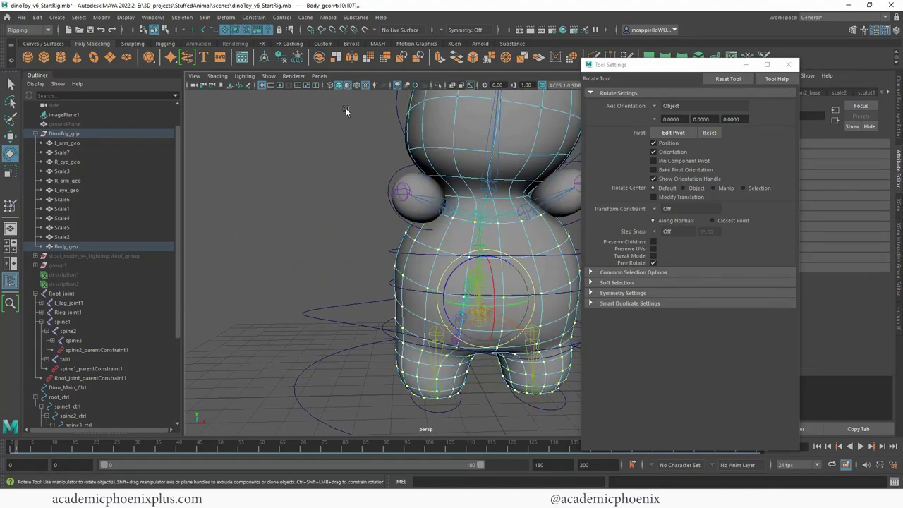
scroll(357, 143, down, 4)
alt+drag(358, 143, 464, 256)
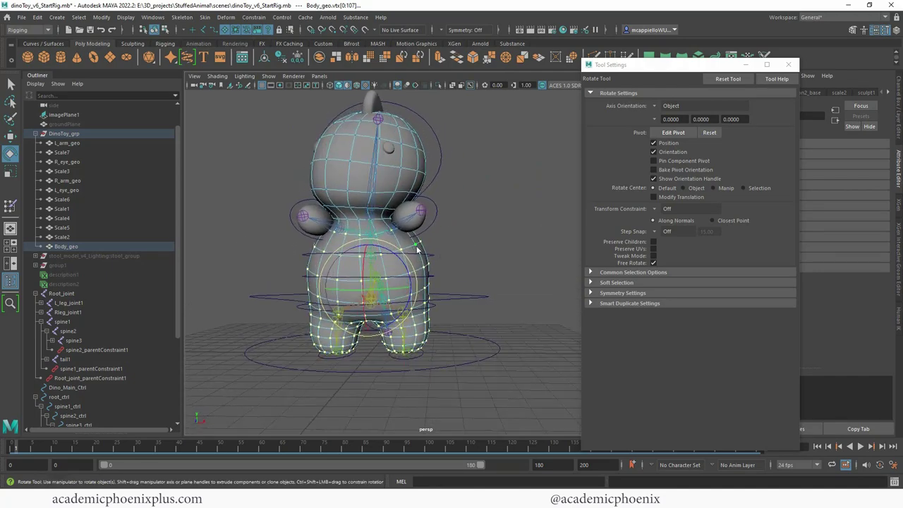
mouse_move(416, 246)
right_down()
mouse_move(393, 247)
mouse_move(362, 226)
right_up()
scroll(504, 213, up, 3)
mouse_move(505, 213)
alt+mouse_down()
mouse_move(493, 228)
mouse_move(433, 246)
mouse_move(568, 216)
alt+mouse_up()
Choose L_leg_joint1 as the influence and set the paint operation to Add with a value of 0.1456
click(660, 144)
click(662, 152)
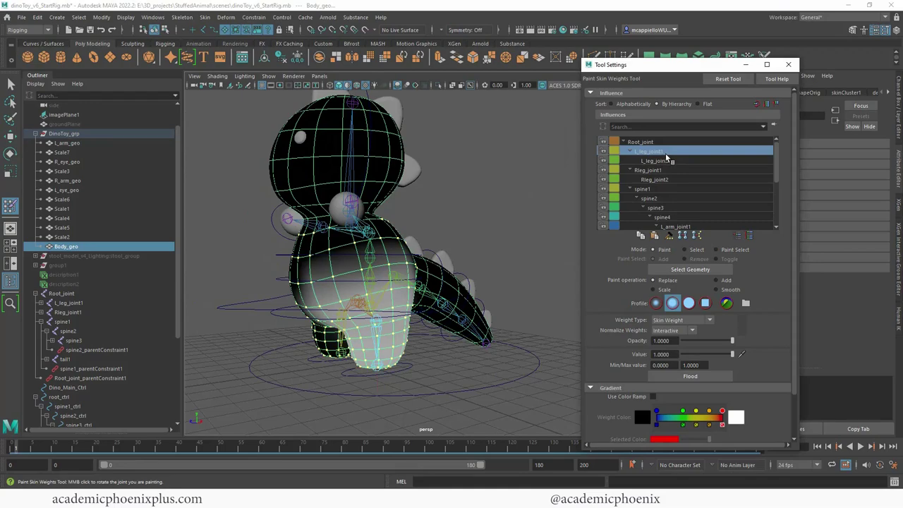
alt+drag(491, 262, 522, 259)
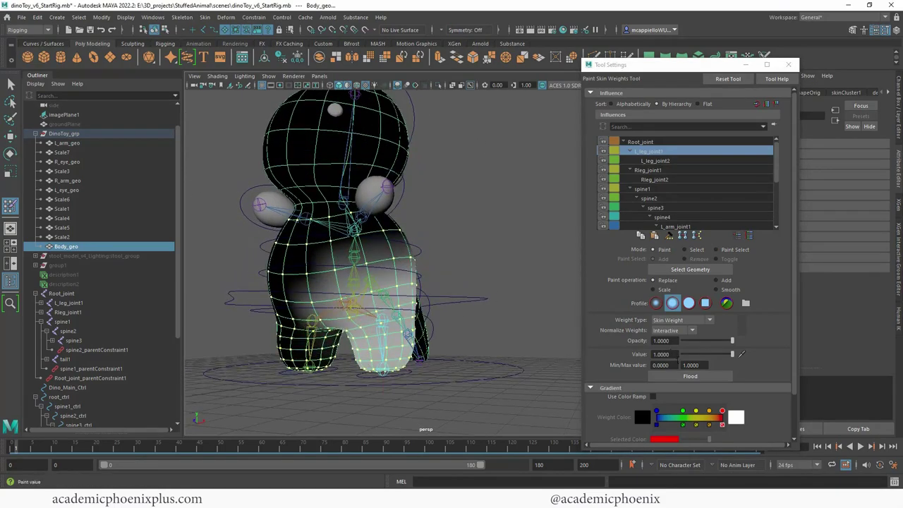
click(725, 280)
drag(708, 354, 690, 359)
mouse_move(452, 353)
alt+mouse_down()
mouse_move(388, 350)
mouse_move(475, 346)
mouse_move(402, 342)
mouse_move(466, 363)
alt+mouse_up()
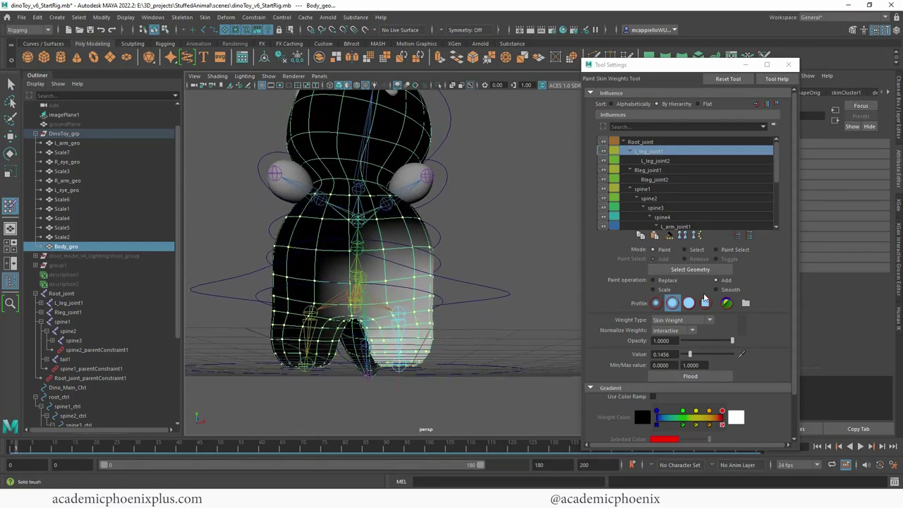
Check the Rleg_joint1 influence and paint additional spine1 weight around the lower belly of Body_geo
click(655, 170)
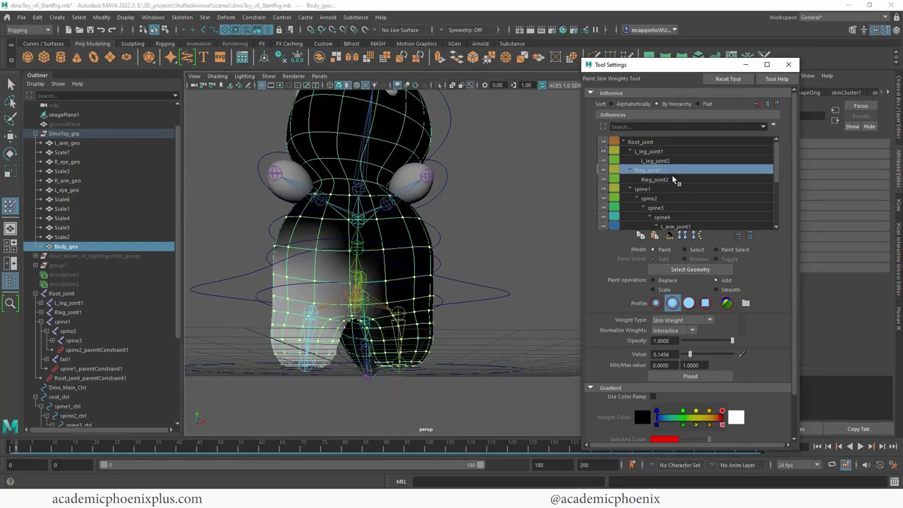
click(660, 189)
mouse_move(321, 285)
alt+mouse_down()
mouse_move(410, 280)
mouse_move(323, 295)
mouse_move(418, 296)
alt+mouse_up()
alt+drag(419, 338, 459, 283)
alt+drag(372, 268, 458, 282)
mouse_move(459, 283)
mouse_down()
mouse_move(553, 285)
mouse_move(368, 281)
mouse_up()
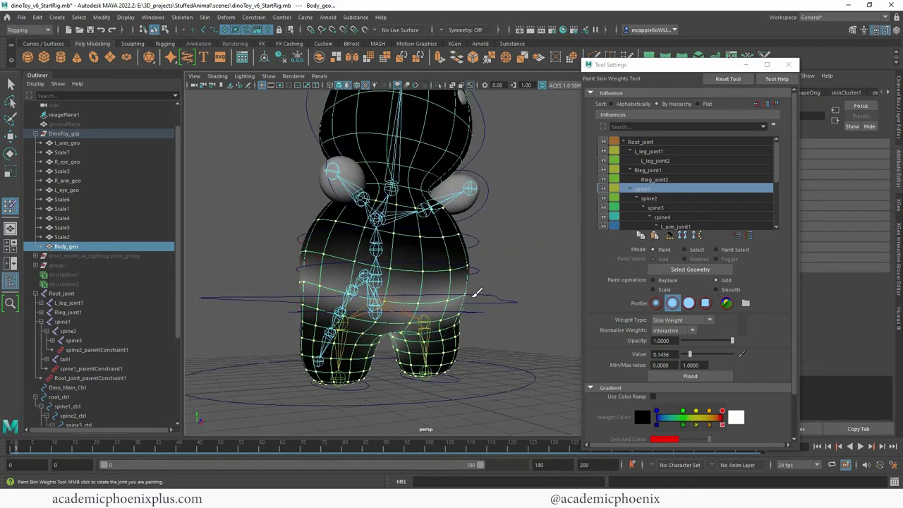
alt+drag(473, 290, 399, 267)
Paint additional spine2 weight in a band around the middle of the torso
click(671, 200)
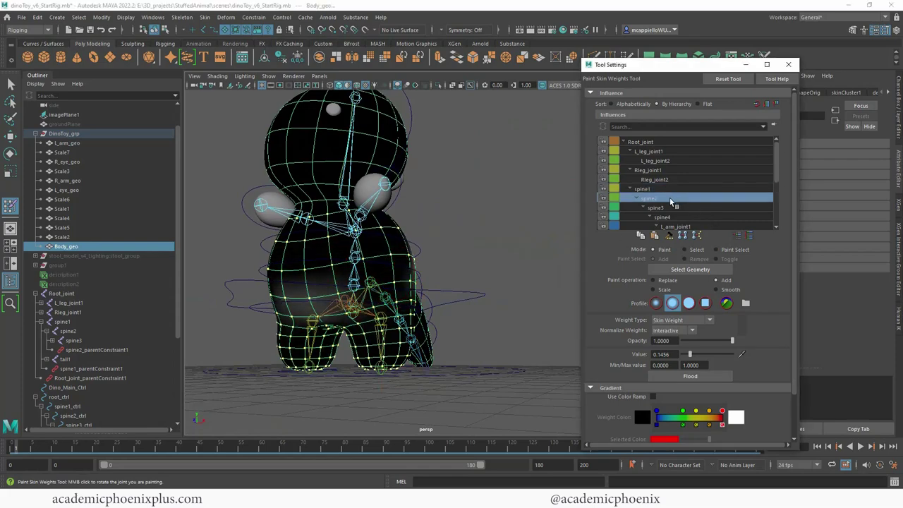
alt+drag(339, 271, 301, 274)
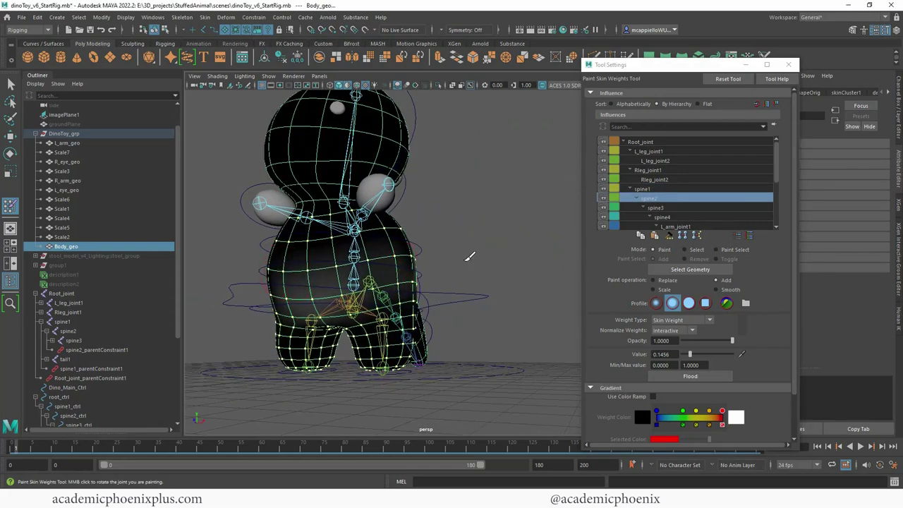
alt+drag(470, 256, 463, 304)
alt+drag(397, 296, 530, 293)
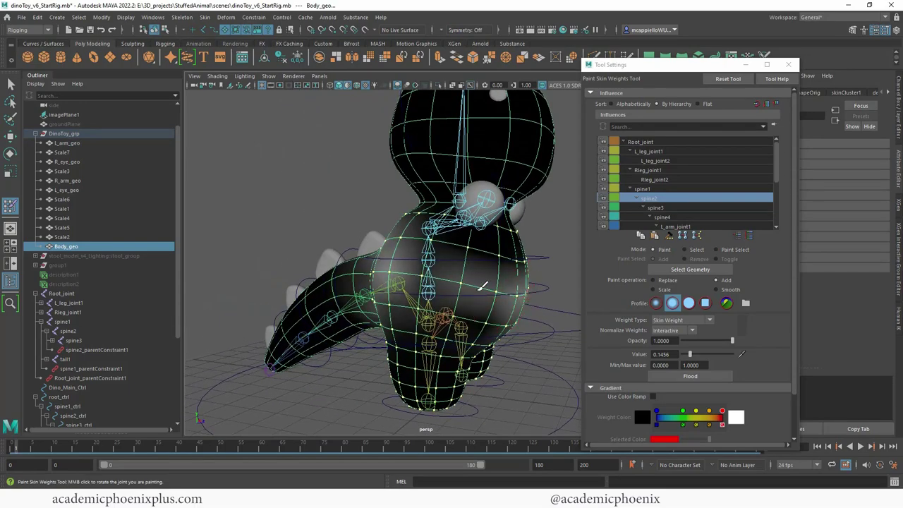
alt+drag(468, 284, 457, 256)
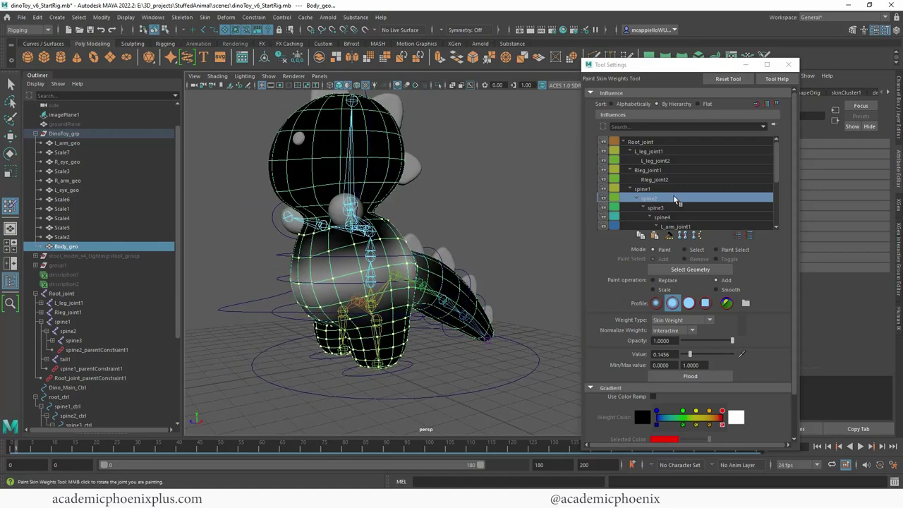
Paint additional spine3 weight around the chest of Body_geo
click(656, 207)
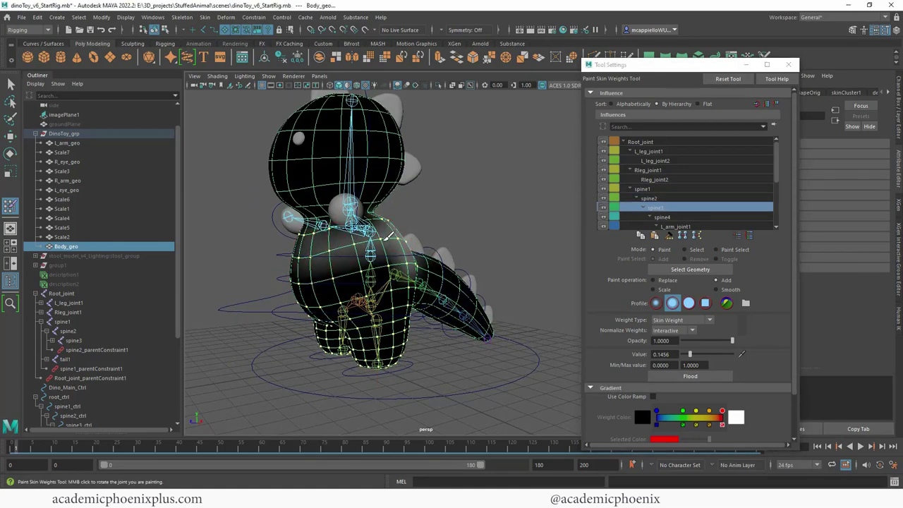
alt+drag(387, 237, 305, 235)
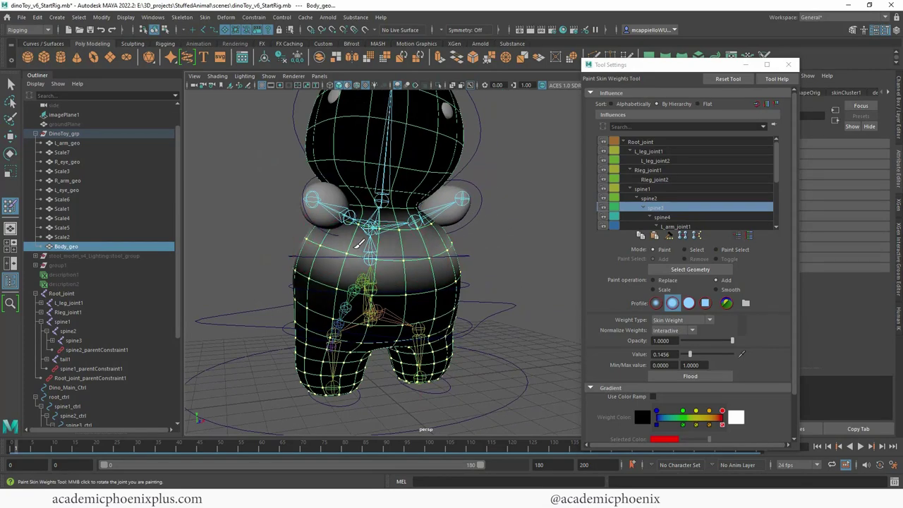
alt+drag(359, 243, 418, 241)
alt+drag(343, 237, 336, 255)
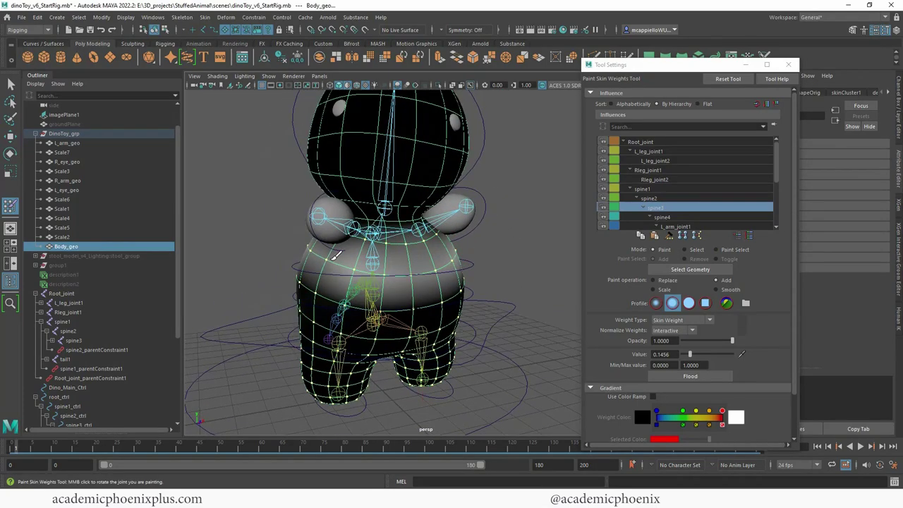
Paint additional spine4 weight around the shoulders and base of the neck
click(680, 216)
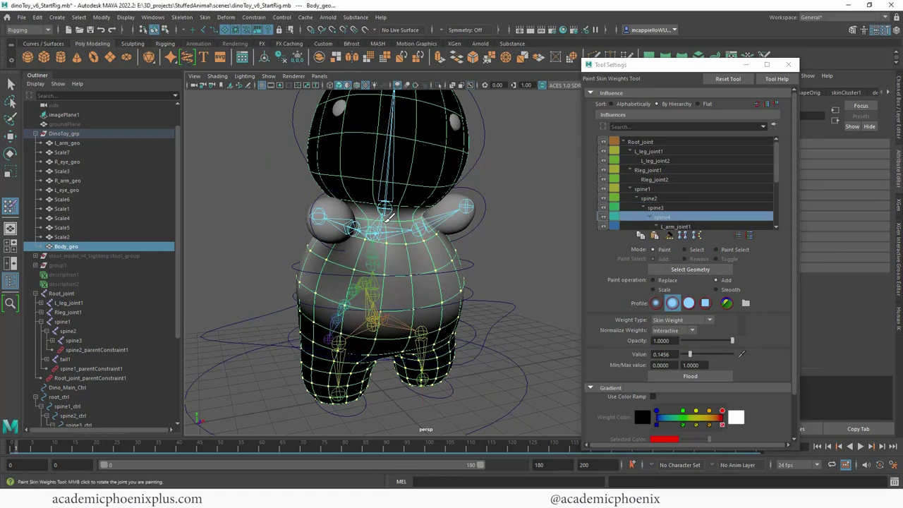
alt+drag(424, 240, 463, 239)
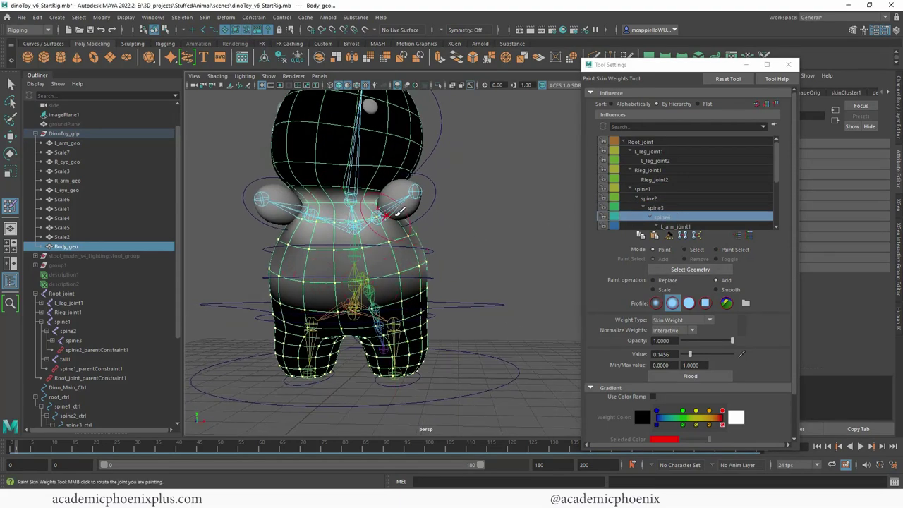
alt+drag(353, 214, 393, 212)
alt+drag(521, 202, 322, 201)
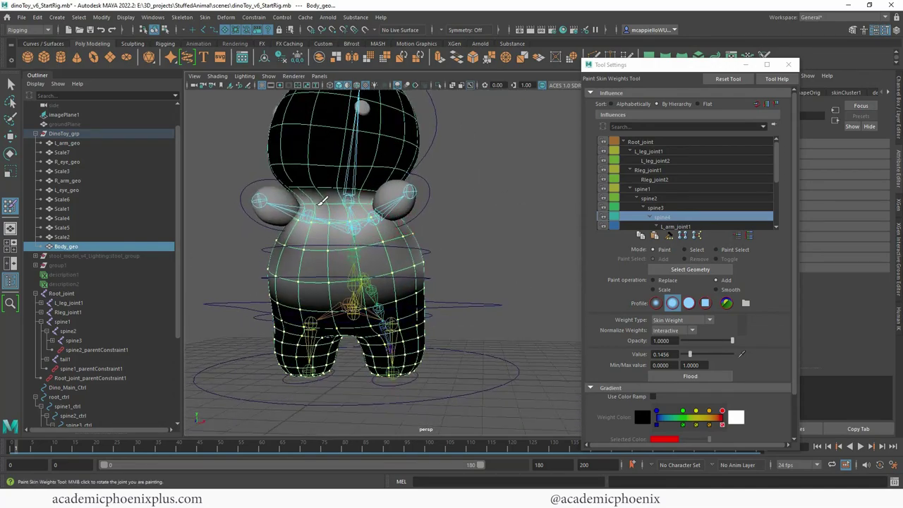
Choose L_arm_joint1 and paint its weight off the torso's front using Replace with a value of 0
click(681, 226)
mouse_move(480, 231)
alt+mouse_down()
mouse_move(449, 234)
mouse_move(489, 238)
mouse_move(482, 239)
alt+mouse_up()
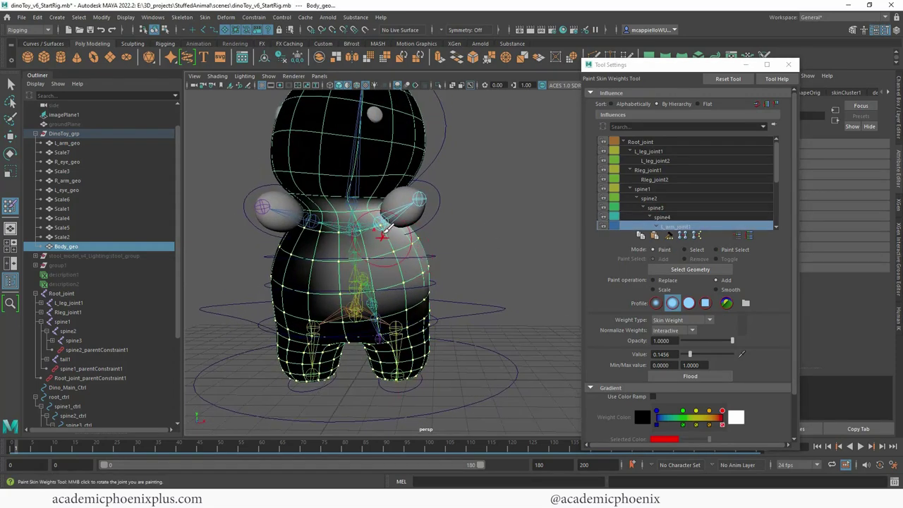
click(667, 281)
mouse_move(382, 252)
mouse_down()
mouse_move(343, 271)
mouse_move(323, 250)
mouse_up()
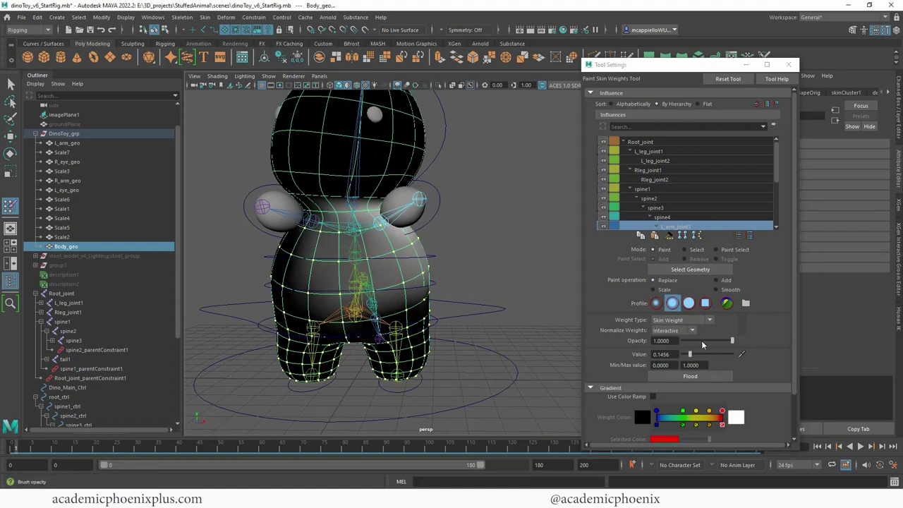
drag(691, 355, 652, 356)
mouse_move(311, 246)
mouse_down()
mouse_move(328, 236)
mouse_move(353, 290)
mouse_up()
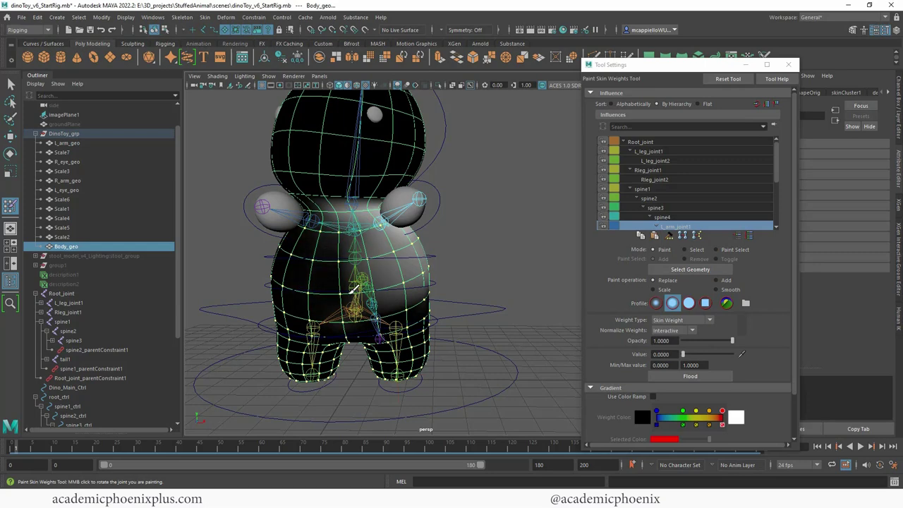
mouse_move(338, 202)
mouse_down()
mouse_move(374, 296)
mouse_move(425, 265)
mouse_move(419, 280)
mouse_up()
Paint away the excess L_arm_joint1 weight from the torso's left side and back with the zero-value Replace brush
mouse_move(512, 252)
alt+mouse_down()
mouse_move(395, 261)
mouse_move(396, 271)
alt+mouse_up()
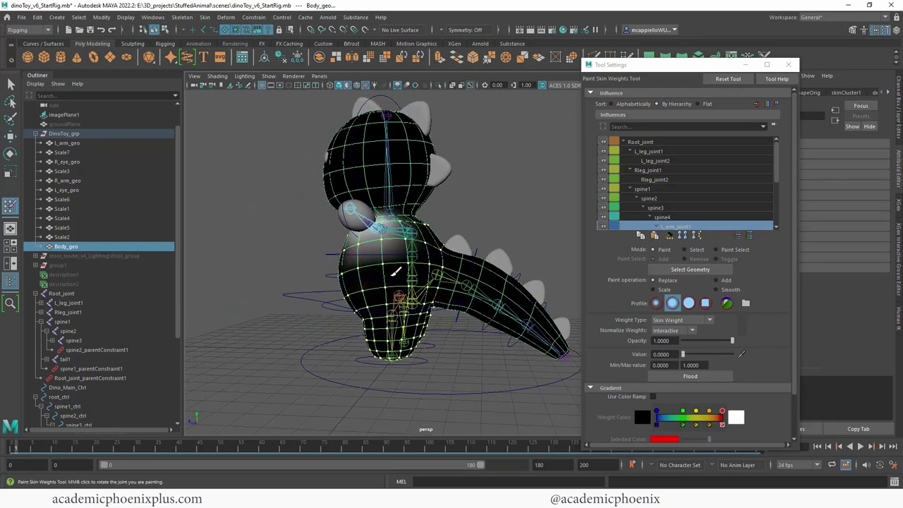
drag(399, 230, 385, 245)
alt+drag(384, 247, 484, 270)
drag(399, 250, 371, 265)
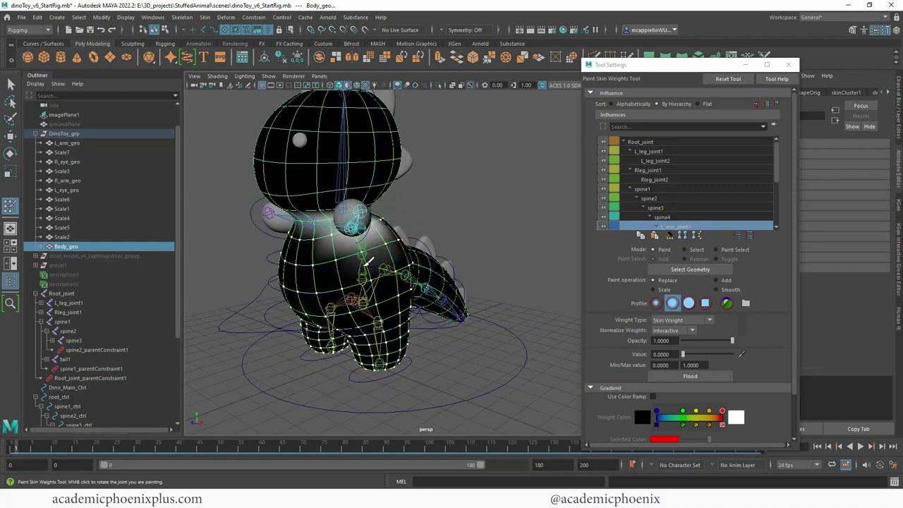
alt+drag(536, 229, 453, 226)
alt+drag(434, 177, 311, 194)
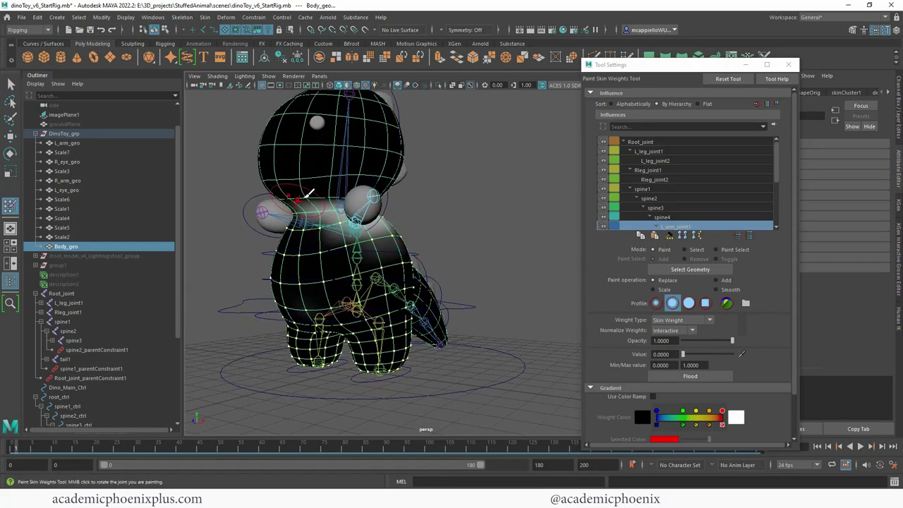
alt+drag(338, 233, 346, 252)
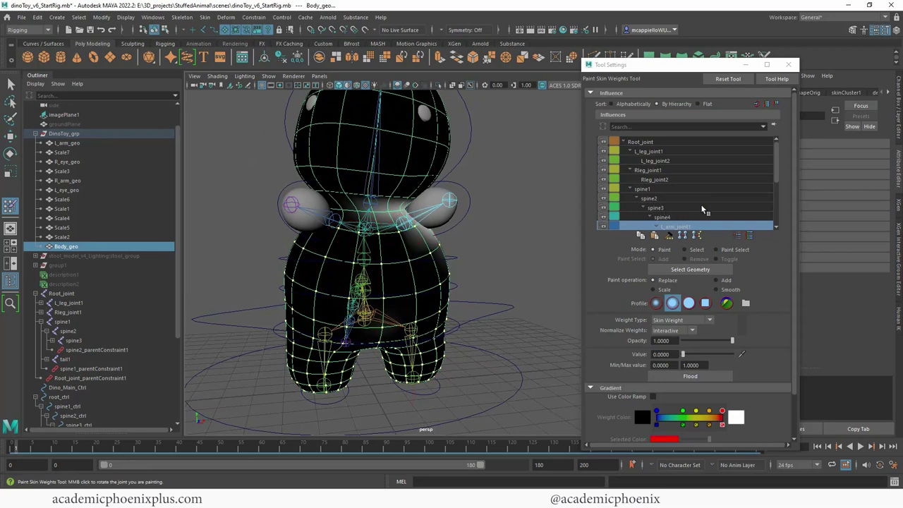
Choose L_arm_joint2 and clear its weight from Body_geo using Replace with a value of 0
scroll(776, 180, down, 2)
click(666, 198)
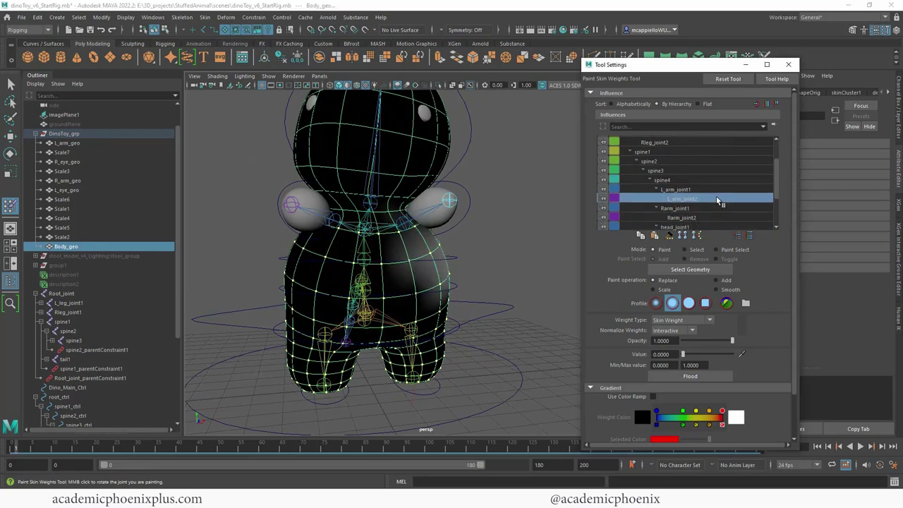
alt+drag(507, 245, 438, 224)
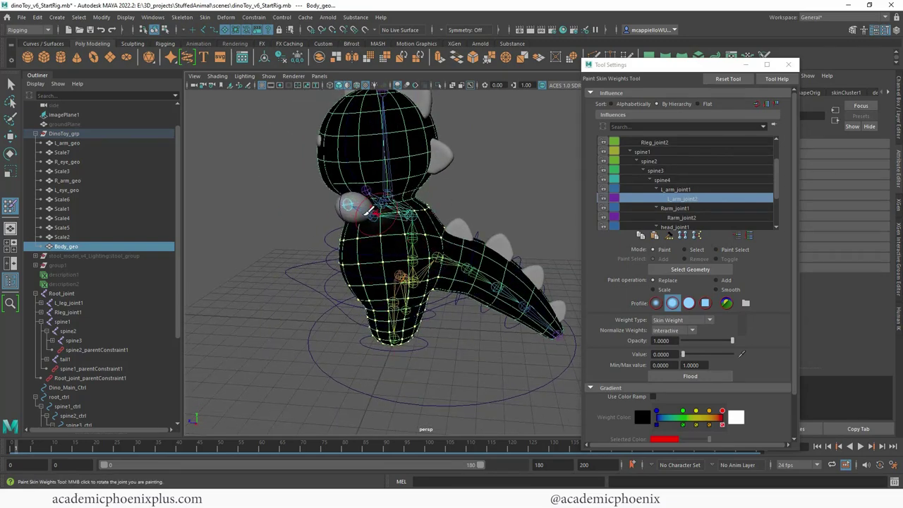
alt+drag(367, 209, 420, 262)
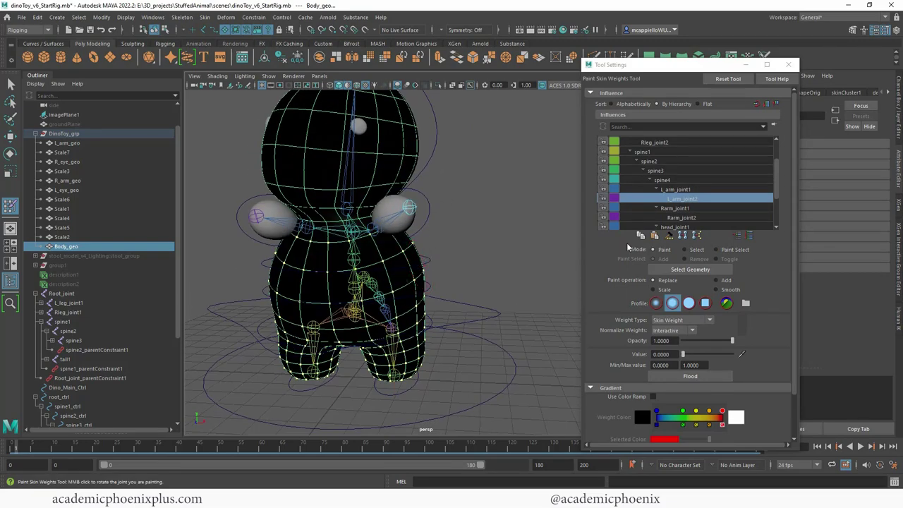
Choose Rarm_joint1 and paint its excess weight off the torso's front, side and back with the zero-value Replace brush
click(678, 208)
alt+drag(492, 246, 310, 280)
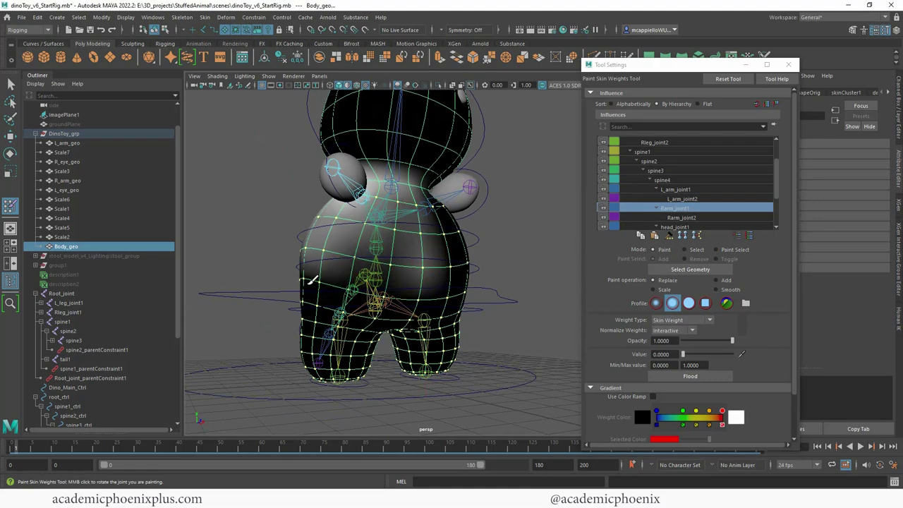
mouse_move(431, 236)
mouse_down()
mouse_move(403, 168)
mouse_move(377, 247)
mouse_move(400, 265)
mouse_move(459, 212)
mouse_up()
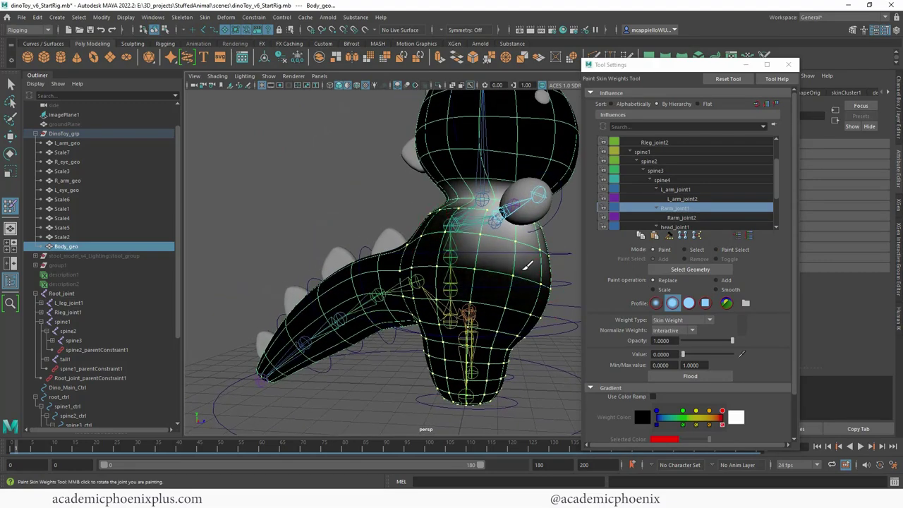
alt+drag(549, 270, 471, 275)
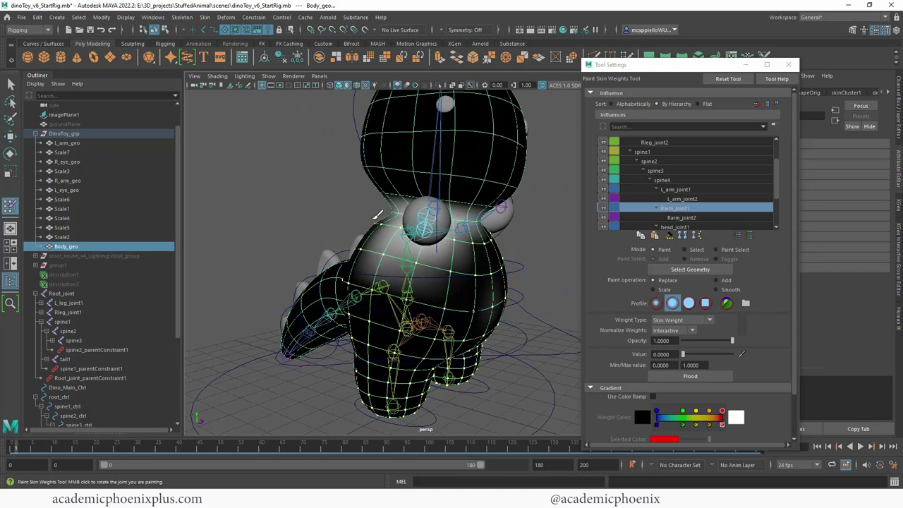
alt+drag(378, 215, 473, 212)
alt+drag(503, 282, 443, 272)
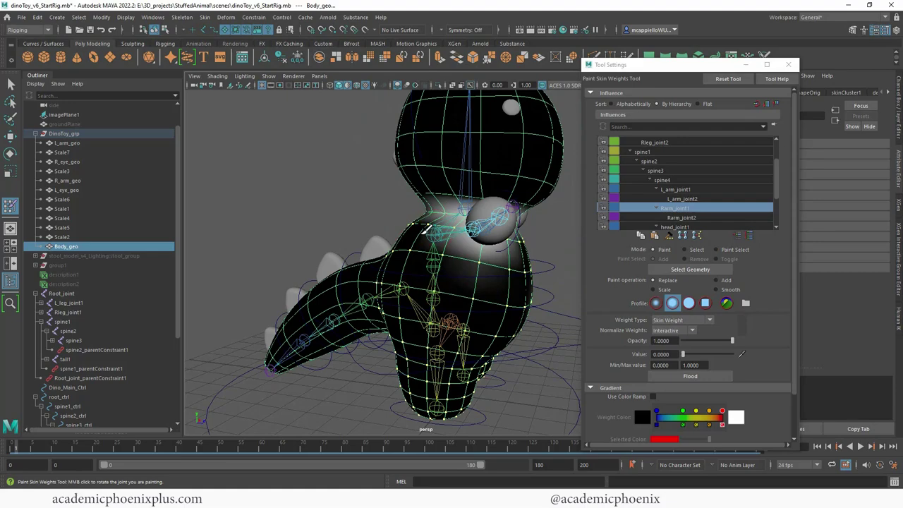
alt+drag(425, 228, 465, 277)
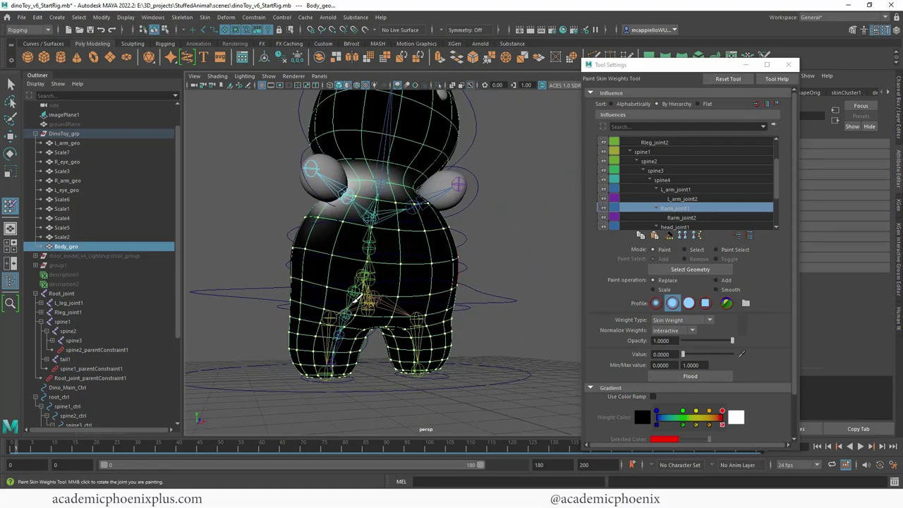
Choose Rarm_joint2 and flood its weight on Body_geo with a value of 0
click(687, 218)
alt+drag(385, 247, 448, 251)
mouse_move(374, 224)
mouse_down()
mouse_move(347, 252)
mouse_move(415, 241)
mouse_up()
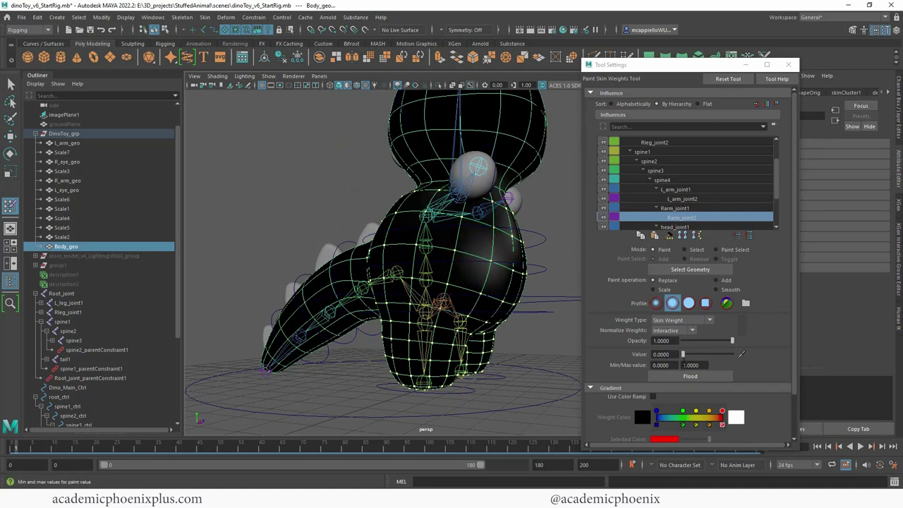
click(688, 377)
alt+drag(481, 324, 429, 332)
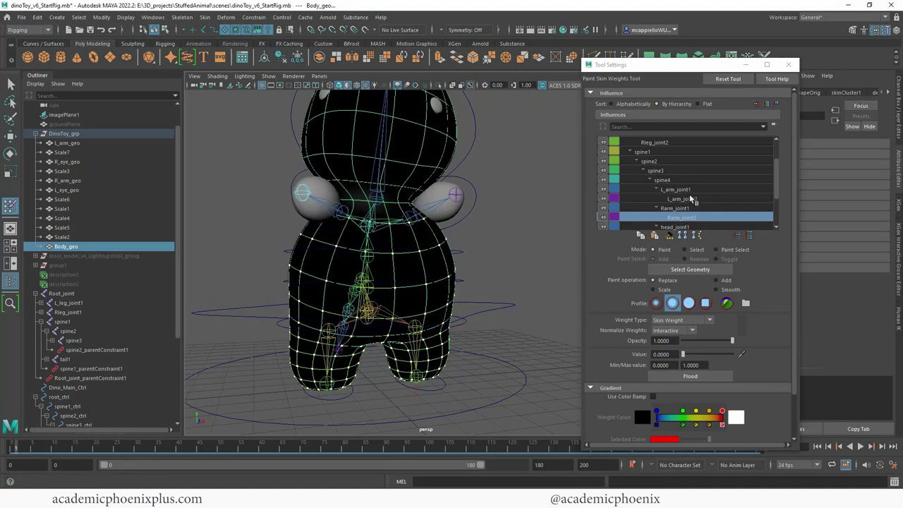
Clear head_joint1's stray weight from the torso and flood head_joint2 with a value of 0
click(684, 199)
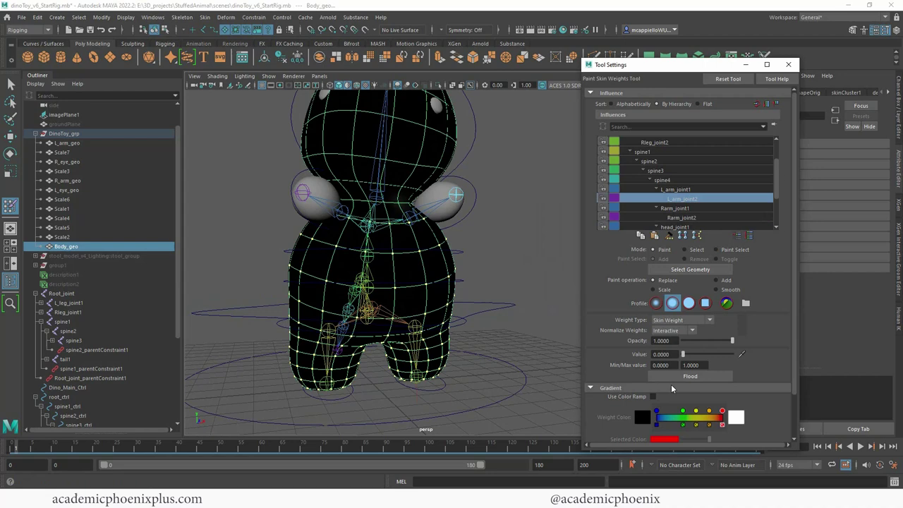
click(688, 227)
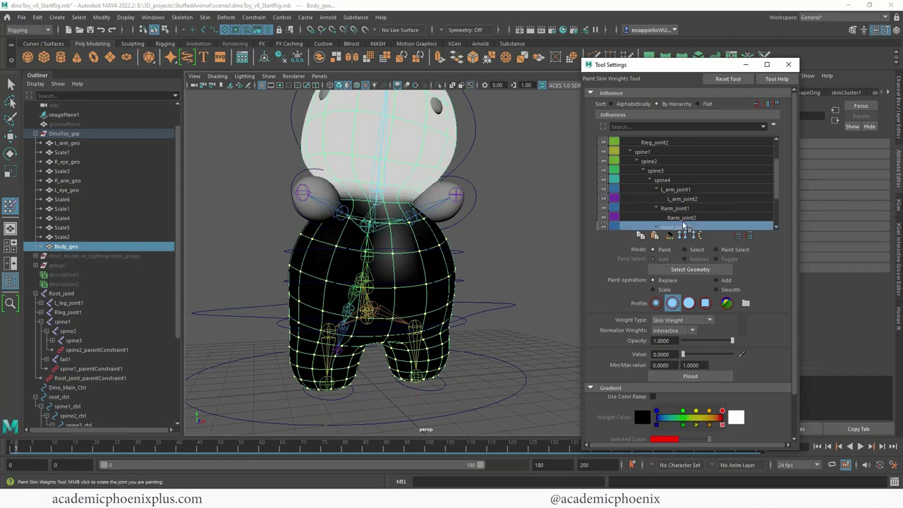
click(692, 376)
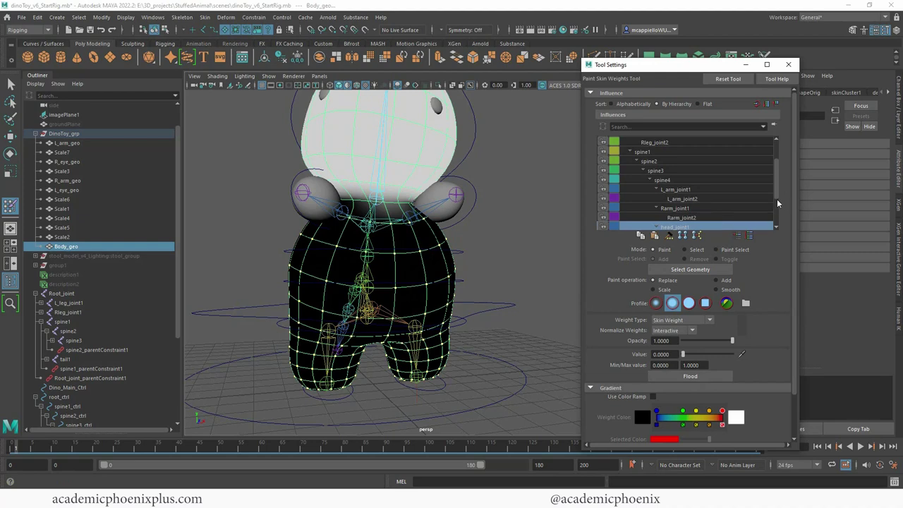
scroll(776, 201, down, 2)
click(721, 198)
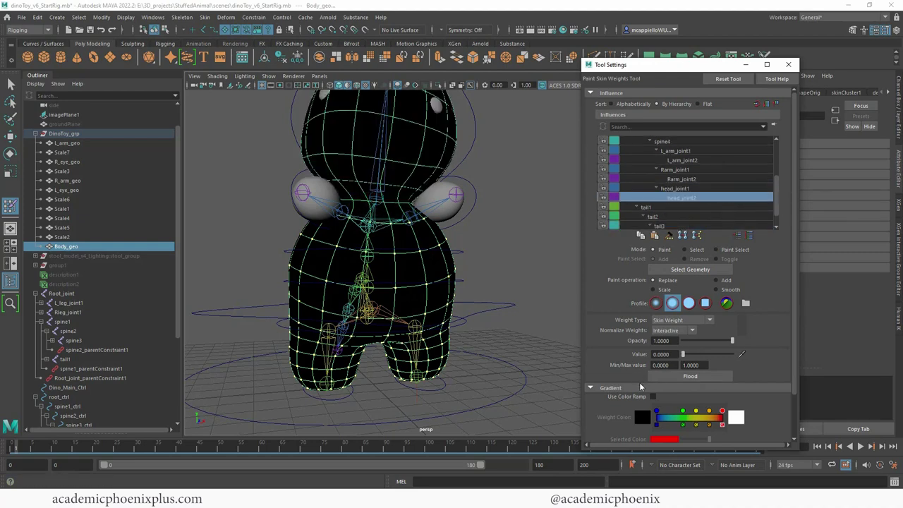
click(688, 376)
Choose tail1 and paint its excess weight off the torso around the tail base with the zero-value Replace brush
click(645, 207)
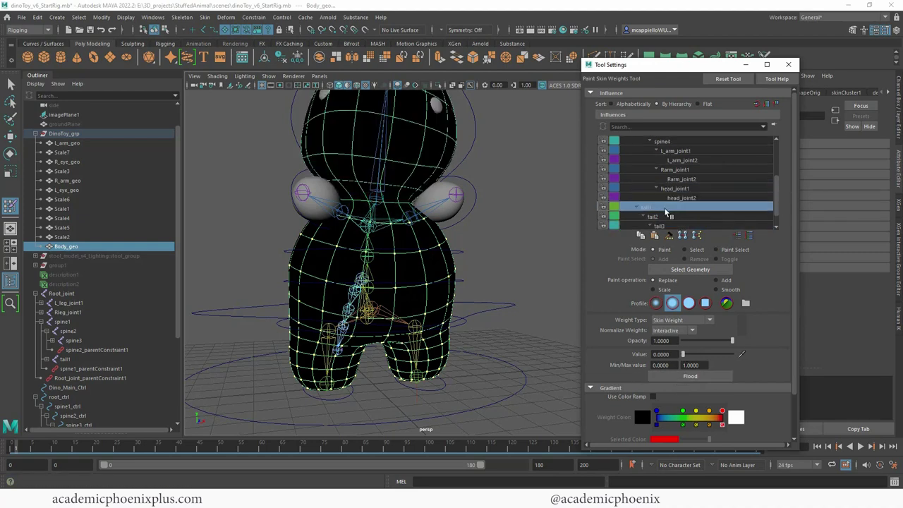
mouse_move(395, 267)
alt+mouse_down()
mouse_move(534, 264)
mouse_move(484, 276)
alt+mouse_up()
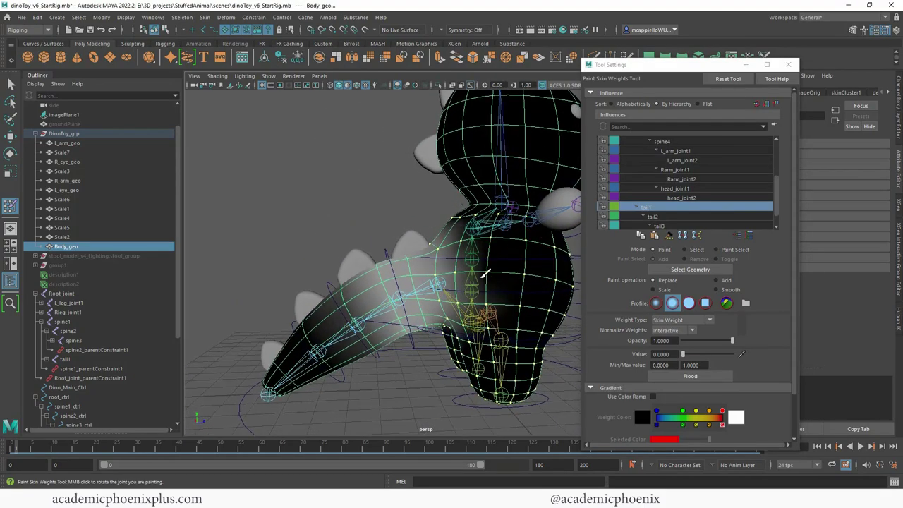
mouse_move(443, 215)
alt+mouse_down()
mouse_move(451, 228)
mouse_move(432, 303)
mouse_move(463, 282)
mouse_move(438, 261)
alt+mouse_up()
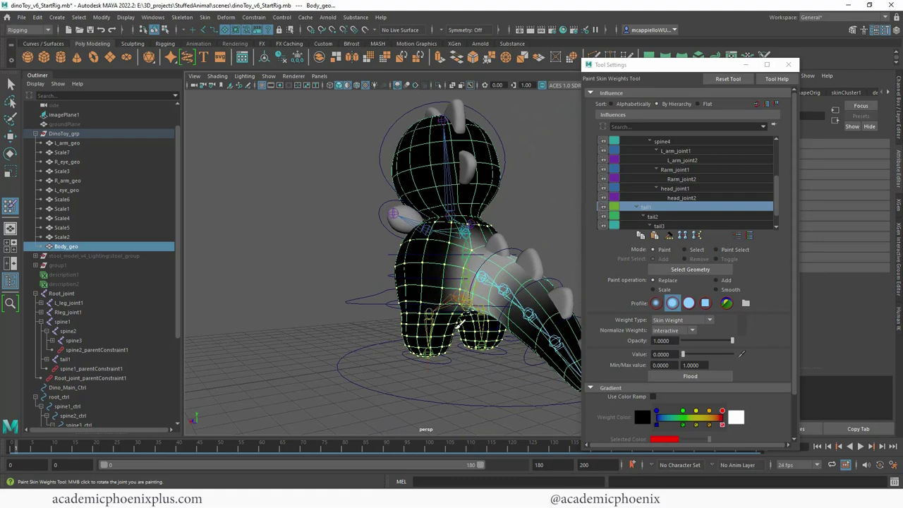
mouse_move(459, 322)
alt+mouse_down()
mouse_move(447, 330)
mouse_move(515, 342)
mouse_move(514, 319)
alt+mouse_up()
drag(514, 273, 530, 307)
alt+drag(448, 211, 492, 212)
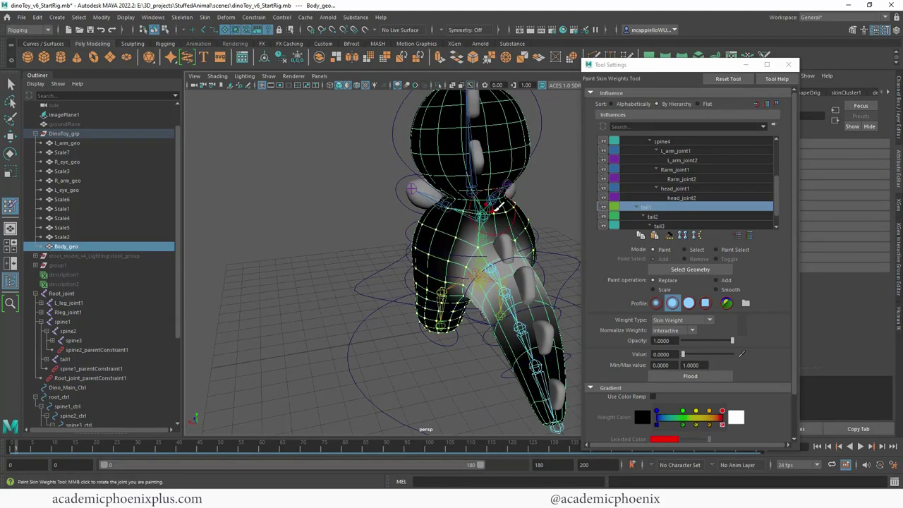
Examine how the tail2, tail3 and tail4 influences are distributed along the tail
click(653, 216)
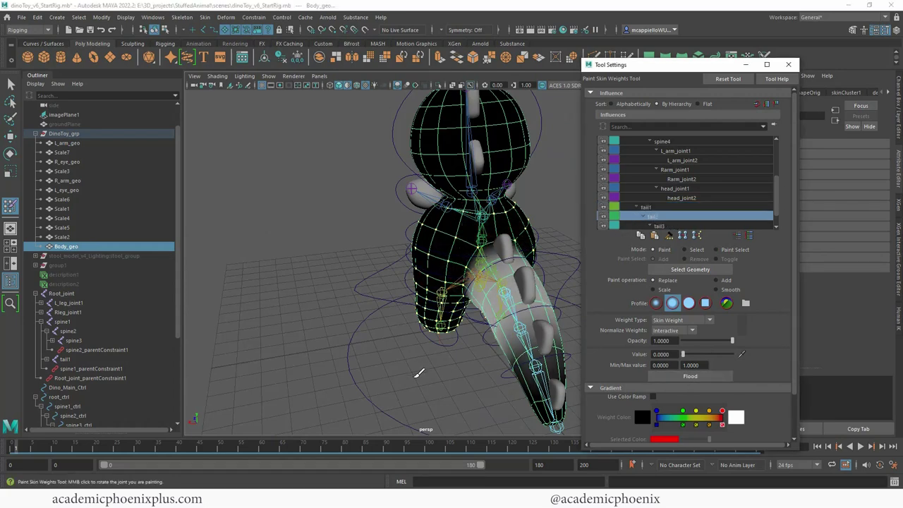
alt+drag(417, 372, 544, 363)
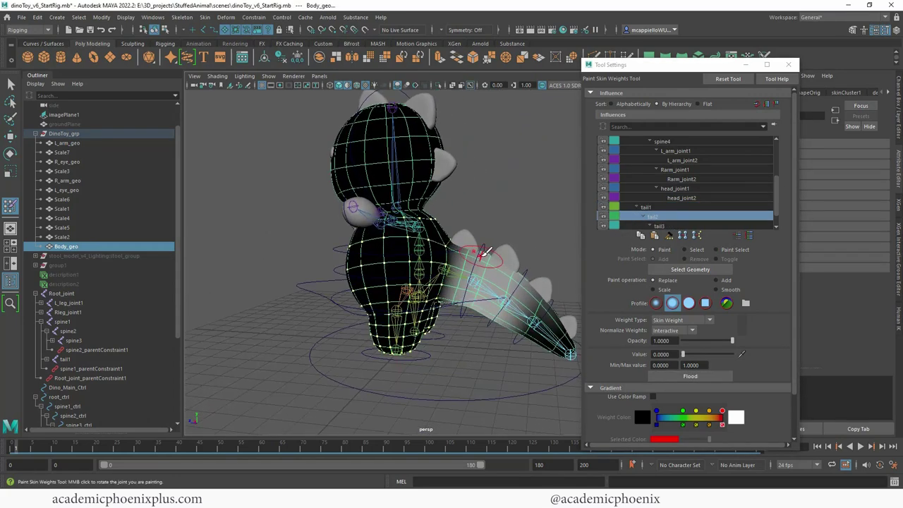
click(712, 224)
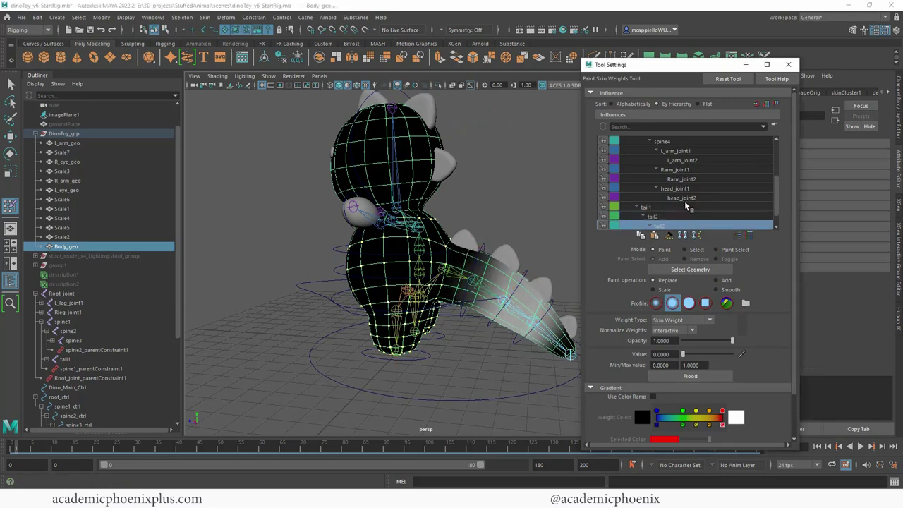
scroll(769, 209, down, 1)
click(678, 217)
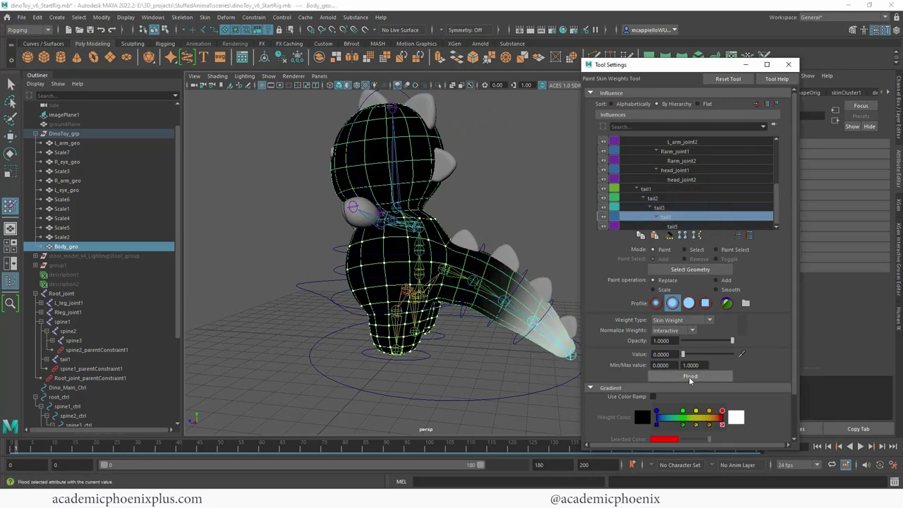
Leave weight painting and test-rotate the two arm controls, L_arm_ctrl and L_arm_ctrl1, undoing each rotation
click(10, 84)
mouse_move(216, 201)
alt+mouse_down()
mouse_move(430, 219)
mouse_move(417, 222)
alt+mouse_up()
click(429, 220)
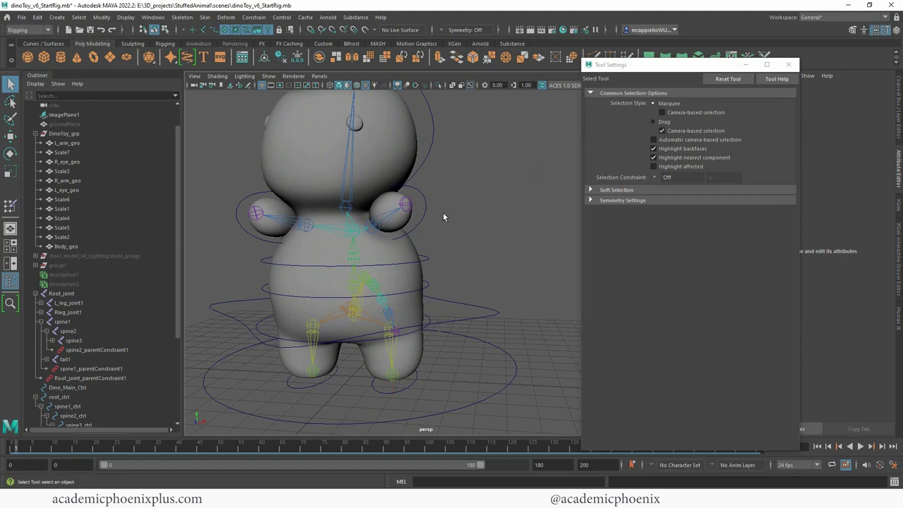
key(e)
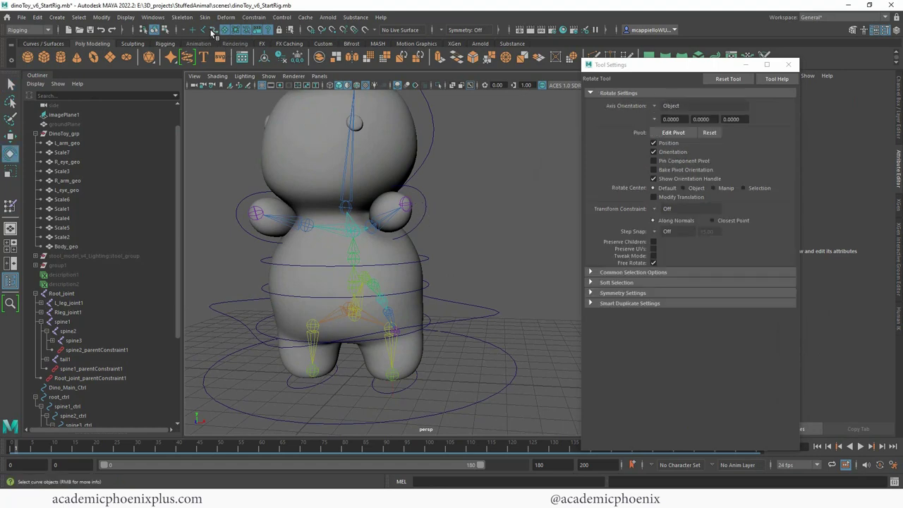
click(426, 211)
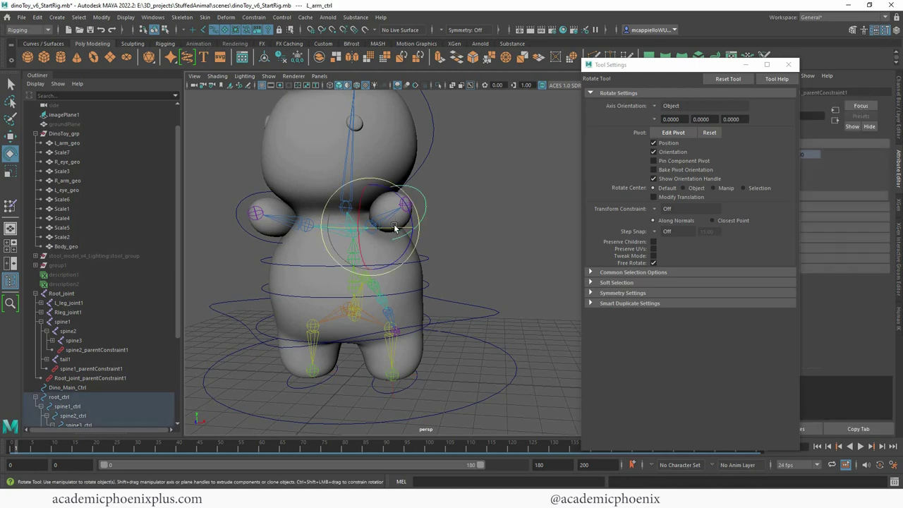
drag(393, 224, 283, 204)
key(ctrl+z)
click(259, 195)
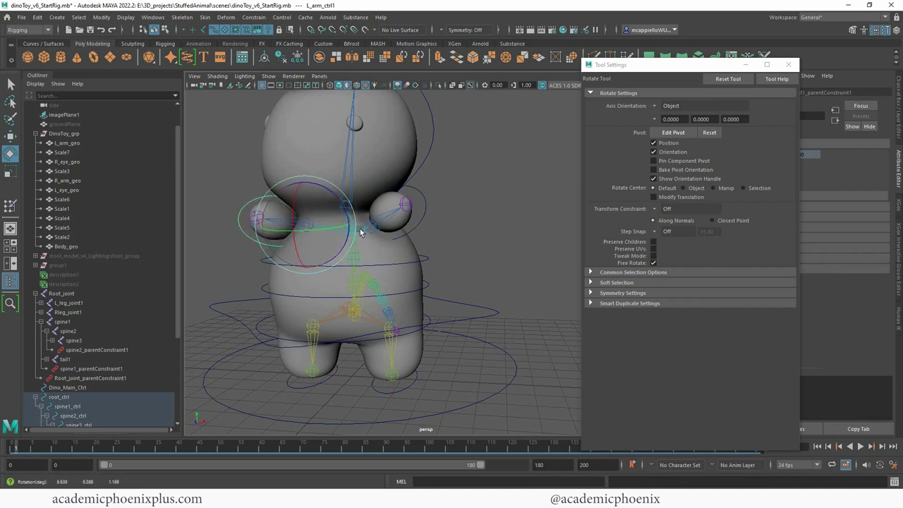
key(ctrl+z)
Try a small rotation of spine3_ctrl and switch the viewport from the default material to the toy's own materials
click(385, 262)
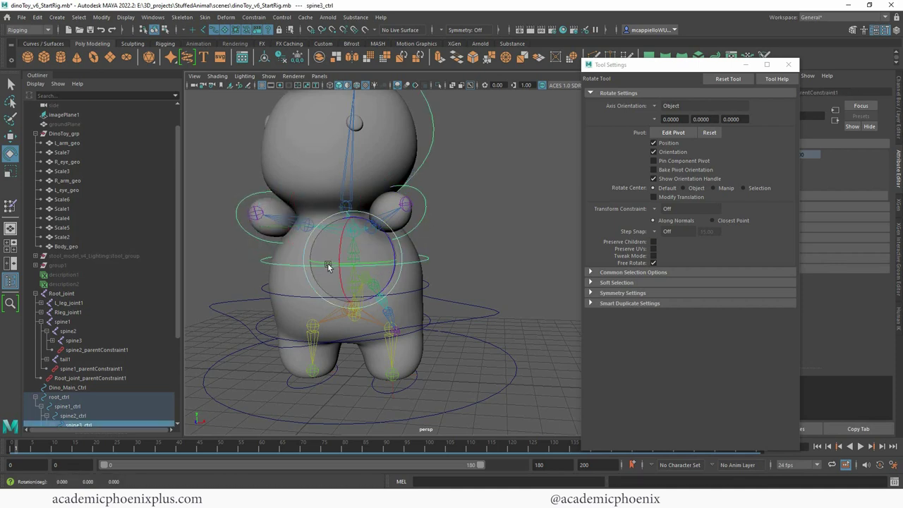
mouse_move(343, 249)
mouse_down()
mouse_move(340, 262)
mouse_move(353, 235)
mouse_move(341, 248)
mouse_up()
click(338, 86)
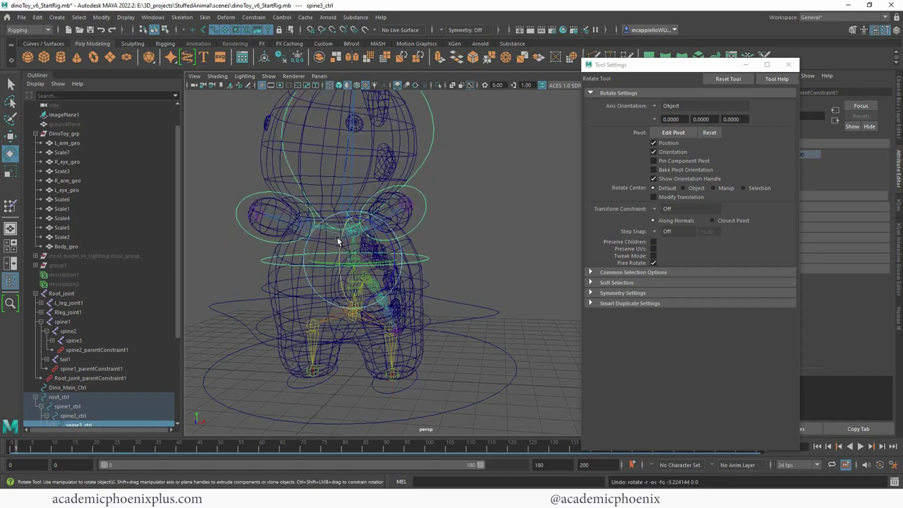
click(340, 86)
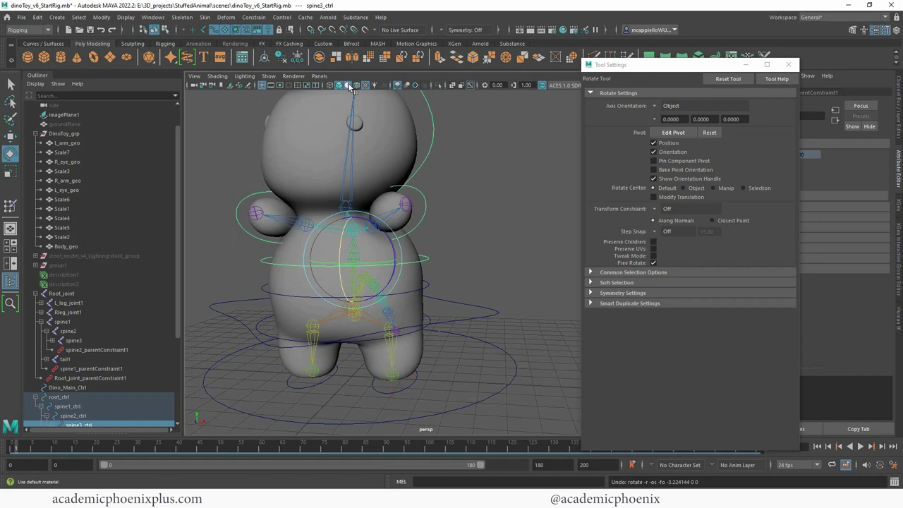
click(349, 86)
Test-rotate the spine controls from spine3_ctrl down to spine1_ctrl to check the body's bending, undoing the rotations
mouse_move(344, 262)
mouse_down()
mouse_move(353, 232)
mouse_move(347, 245)
mouse_up()
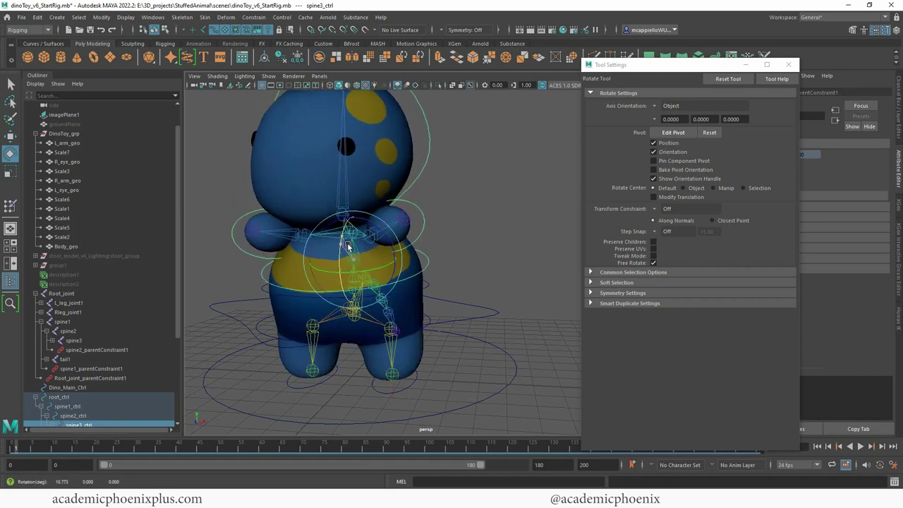
key(ctrl+z)
click(424, 286)
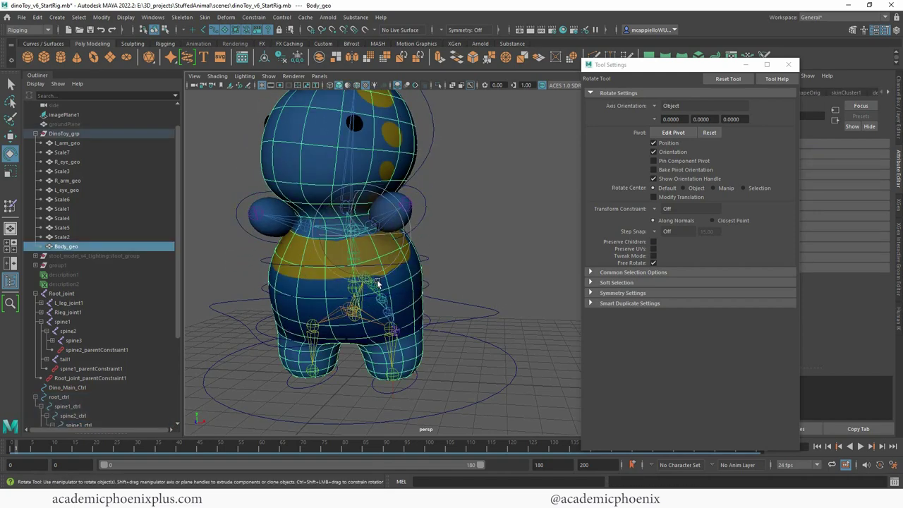
click(427, 284)
mouse_move(341, 282)
mouse_down()
mouse_move(343, 267)
mouse_move(338, 293)
mouse_move(342, 276)
mouse_up()
key(ctrl+z)
click(453, 311)
click(427, 319)
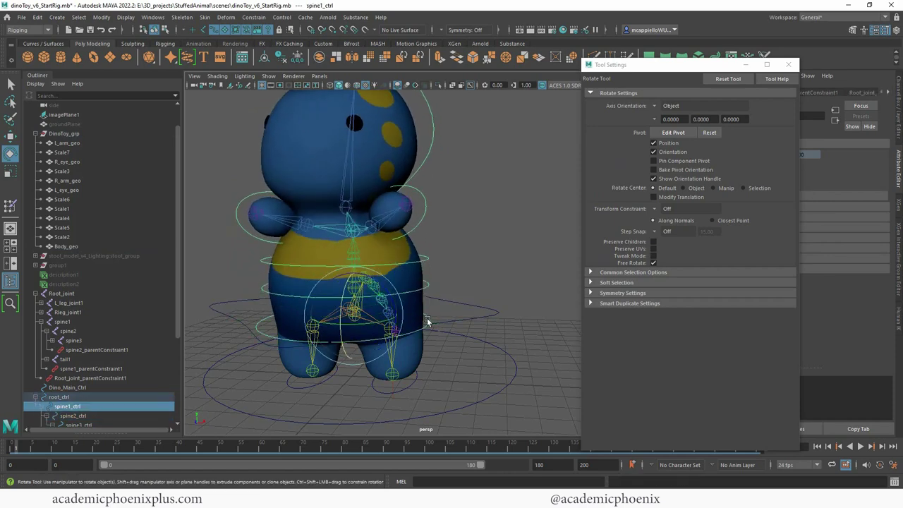
drag(395, 316, 456, 251)
Test-rotate the tail controls, including tail3_ctrl, to check the tail's deformation, and undo the rotations
click(394, 256)
click(456, 250)
click(417, 314)
drag(417, 322, 439, 333)
key(ctrl+z)
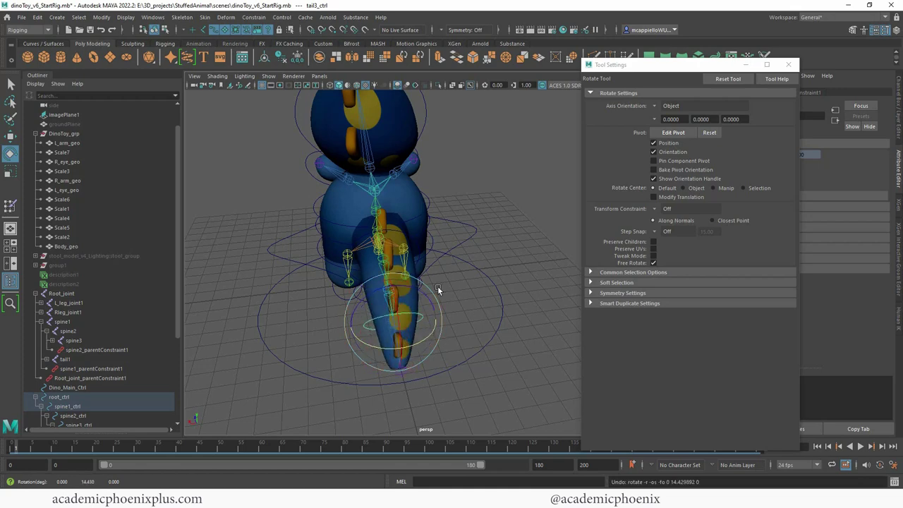
click(433, 288)
drag(421, 292, 509, 252)
click(487, 283)
click(417, 280)
click(424, 283)
click(476, 242)
Test the head deformation with head_ctrl and set its X, Y and Z rotation back to 0
alt+right_drag(476, 242, 382, 204)
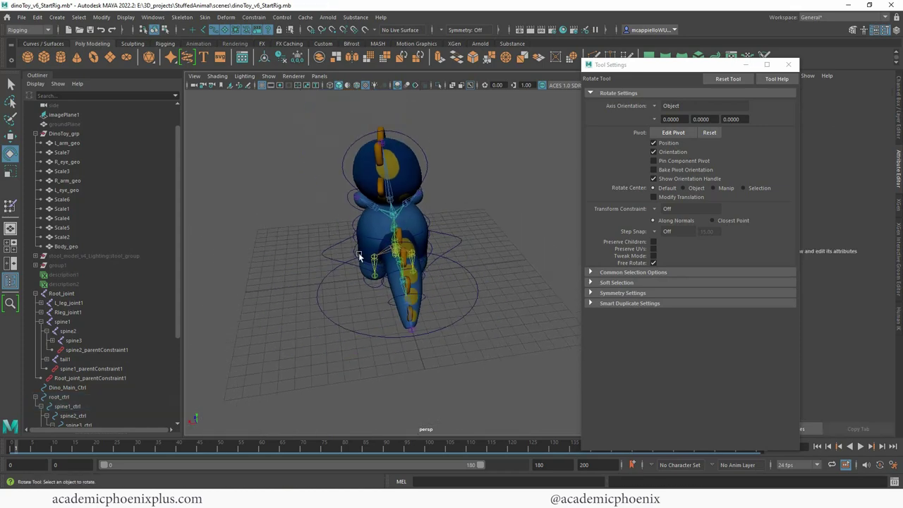
alt+drag(358, 252, 486, 259)
click(390, 174)
click(391, 178)
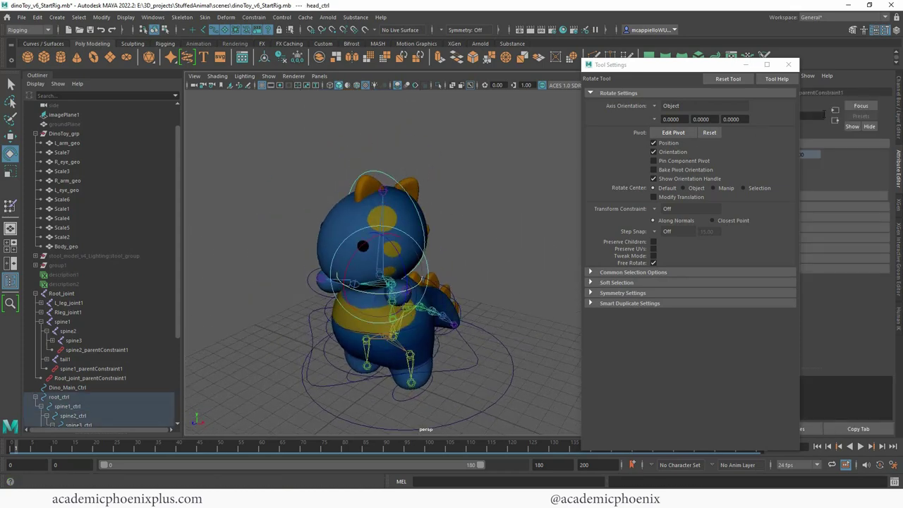
click(900, 86)
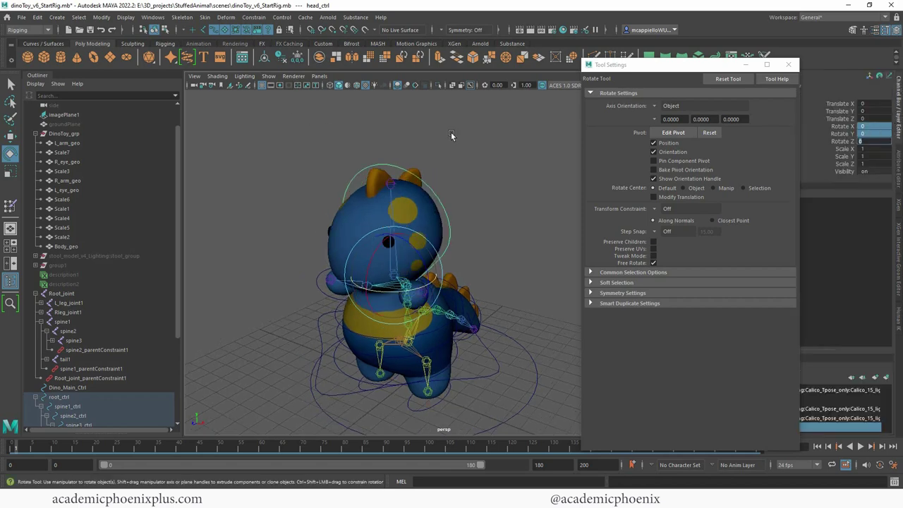
click(446, 138)
Close the tool settings window and test-rotate an arm control, undoing the rotation
alt+drag(374, 174, 492, 247)
click(788, 65)
alt+drag(561, 225, 508, 228)
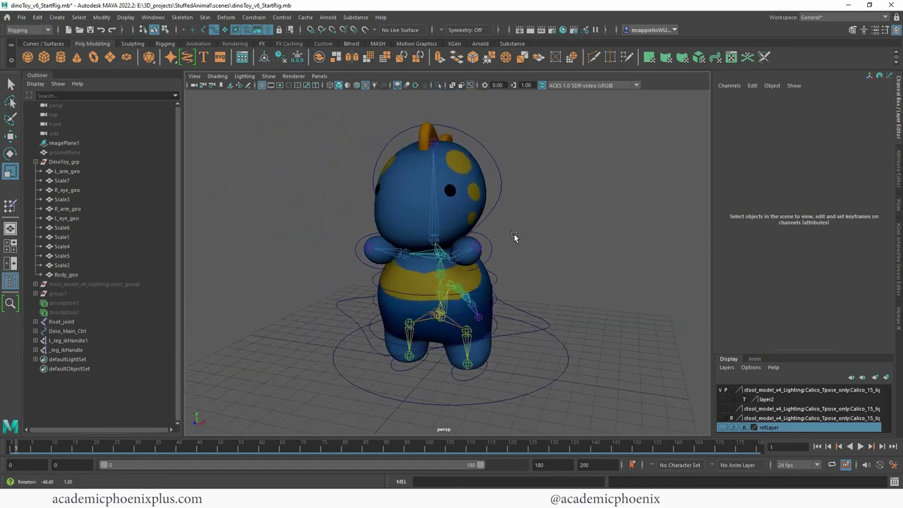
alt+drag(513, 237, 429, 241)
click(497, 243)
key(e)
key(ctrl+z)
Group Root_joint on its own and name the group joints_grp
click(71, 322)
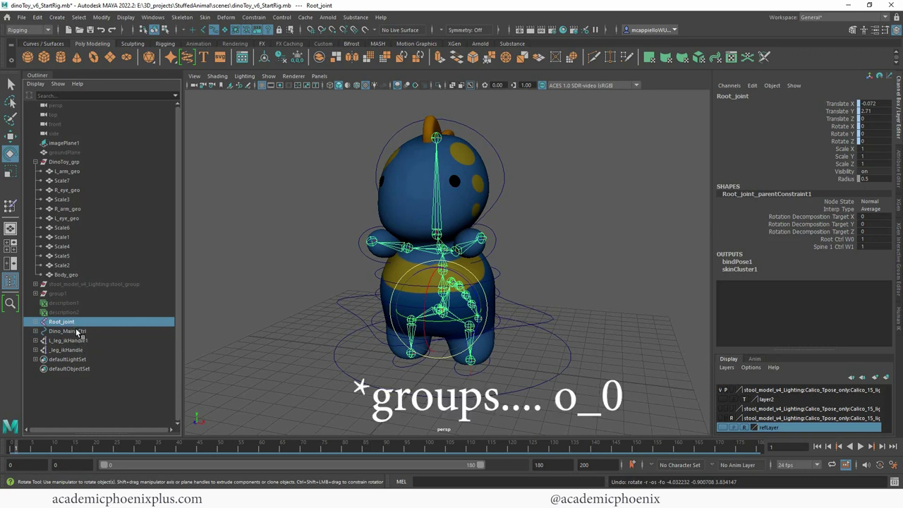
key(ctrl+g)
double_click(64, 351)
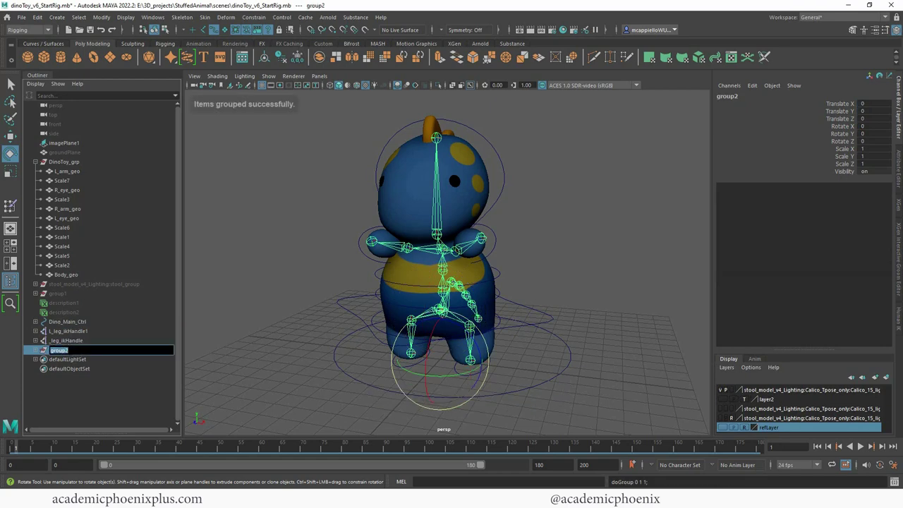
text(joints_grp)
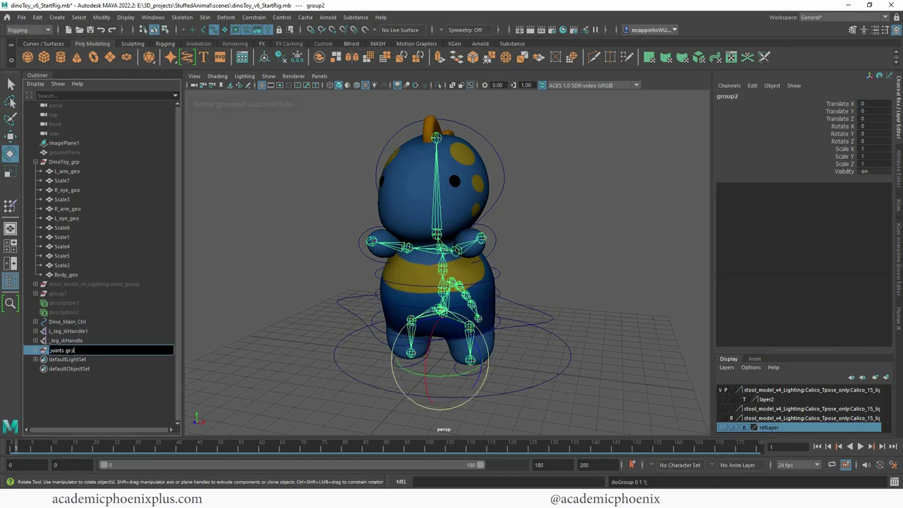
key(Return)
Group the two leg IK handles, L_leg_ikHandle1 and _leg_ikHandle, and name the group ikHandle_grop
click(89, 331)
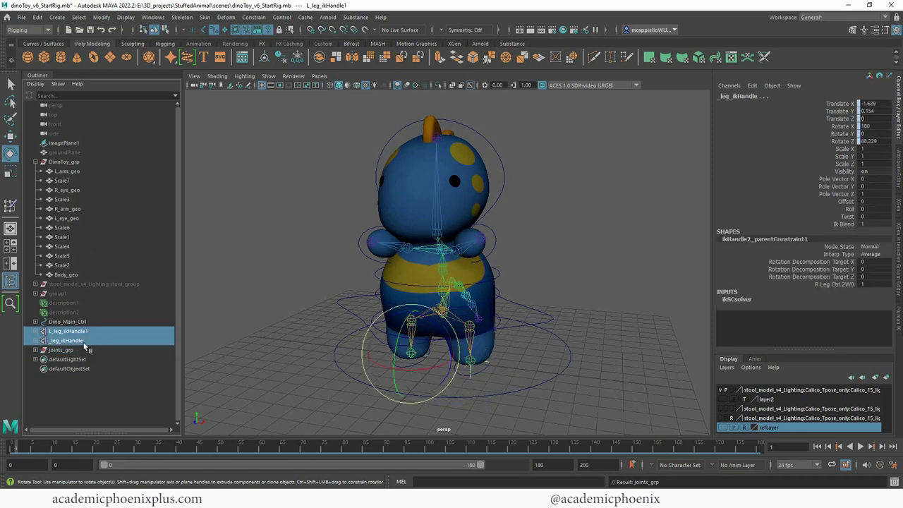
shift+click(85, 342)
key(ctrl+g)
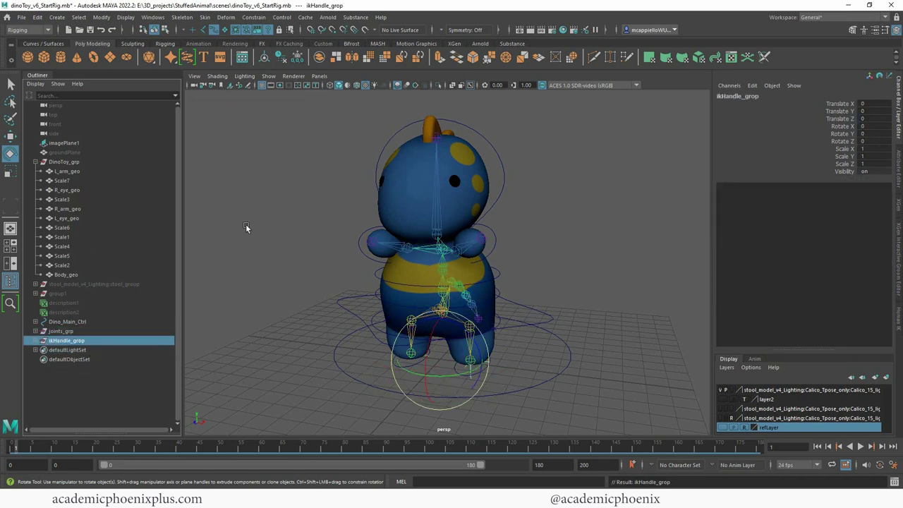
Group Dino_Main_Ctrl and name the new group Ctrl_grp
click(67, 321)
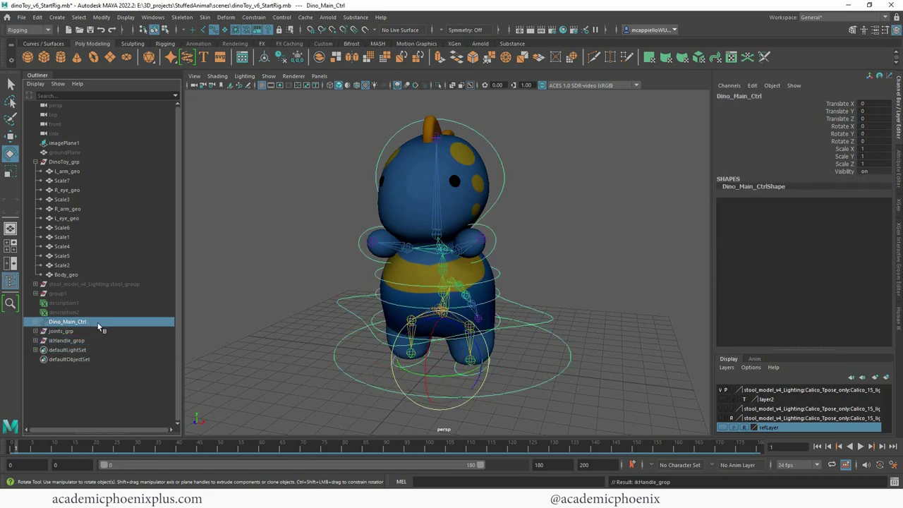
double_click(88, 321)
click(96, 340)
click(96, 322)
key(ctrl+g)
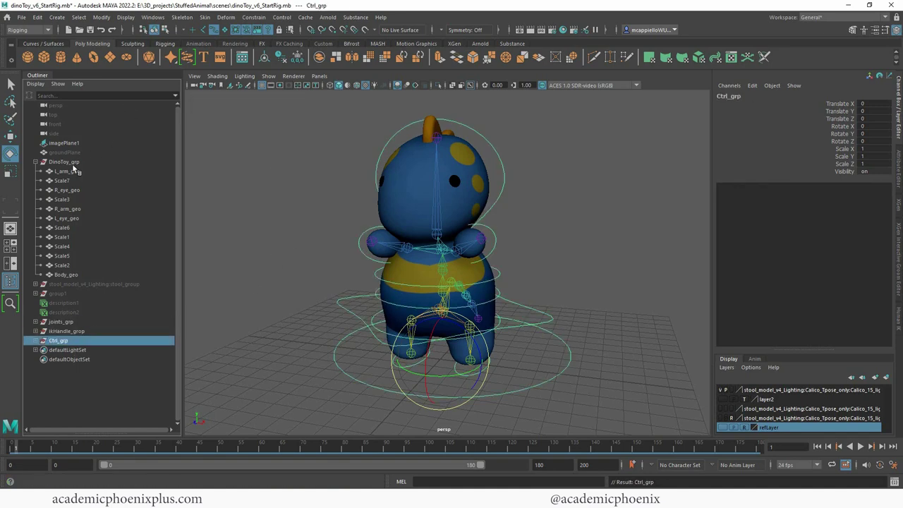
Collapse the toy's geometry group DinoToy_grp and rename it DinoToy_geo_grp
click(72, 163)
click(35, 161)
double_click(65, 162)
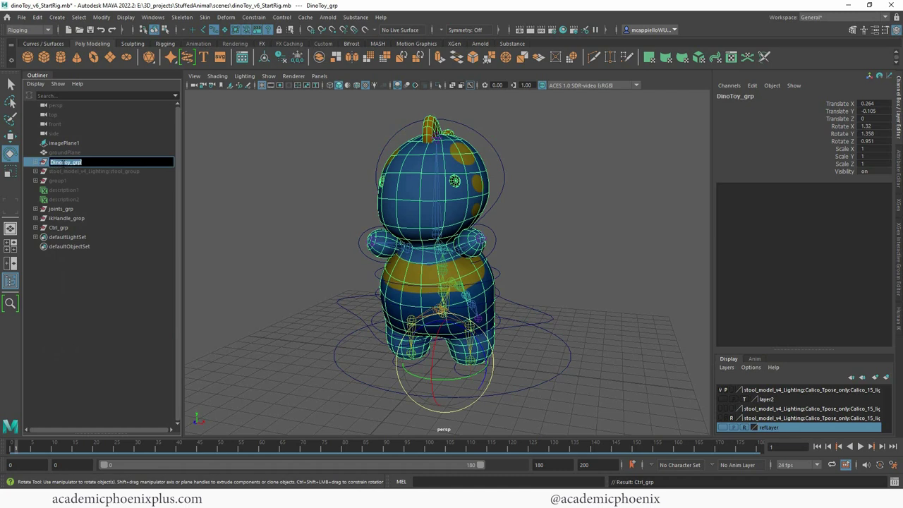
key(Return)
text(_geo)
key(Return)
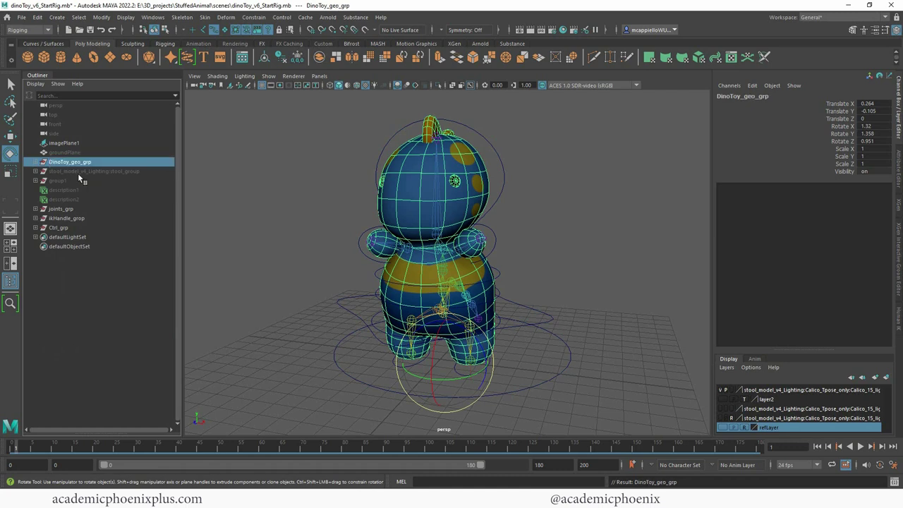
Group DinoToy_geo_grp, joints_grp, ikHandle_grop and Ctrl_grp together under a parent group named DinoAll_grp
ctrl+click(64, 209)
ctrl+click(67, 218)
ctrl+click(67, 226)
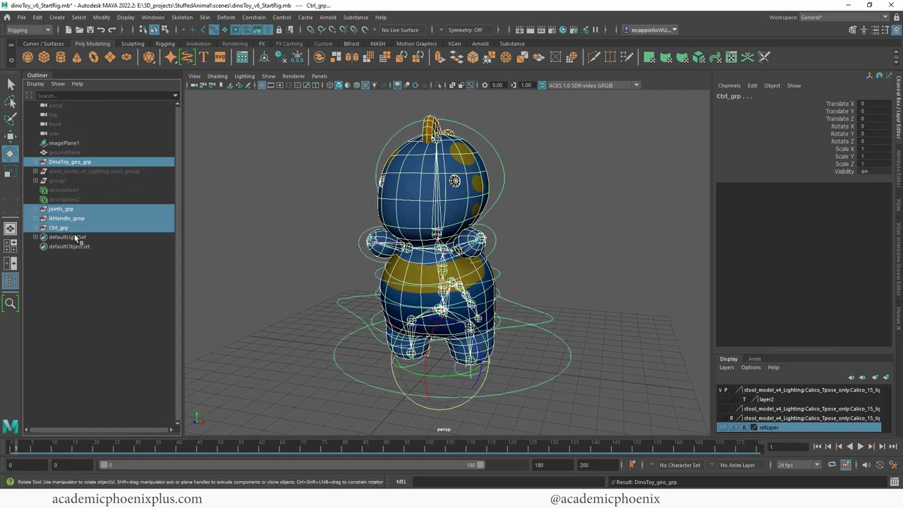
key(ctrl+g)
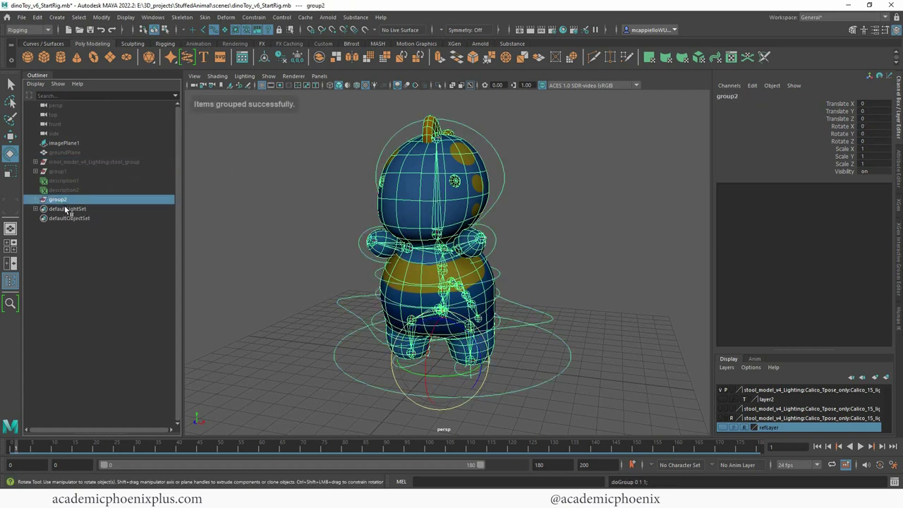
click(114, 161)
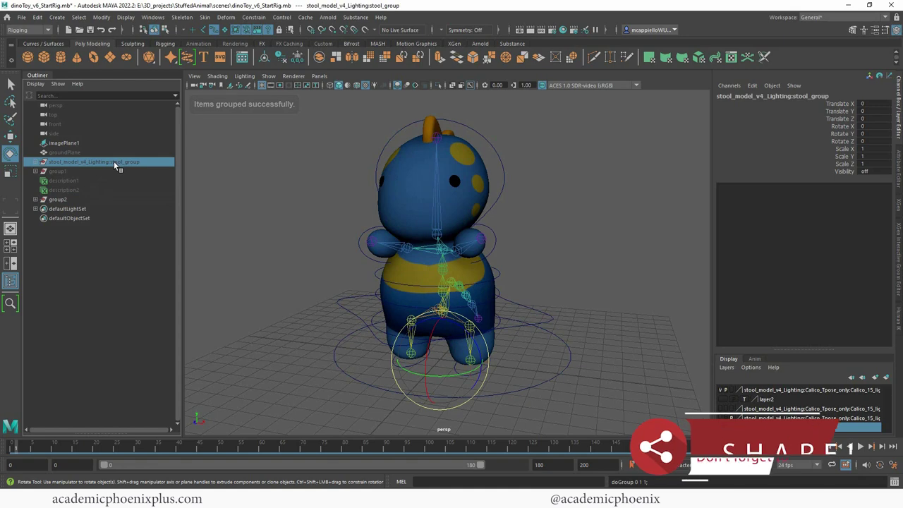
double_click(64, 200)
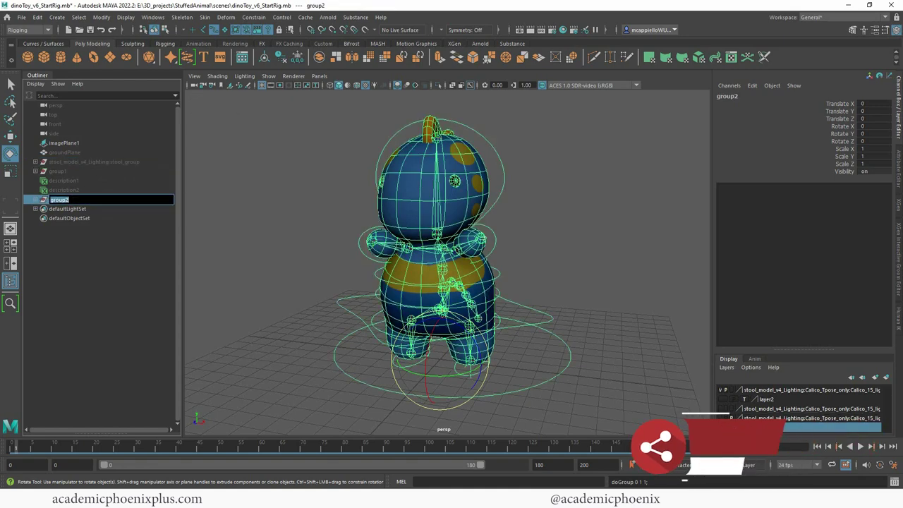
text(DinoAll_)
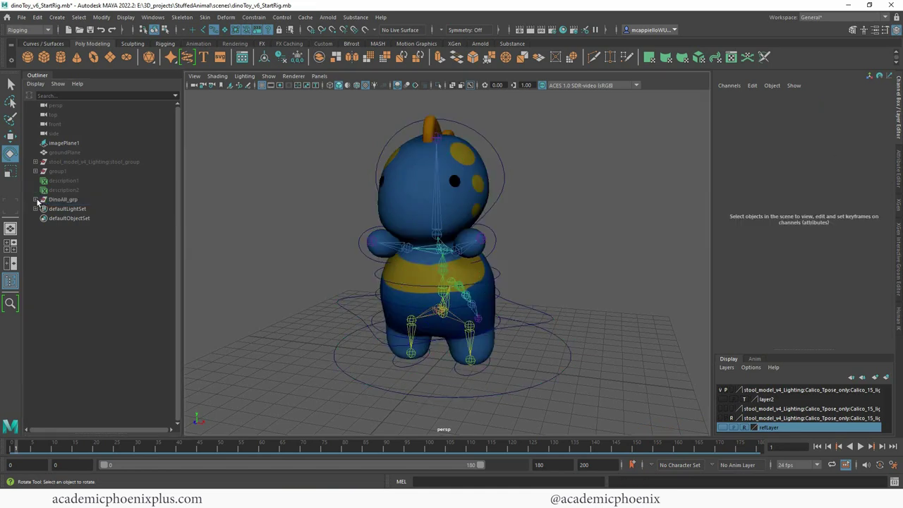
Expand DinoAll_grp and hide its joints_grp and ikHandle_grop subgroups
click(35, 199)
click(91, 219)
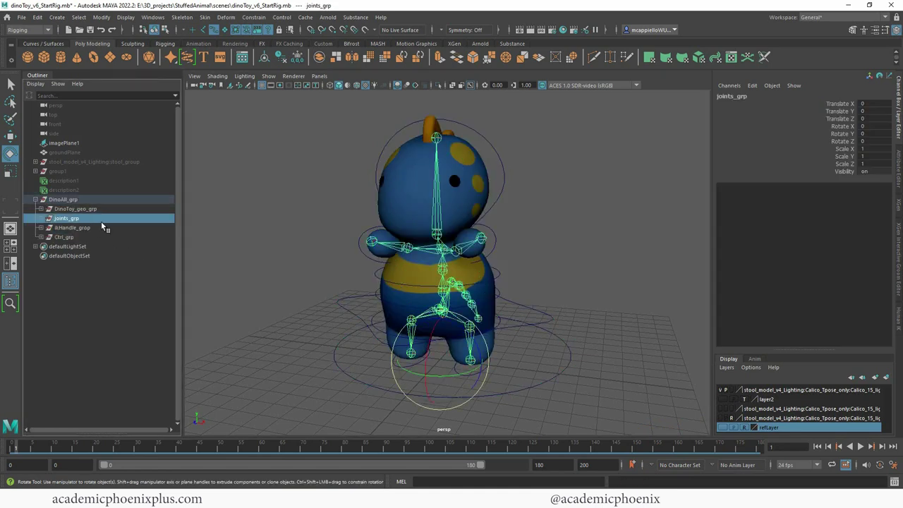
key(ctrl+h)
click(78, 228)
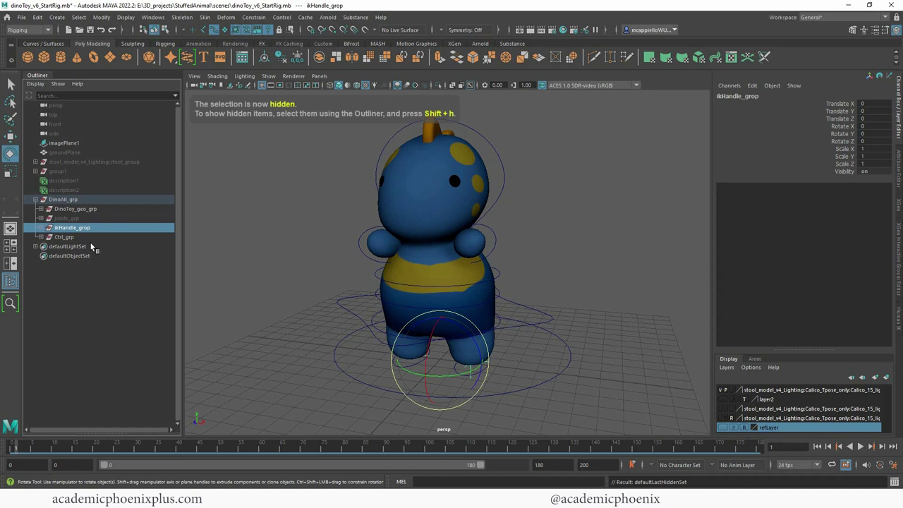
key(ctrl+h)
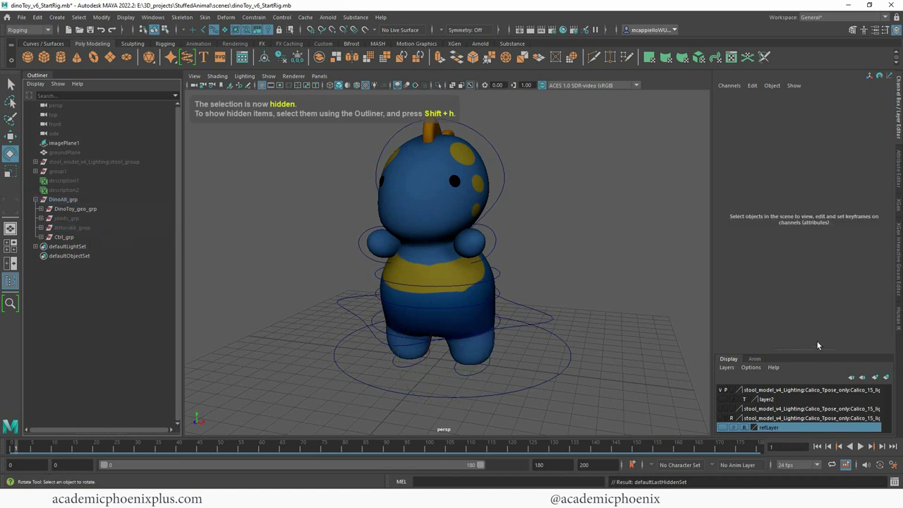
Enlarge the display layer list and delete its first stool_model_v4_Lighting layer and layer2
drag(797, 349, 810, 300)
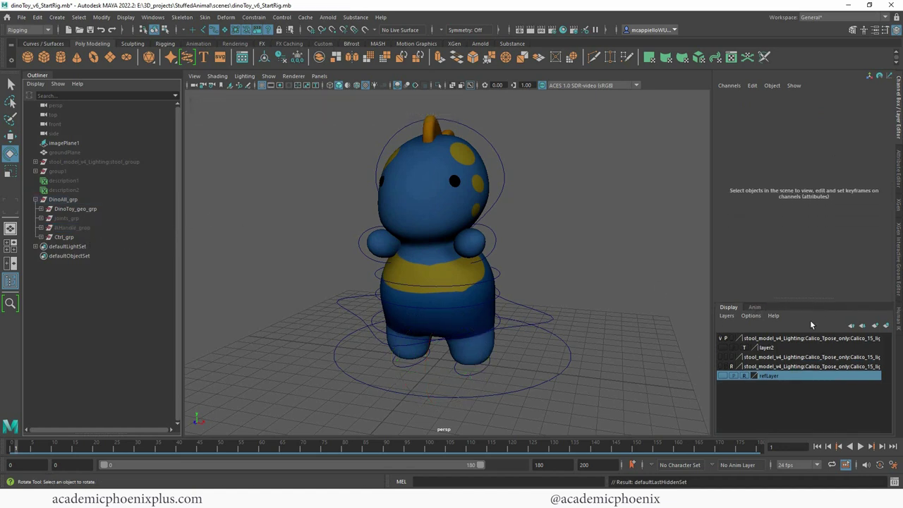
click(773, 339)
right_click(772, 339)
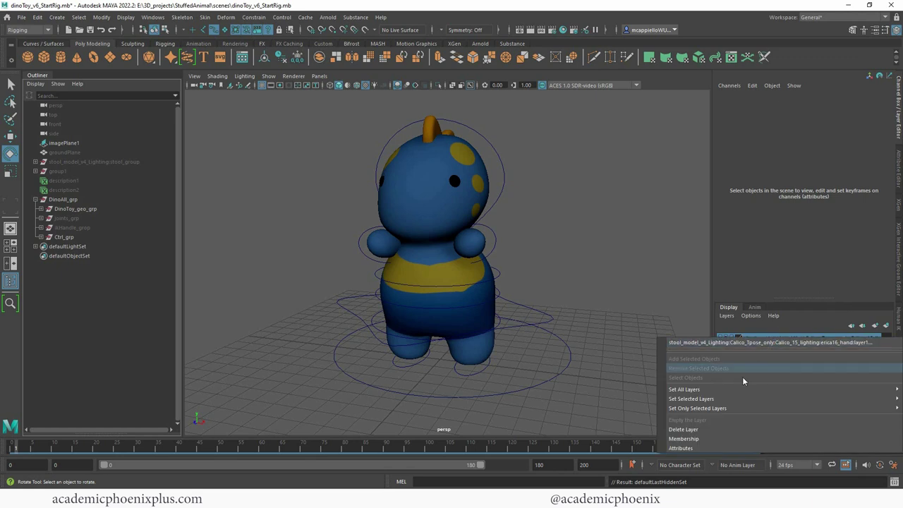
click(708, 428)
click(875, 326)
click(783, 339)
right_click(789, 340)
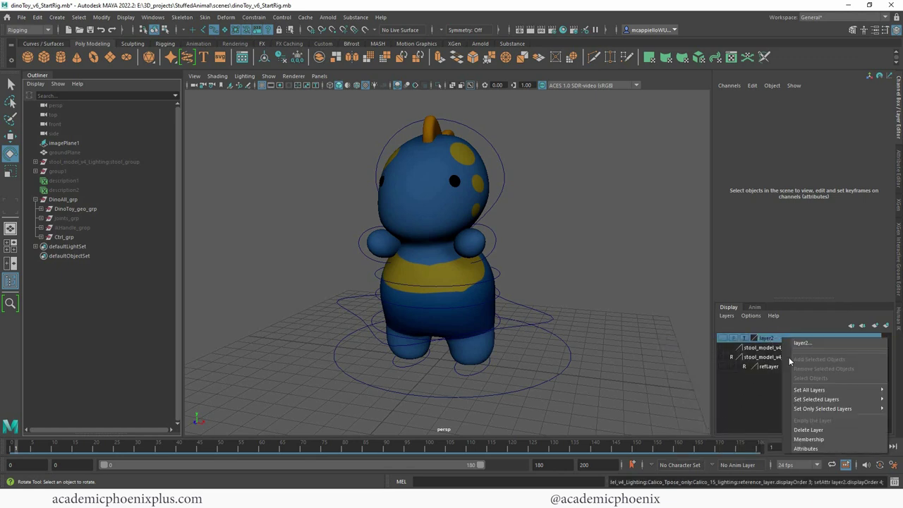
click(804, 429)
Delete the two remaining stool_model_v4_Lighting reference layers
click(788, 337)
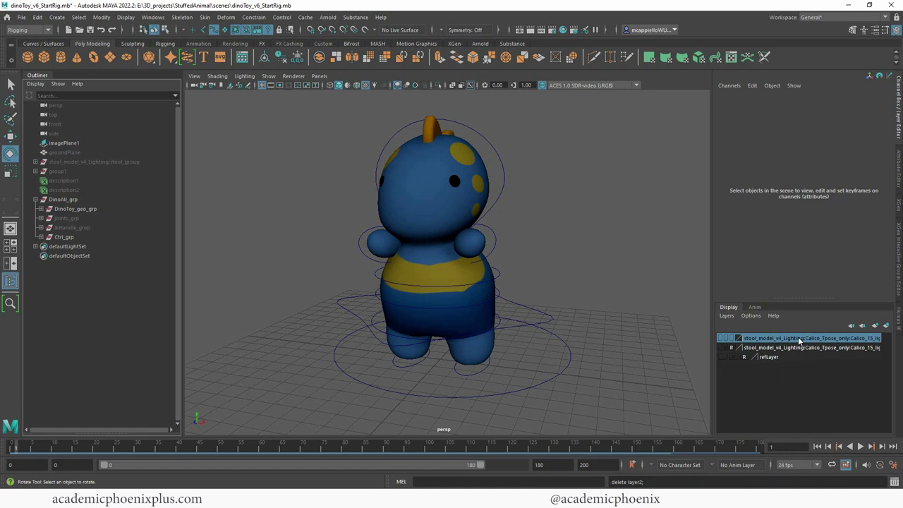
right_click(799, 339)
click(737, 430)
right_click(783, 339)
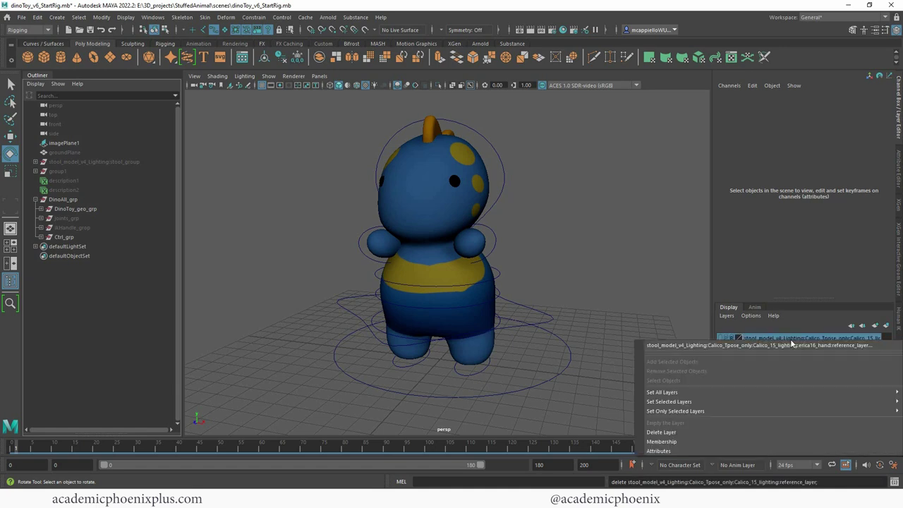
click(710, 429)
Delete refLayer and the reference picture imagePlane1 behind the toy
click(781, 339)
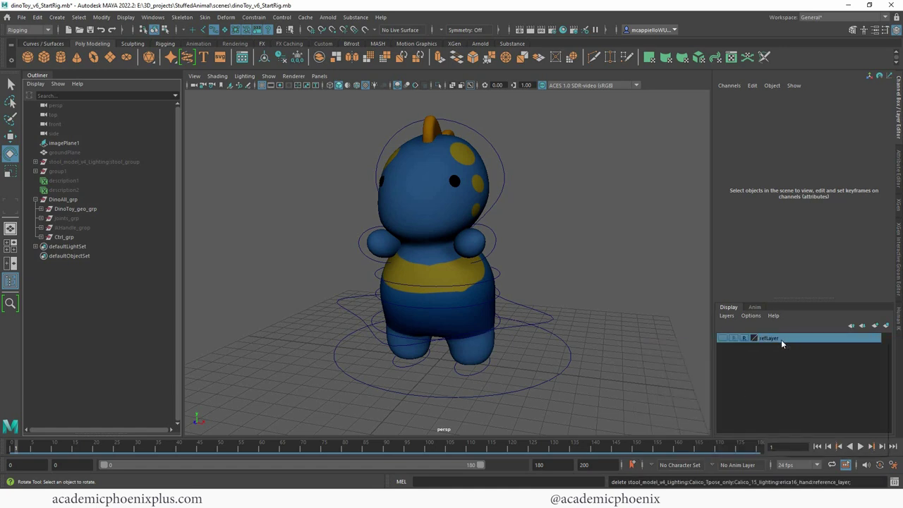
right_click(779, 340)
click(809, 432)
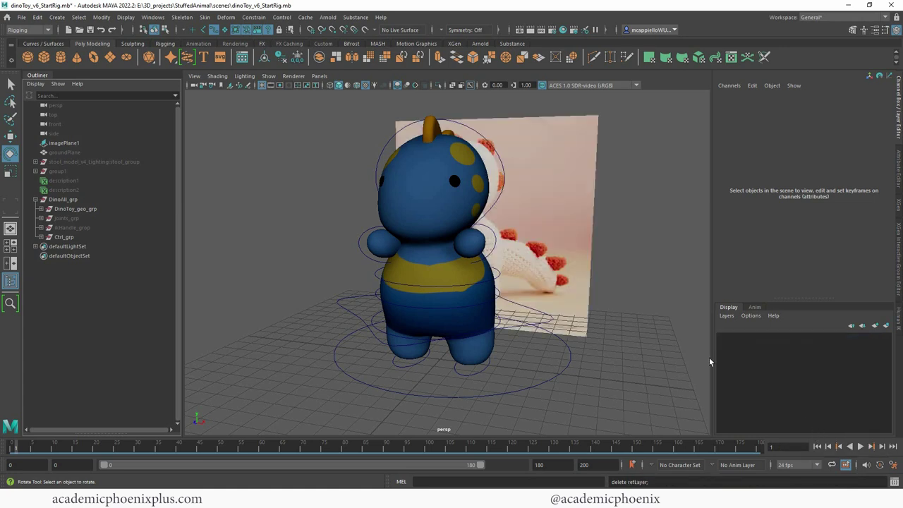
click(575, 275)
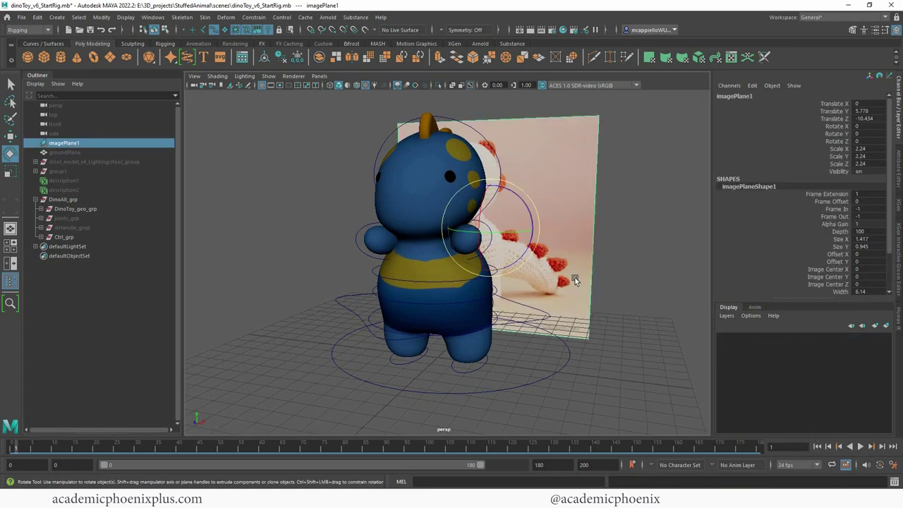
key(Delete)
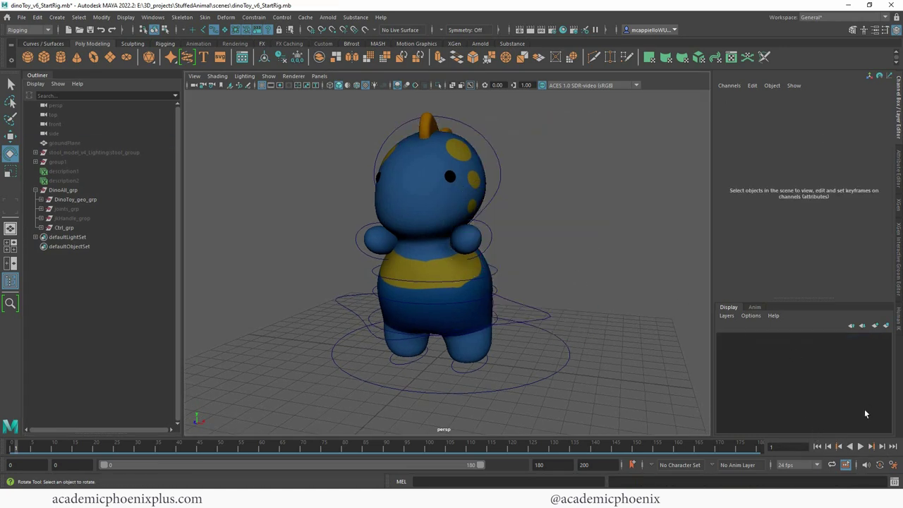
Put Ctrl_grp in a new display layer named controls_layer and toggle the layer's visibility off and on
click(69, 228)
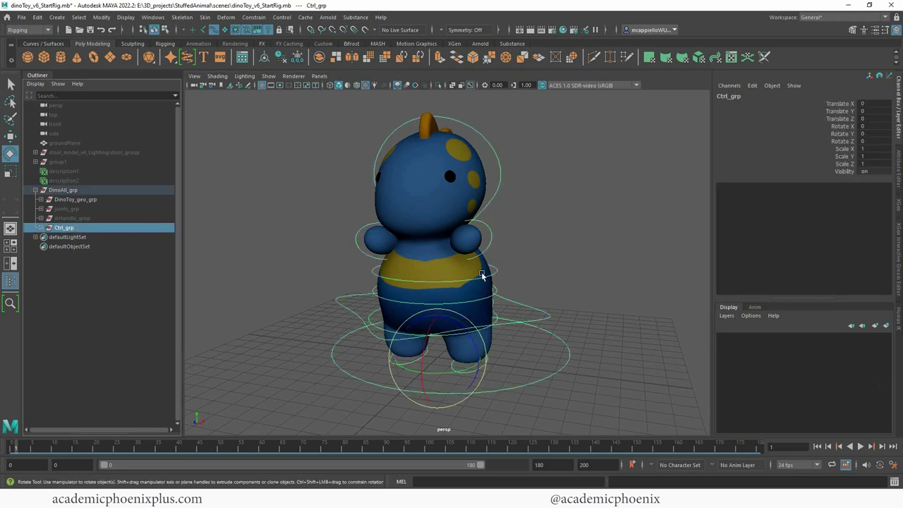
click(885, 325)
double_click(767, 338)
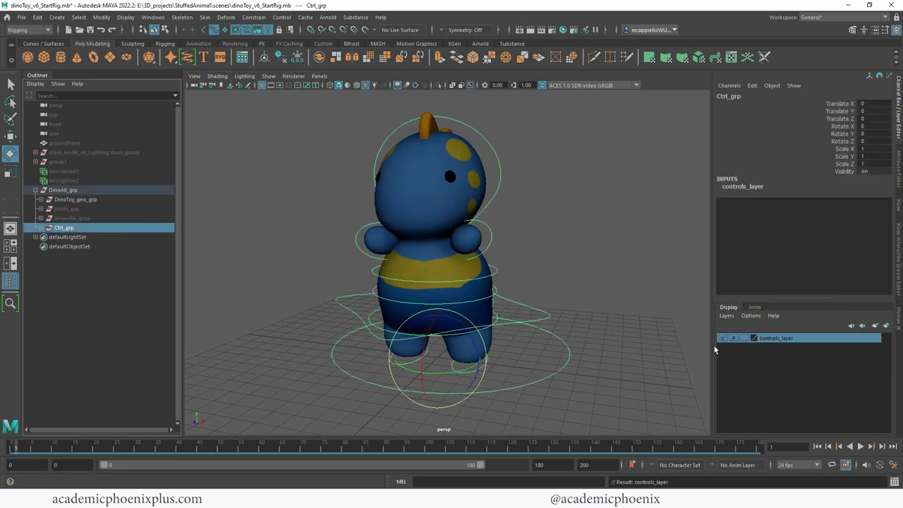
click(707, 338)
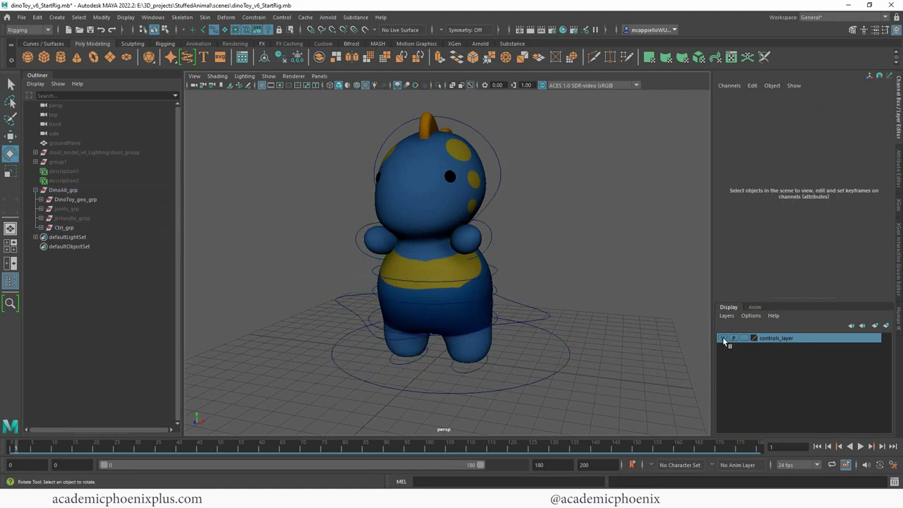
click(723, 338)
click(721, 338)
Put DinoToy_geo_grp in a new display layer named DinoGeo_layer
click(94, 199)
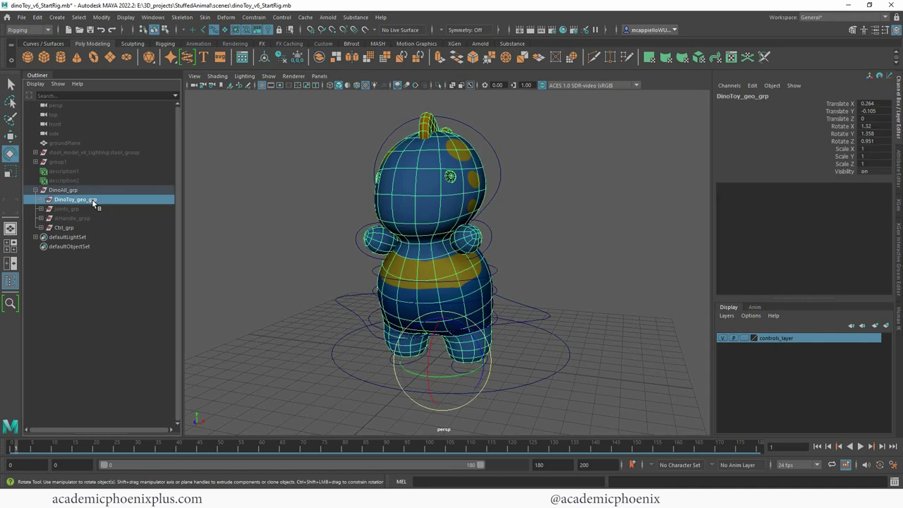
click(887, 326)
double_click(767, 338)
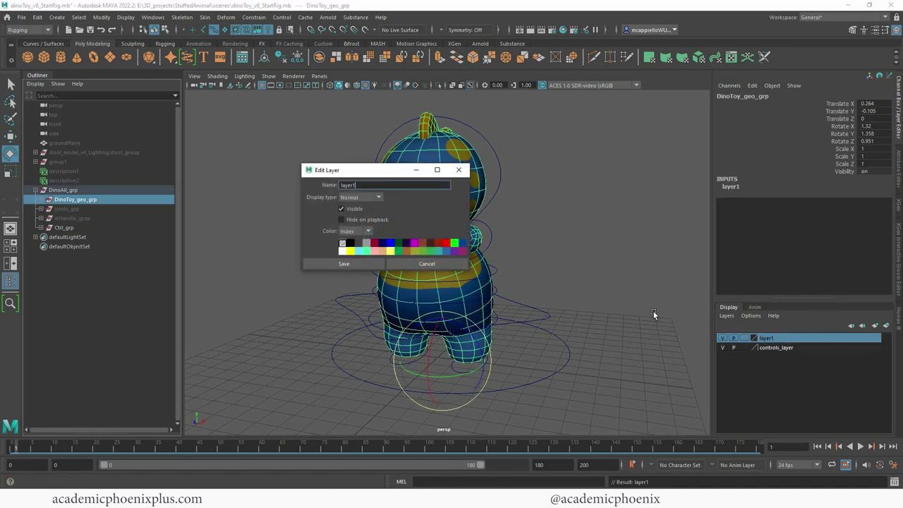
drag(361, 185, 275, 181)
key(Right)
key(BackSpace)
key(Home)
text(Dino Geo)
key(Left)
key(Left)
key(Left)
key(Left)
key(BackSpace)
click(326, 263)
click(297, 261)
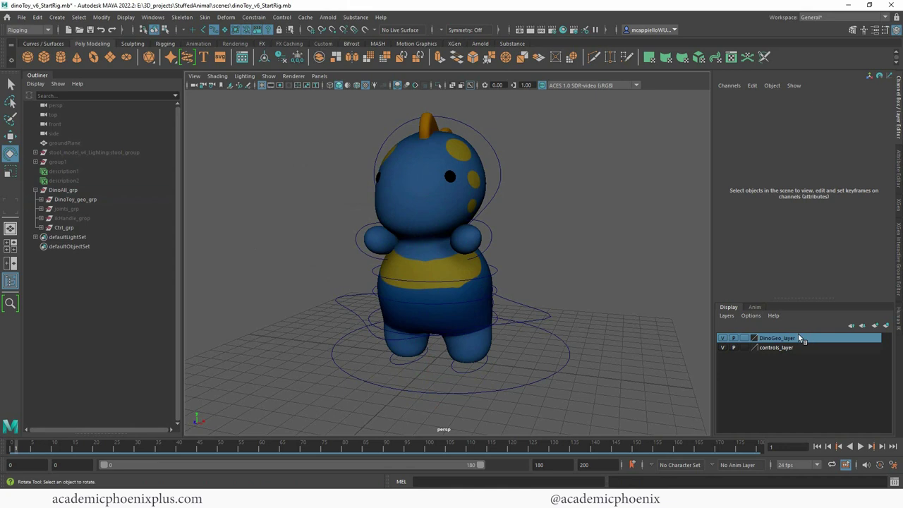
Set DinoGeo_layer to reference mode and test the lock by trying to select the toy's geometry
click(745, 339)
click(745, 339)
drag(338, 148, 541, 292)
click(601, 282)
Test the head control by rotating it in several directions, and undo all its rotations
drag(434, 192, 457, 203)
drag(493, 187, 520, 194)
mouse_move(440, 234)
mouse_down()
mouse_move(490, 234)
mouse_move(443, 216)
mouse_up()
key(ctrl+z)
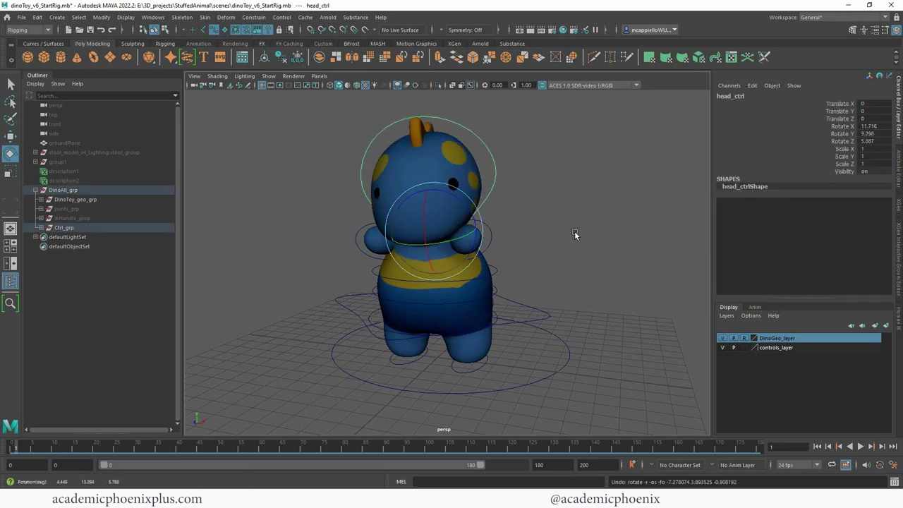
click(579, 239)
key(ctrl+z)
key(ctrl+z)
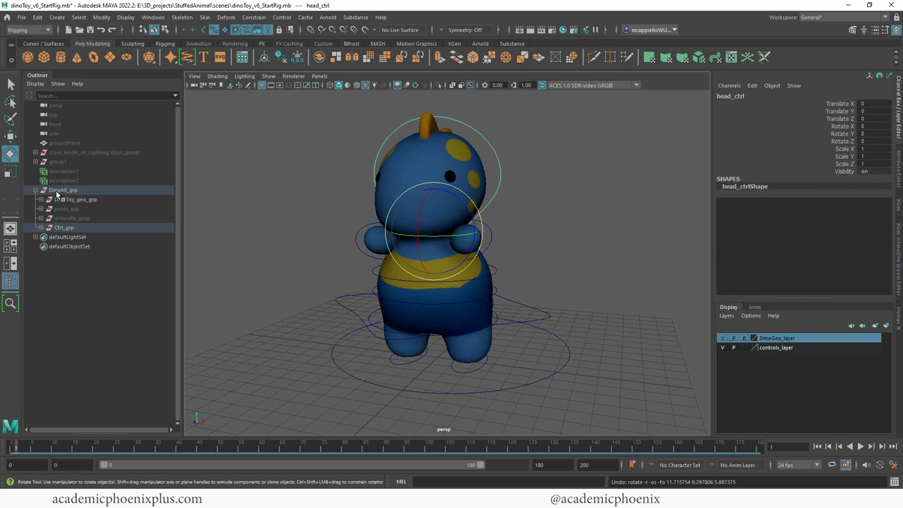
Lock and hide all translate, rotate, scale and visibility channels of DinoAll_grp, and reselect the group to check it
click(61, 192)
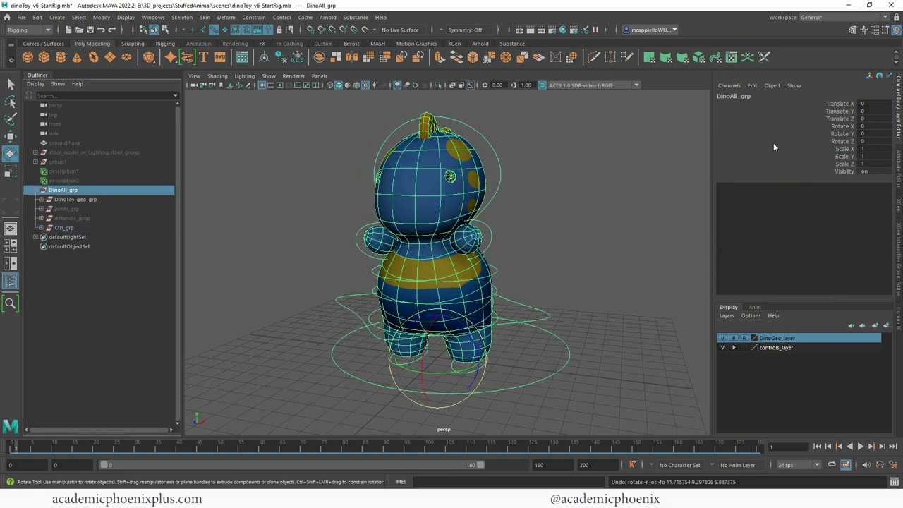
drag(837, 106, 840, 175)
right_click(841, 154)
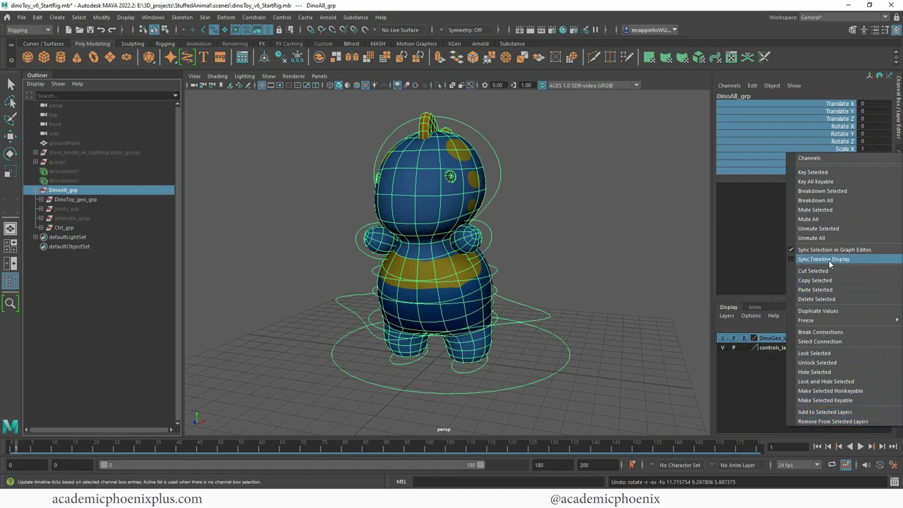
click(881, 381)
click(538, 229)
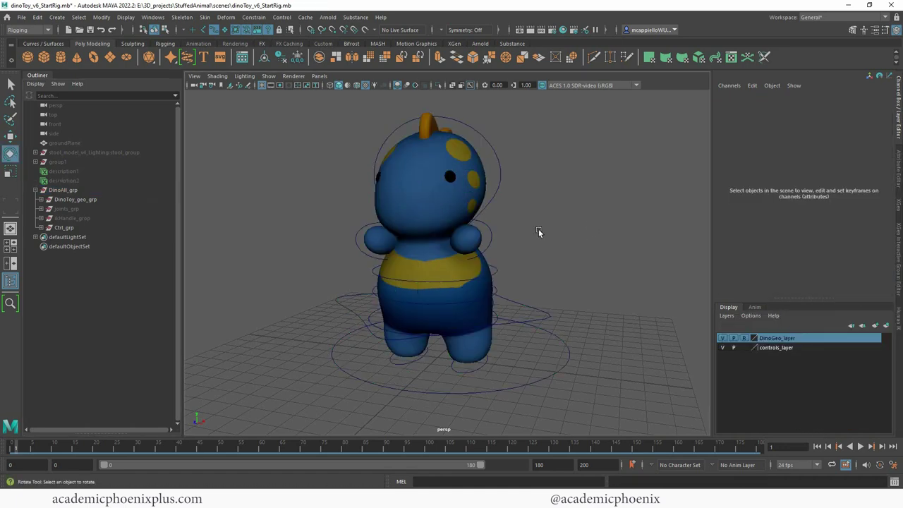
click(73, 192)
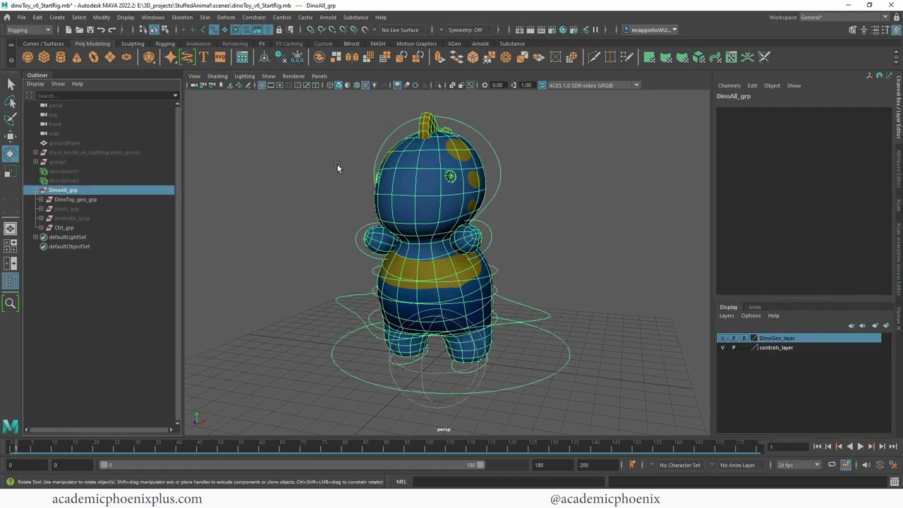
Group the geometry, joints, IK handle and control groups inside DinoAll_grp under a new group named DONOTOUCH
click(106, 199)
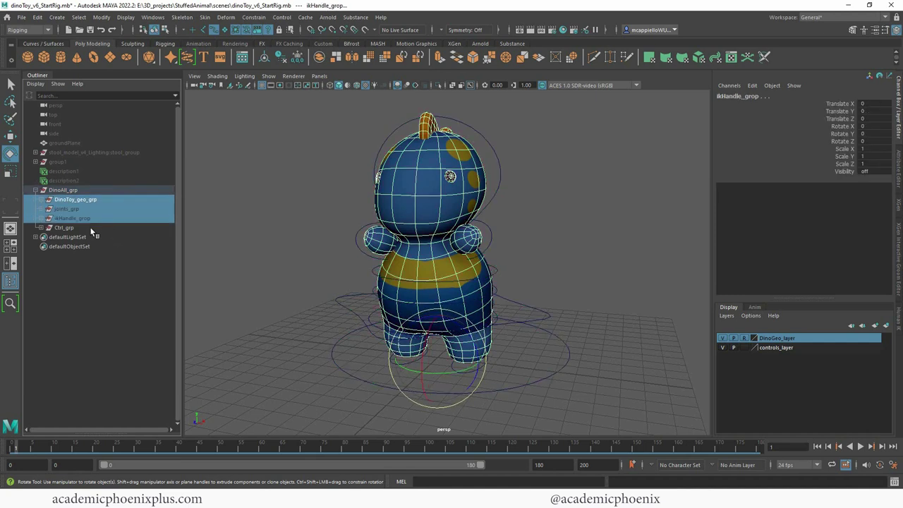
shift+click(90, 227)
key(ctrl+g)
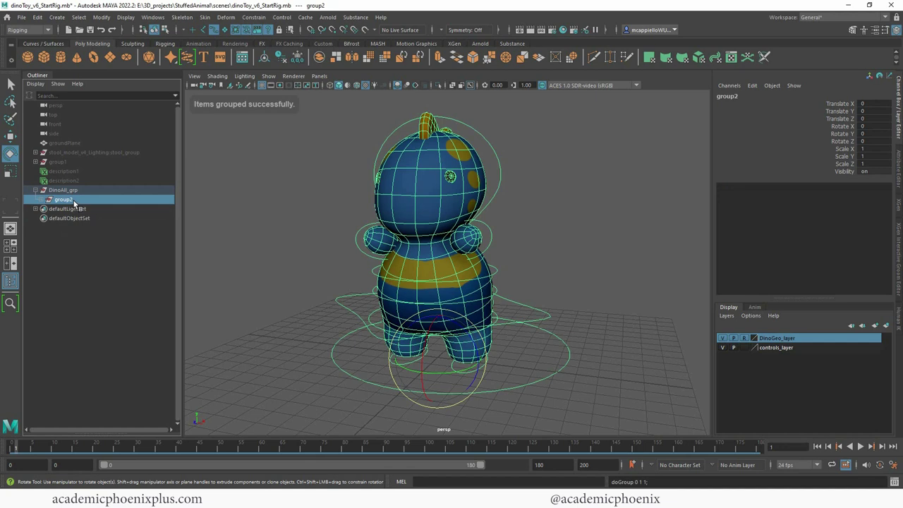
double_click(74, 201)
text(DONOTOT)
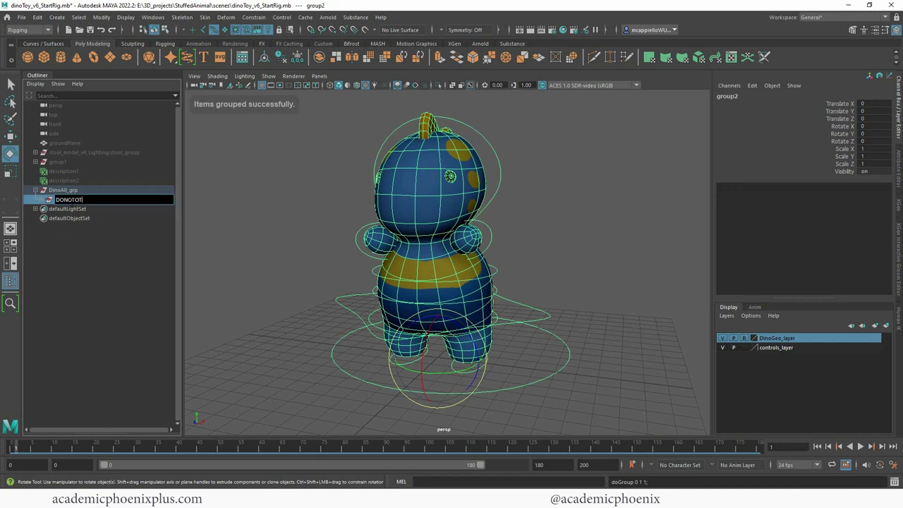
key(BackSpace)
text(UCH)
key(Return)
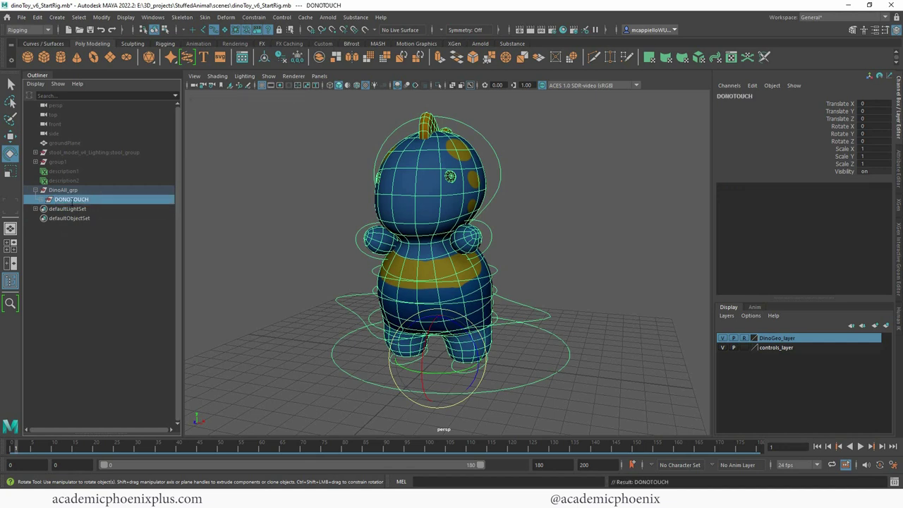
Lock and hide all translate, rotate, scale and visibility channels of the DONOTOUCH group
drag(843, 104, 835, 172)
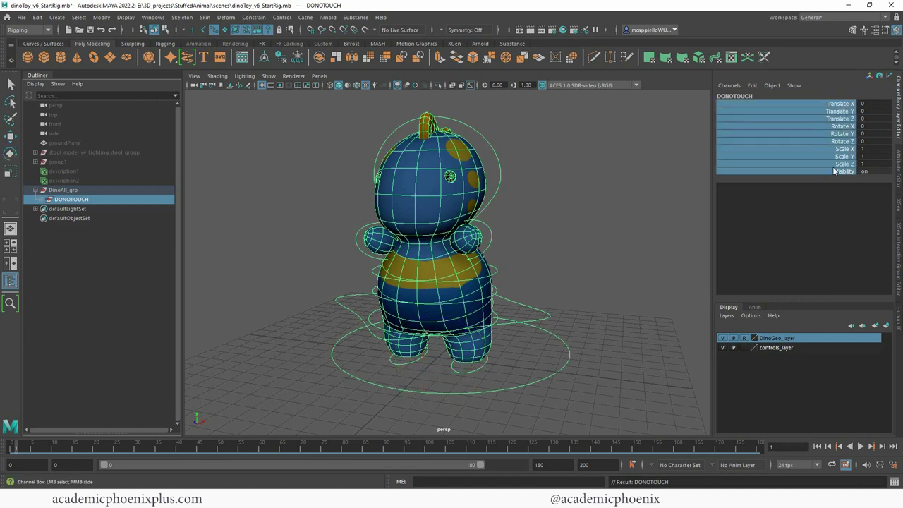
right_click(783, 158)
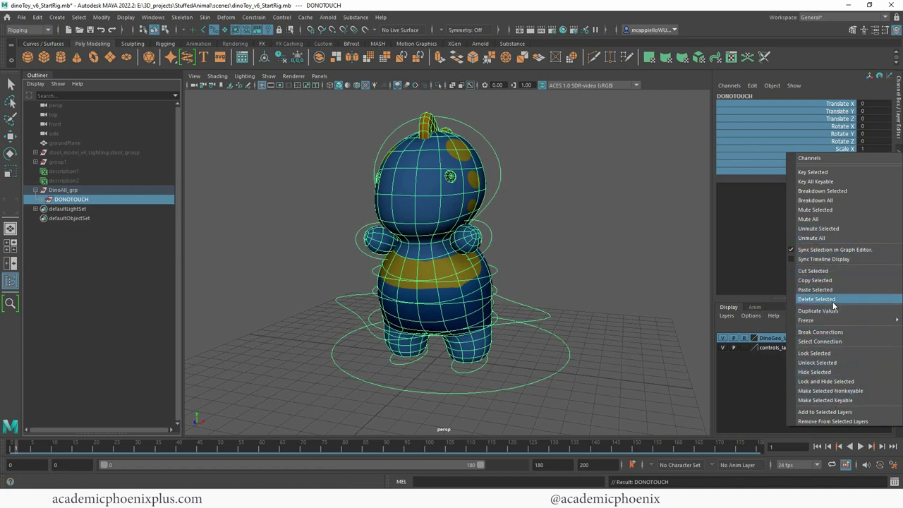
click(827, 382)
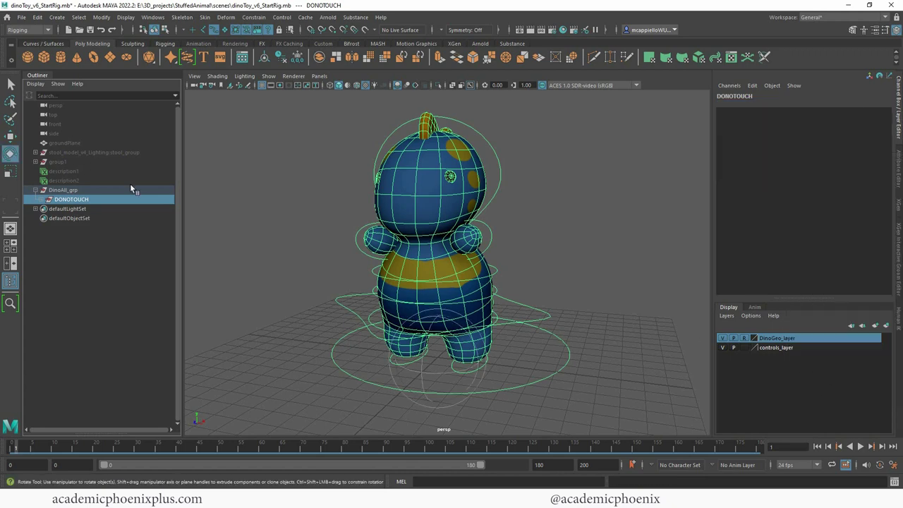
click(242, 172)
Lock and hide the scale and visibility channels on the head, arm, upper spine, root and leg controls together
alt+drag(440, 168, 497, 174)
alt+drag(284, 148, 317, 152)
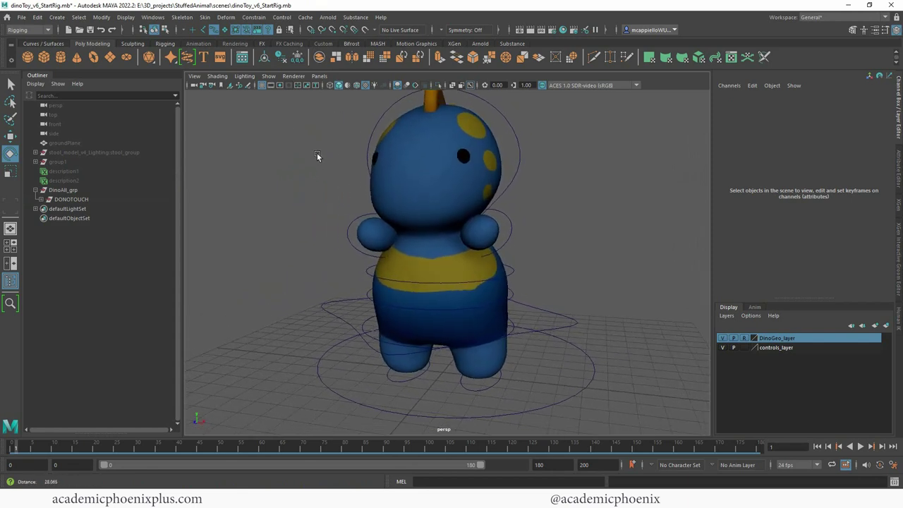
click(493, 175)
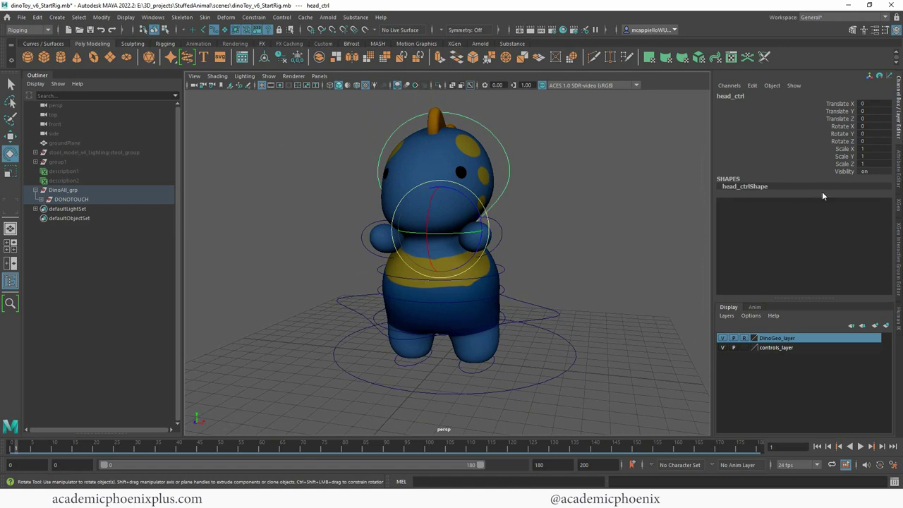
click(509, 229)
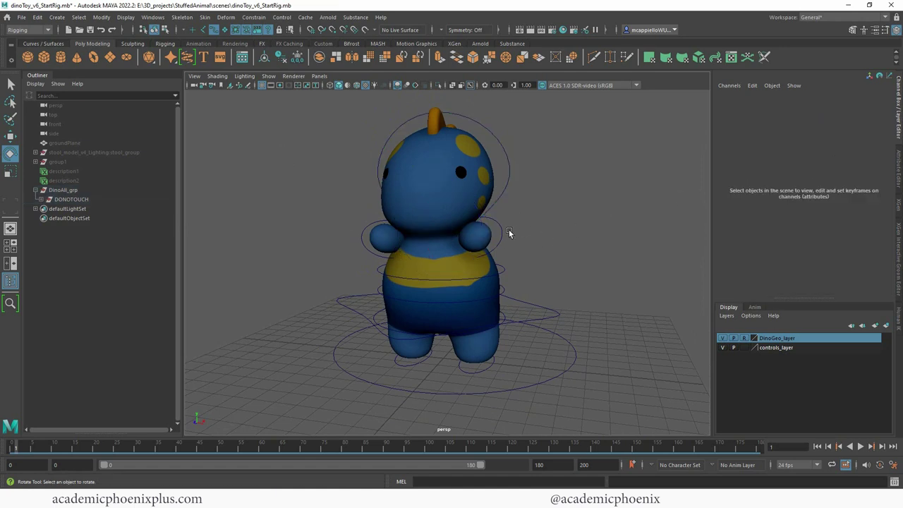
click(503, 185)
click(364, 224)
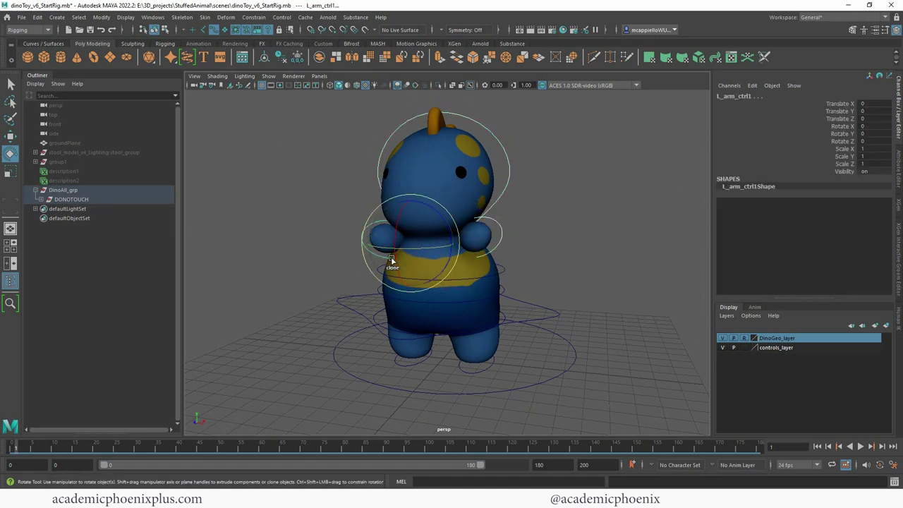
click(504, 281)
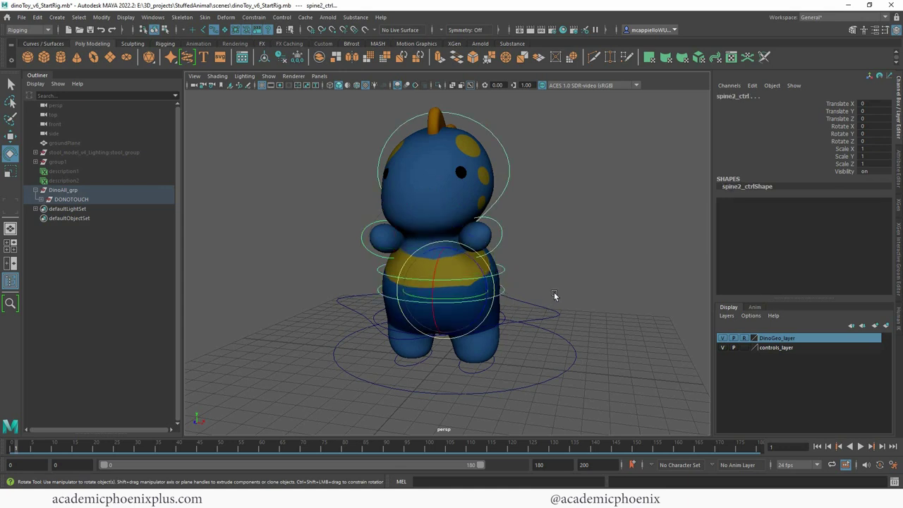
click(509, 319)
click(490, 364)
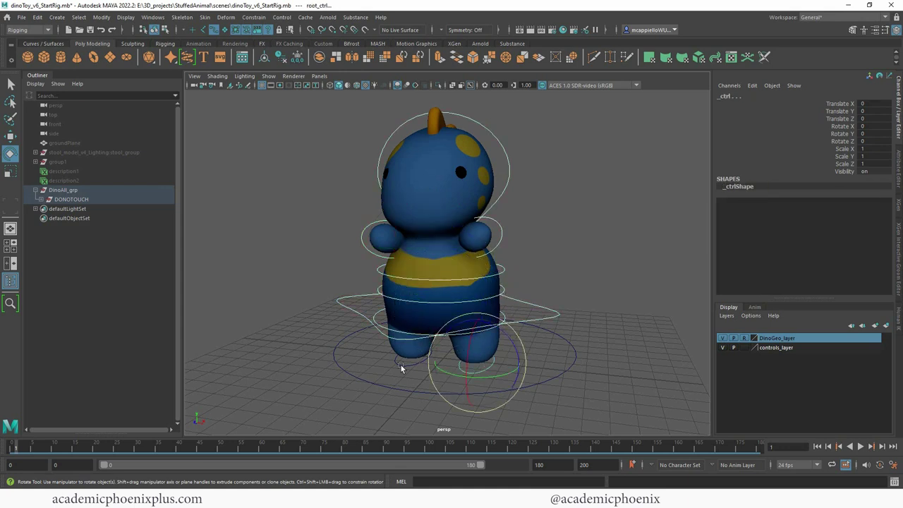
click(398, 365)
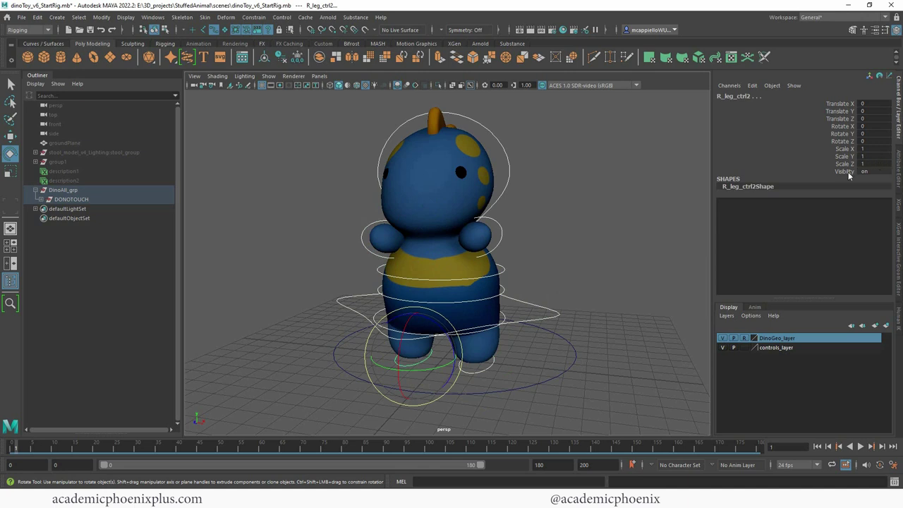
drag(846, 150, 841, 170)
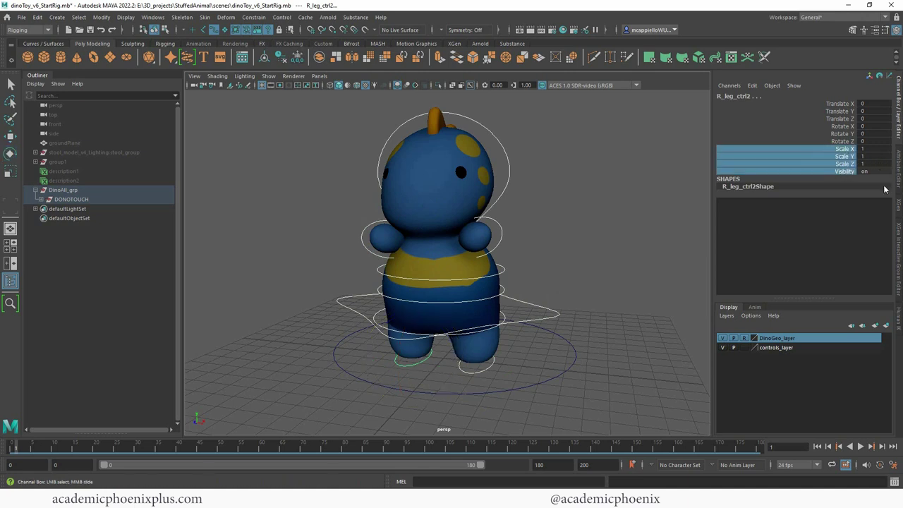
right_click(844, 170)
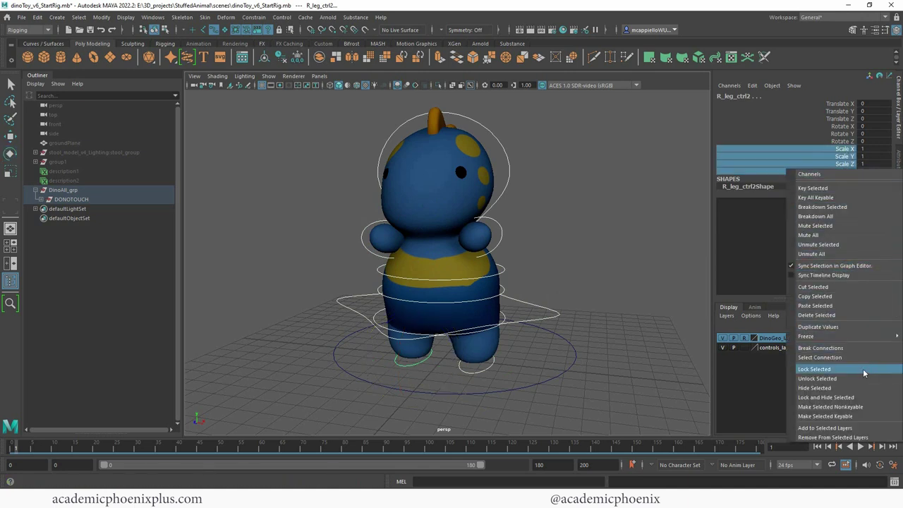
click(837, 399)
click(629, 249)
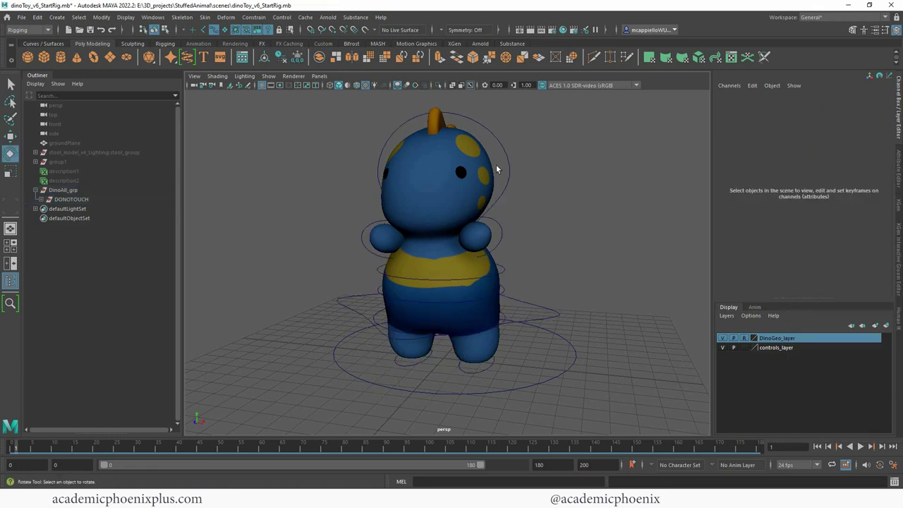
Check with the Scale tool whether the head, spine3 and spine2 controls can still be scaled
drag(531, 160, 531, 163)
key(r)
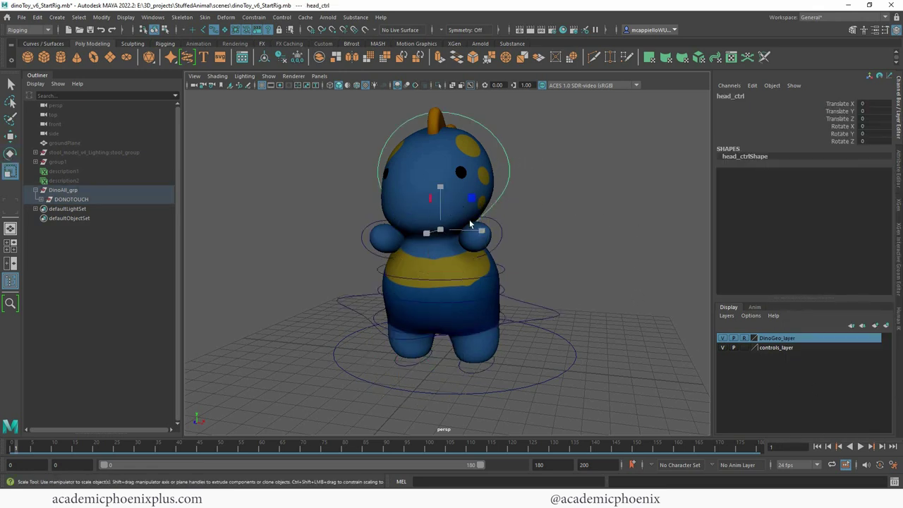
click(503, 272)
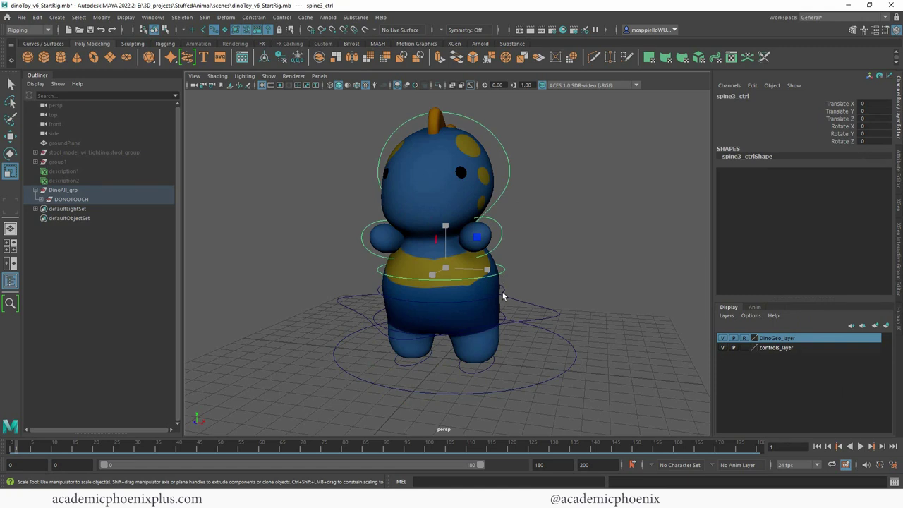
click(506, 296)
Lock and hide the scale and visibility channels on spine1_ctrl and Dino_Main_Ctrl
click(506, 318)
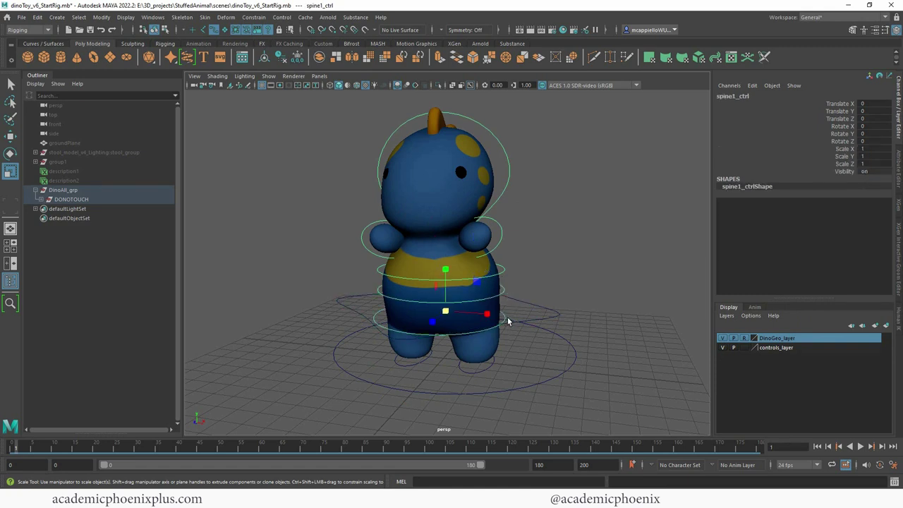
drag(845, 149, 842, 164)
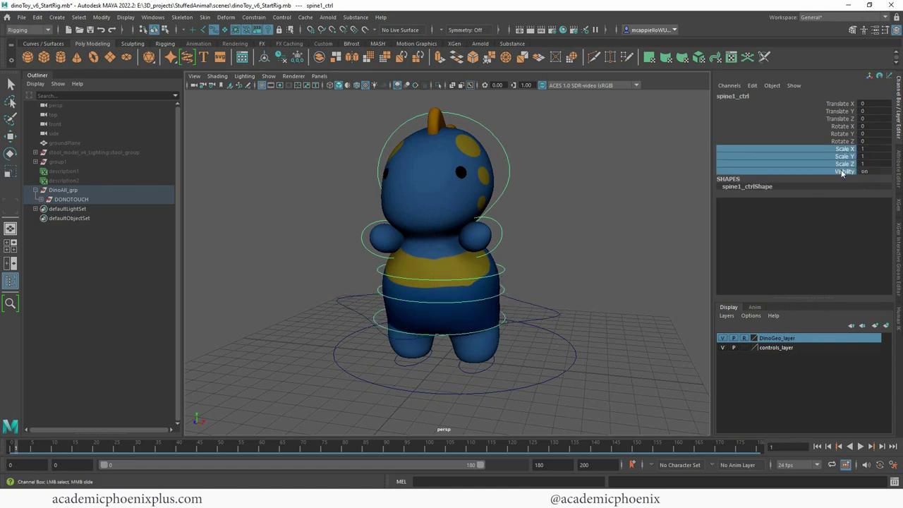
right_click(841, 167)
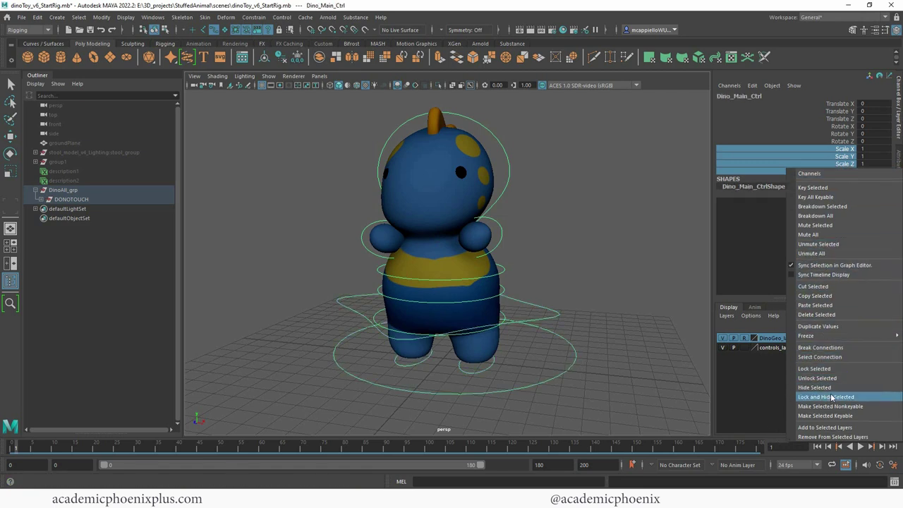
click(832, 398)
click(575, 350)
click(565, 370)
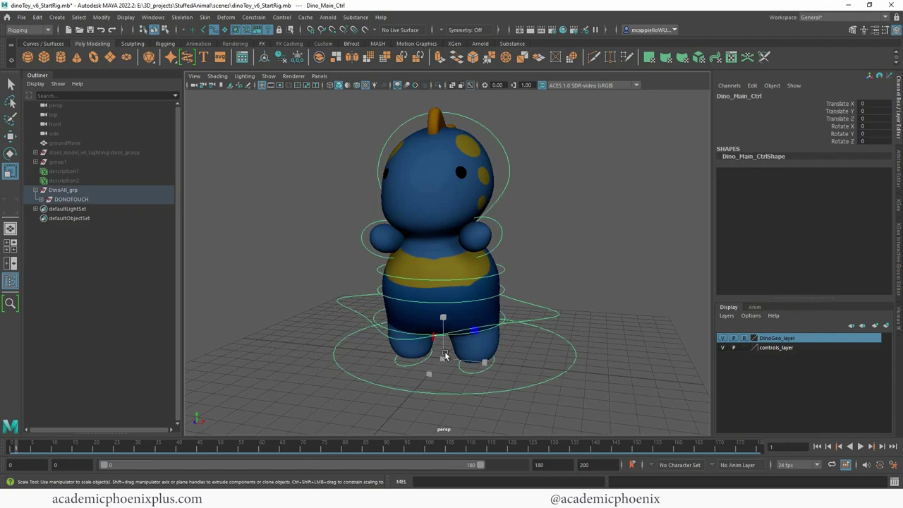
Review the available constraint types, including Scale, and reselect Dino_Main_Ctrl to inspect its channels
click(559, 243)
alt+drag(559, 243, 411, 265)
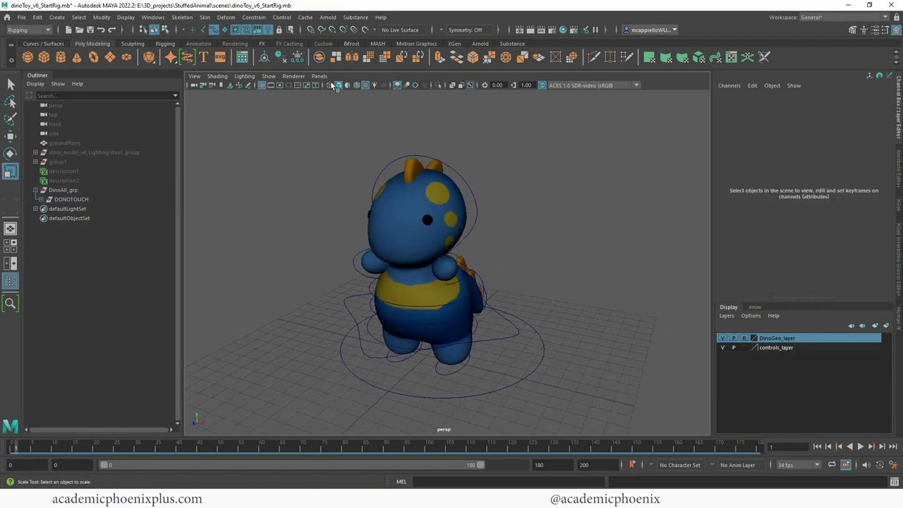
click(254, 17)
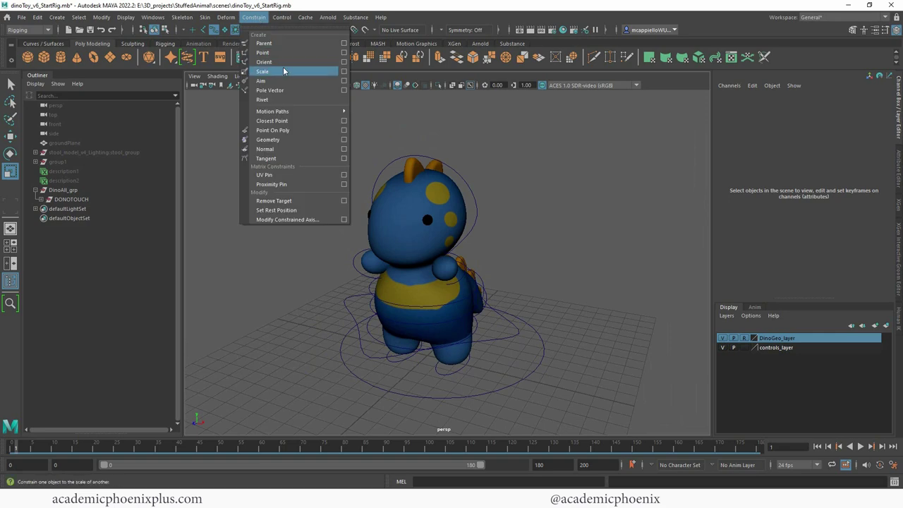
click(313, 317)
click(370, 397)
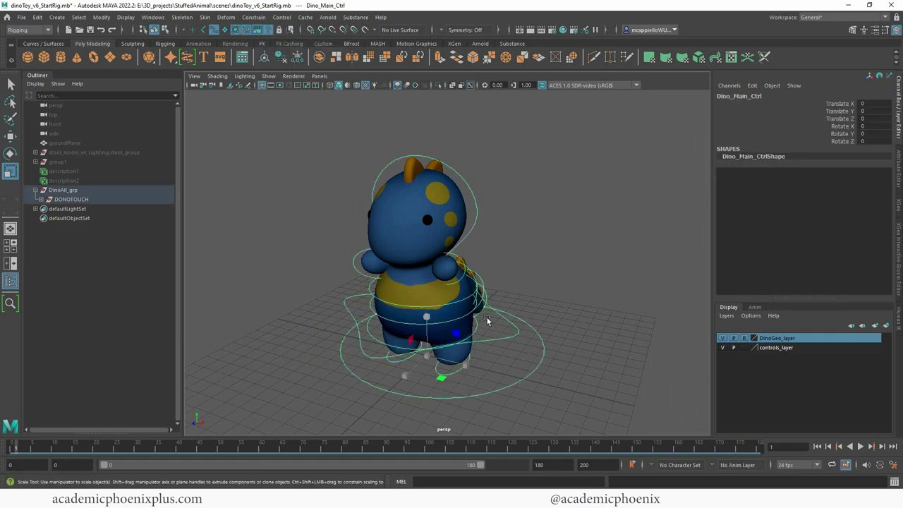
Try rotating a control on the dino's upper body to test the rig, and undo the rotation
click(509, 293)
alt+drag(510, 293, 499, 292)
alt+right_drag(499, 292, 534, 257)
alt+drag(534, 257, 511, 277)
click(454, 224)
key(e)
drag(451, 225, 529, 244)
key(ctrl+z)
Try moving root_ctrl to test how the body follows, and undo the move
alt+drag(492, 271, 522, 278)
click(466, 289)
drag(466, 290, 378, 312)
click(303, 314)
key(w)
key(ctrl+z)
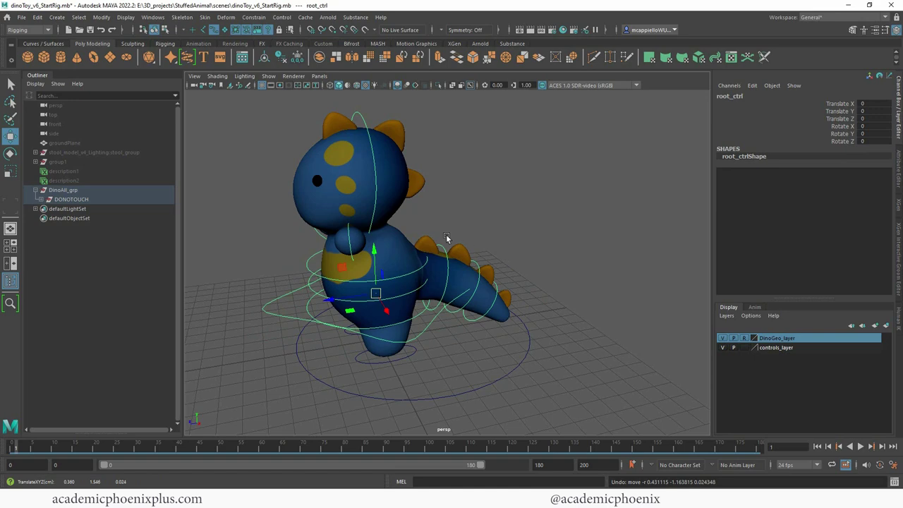
Enable drawing overrides on root_ctrl's shape and set its index colour to magenta
alt+drag(446, 236, 570, 212)
click(571, 213)
click(507, 319)
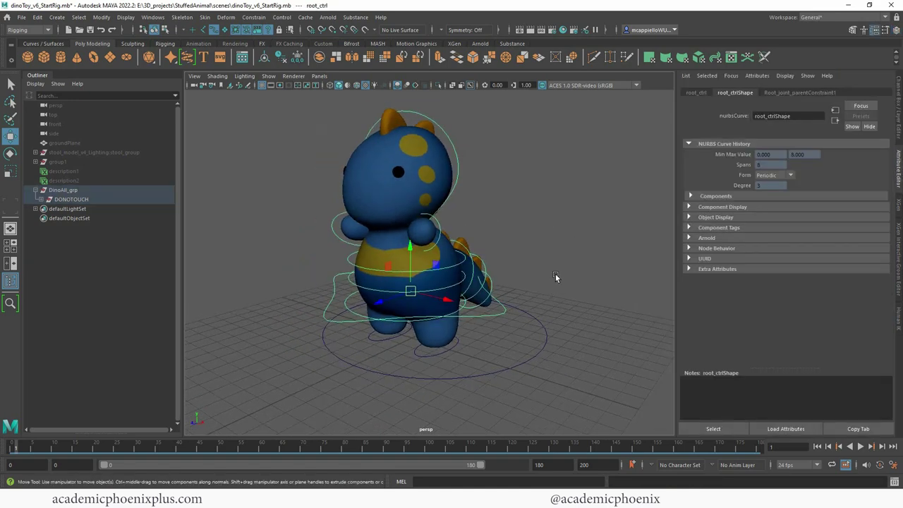
click(716, 217)
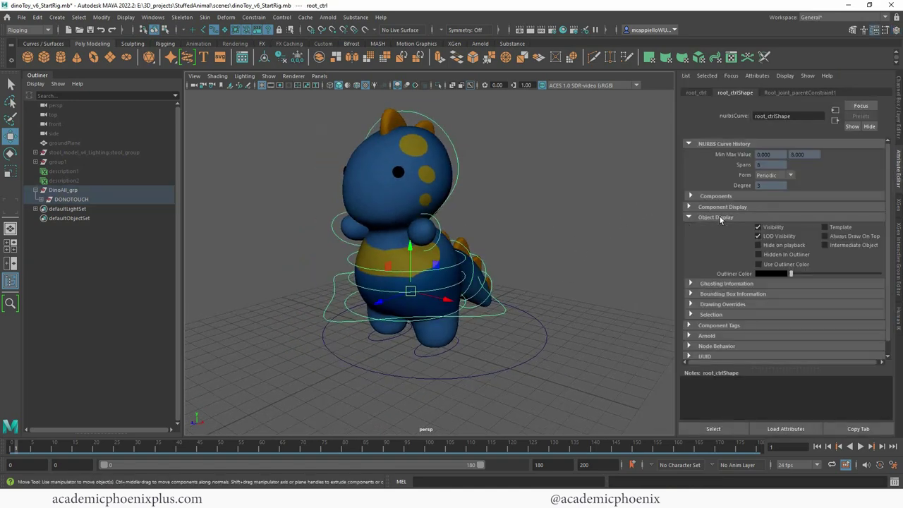
click(727, 304)
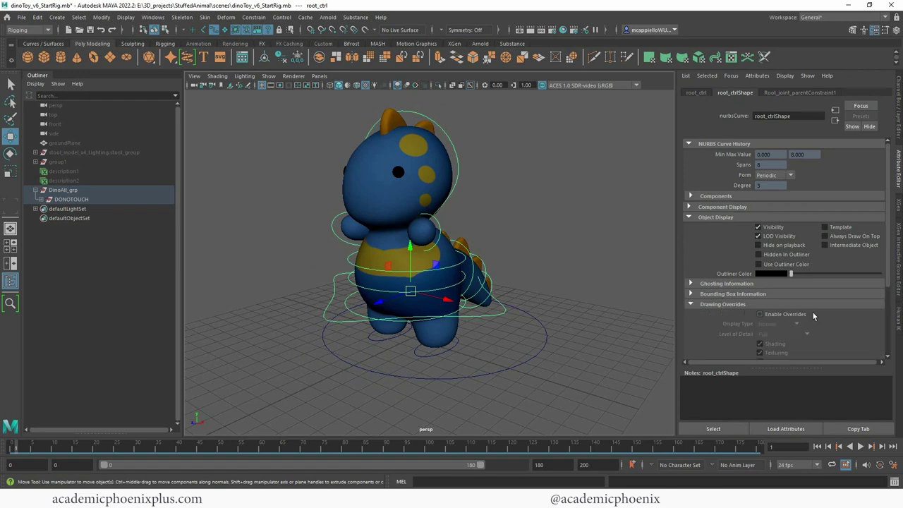
scroll(857, 338, down, 3)
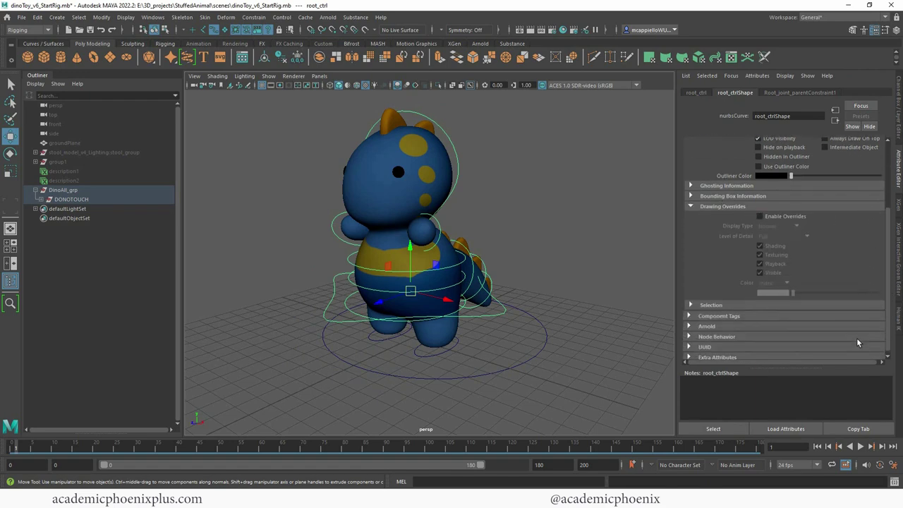
click(797, 213)
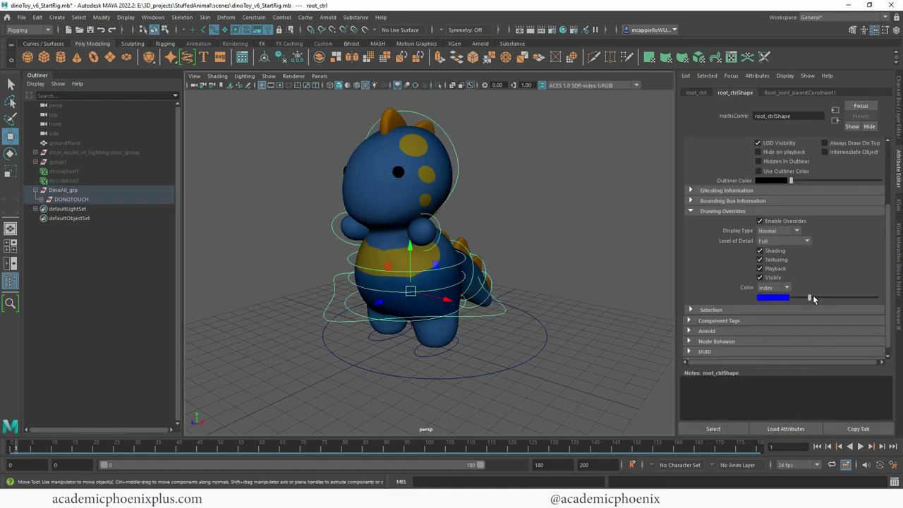
drag(813, 300, 818, 300)
click(552, 312)
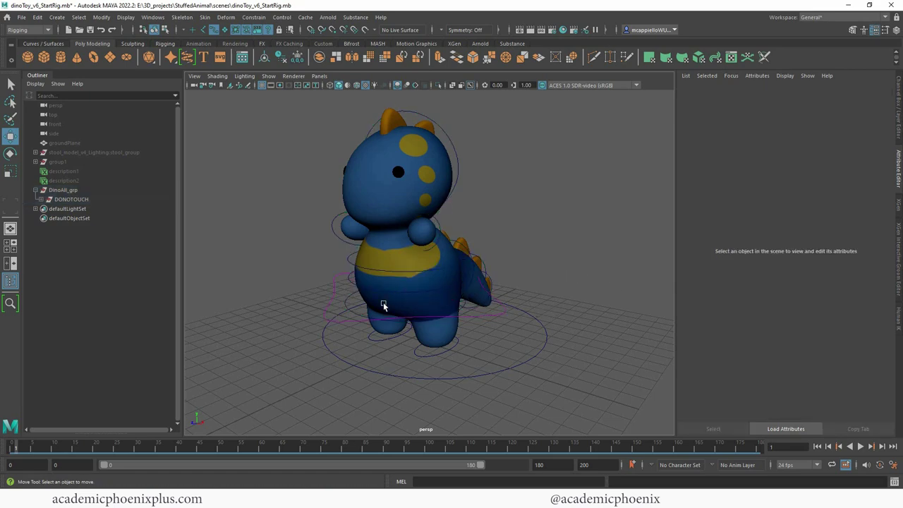
With all three spine controls selected, enable drawing overrides on spine1_ctrl's shape and set its index colour to yellow
click(351, 296)
click(351, 281)
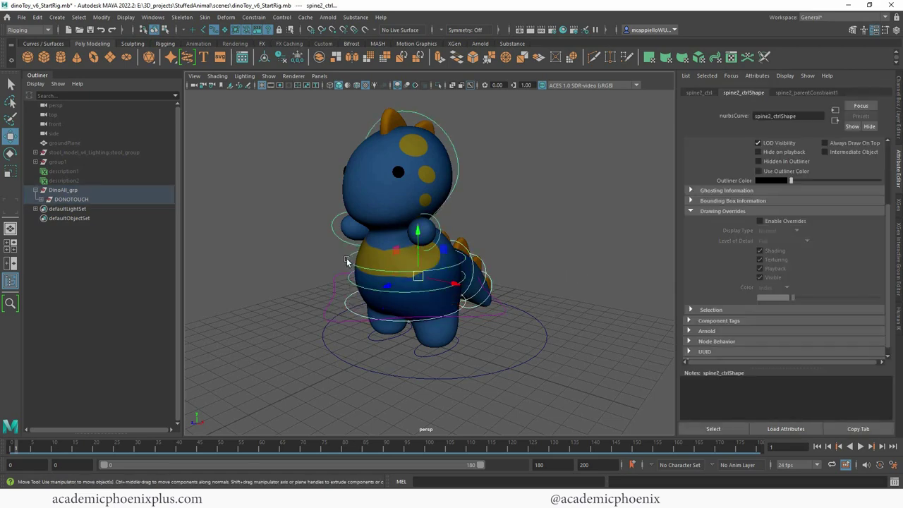
click(347, 262)
shift+click(351, 282)
shift+click(350, 300)
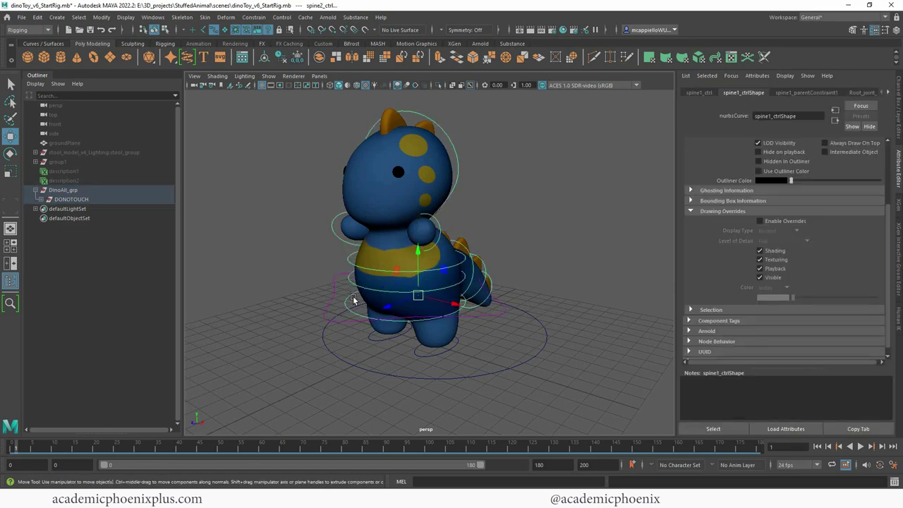
click(760, 221)
drag(783, 299, 837, 301)
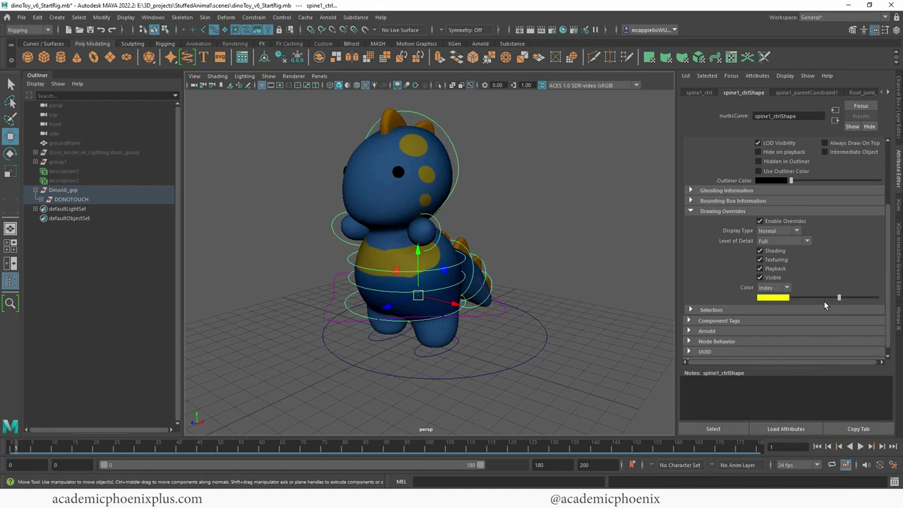
click(580, 263)
Enable drawing overrides on spine2_ctrl and spine3_ctrl individually and set each index colour to yellow
alt+drag(496, 261, 498, 257)
click(371, 285)
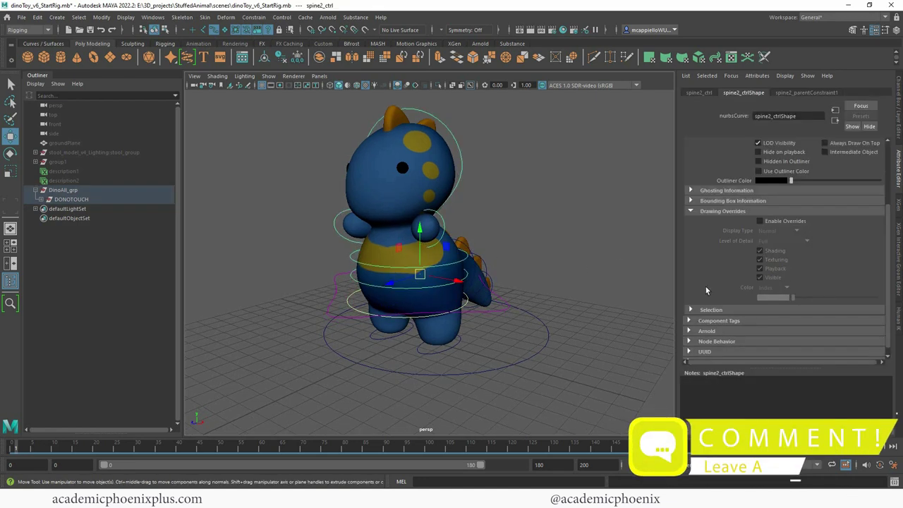
click(792, 221)
drag(794, 298, 839, 301)
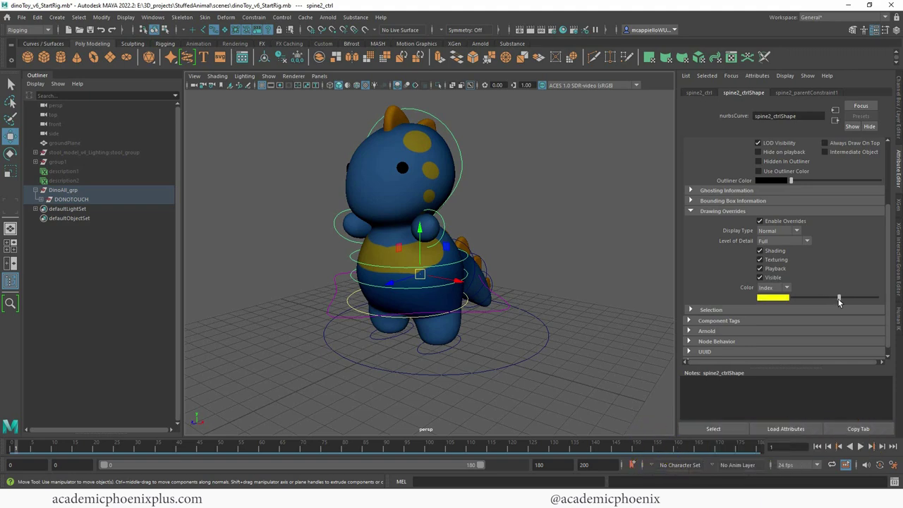
click(442, 234)
click(463, 255)
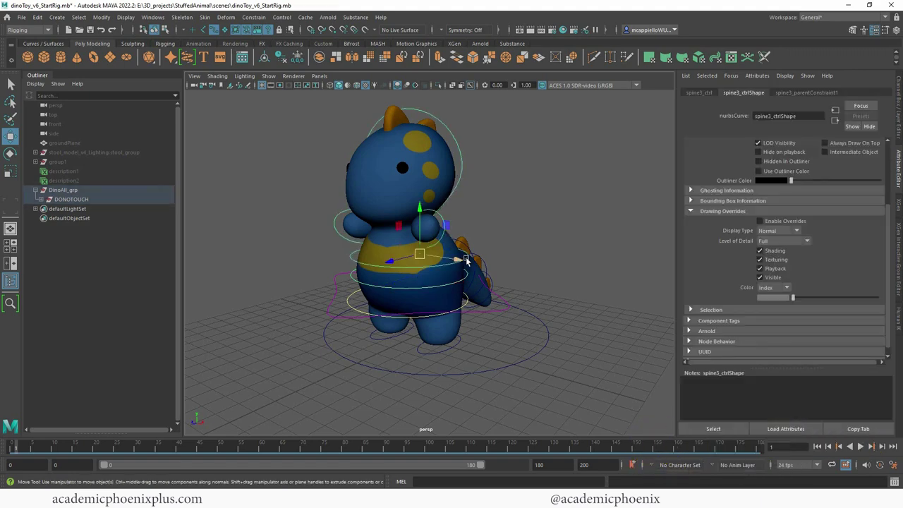
click(783, 220)
drag(810, 297, 839, 300)
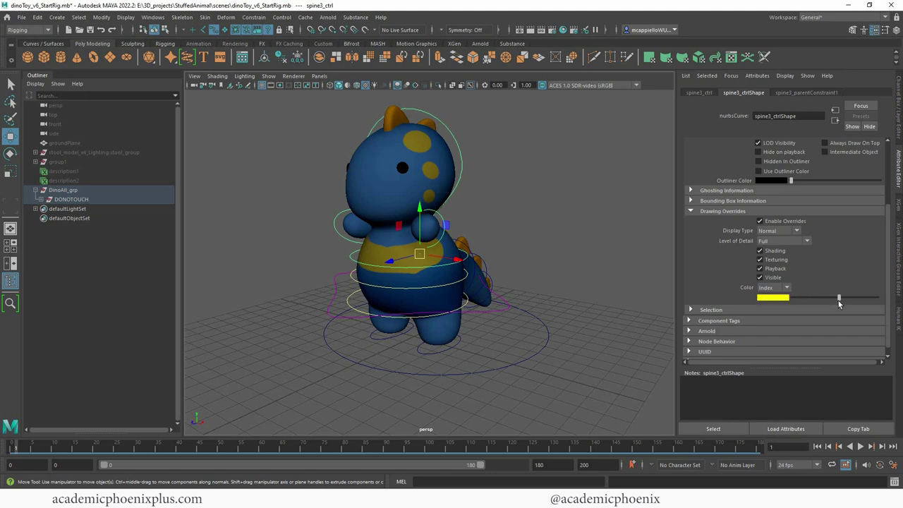
click(496, 258)
Enable drawing overrides on head_ctrl's shape and set its index colour to magenta
alt+drag(505, 219, 534, 226)
click(488, 182)
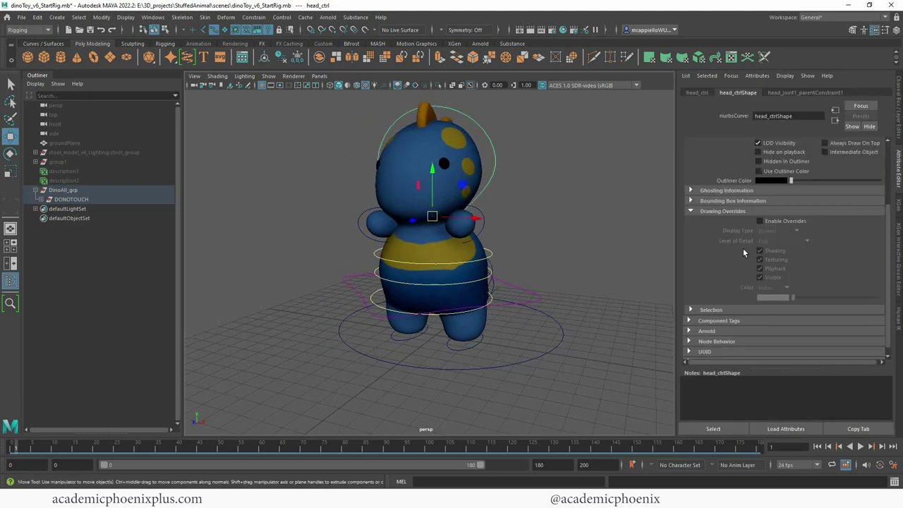
mouse_move(799, 298)
mouse_down()
mouse_move(816, 298)
mouse_move(799, 294)
mouse_up()
click(601, 254)
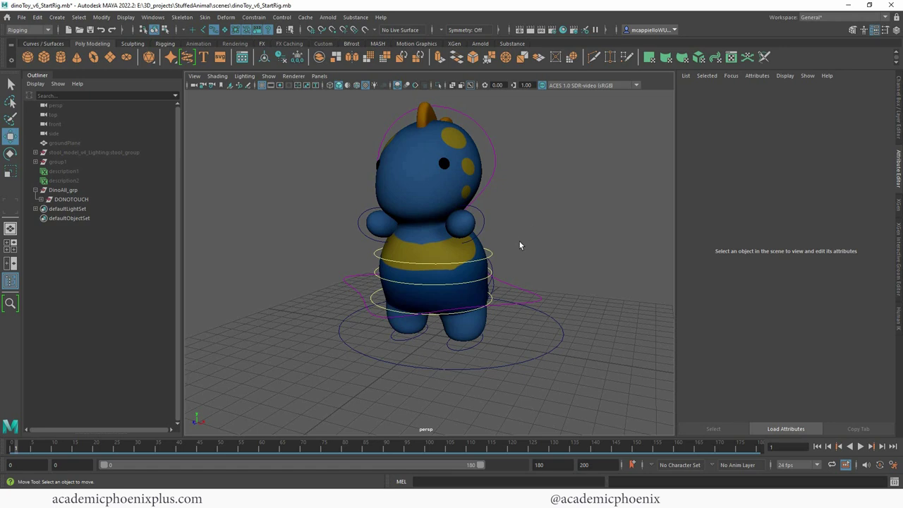
Enable drawing overrides on tail1_ctrl at the tail's base and set its index colour to orange-brown
alt+drag(559, 240, 518, 233)
alt+right_drag(486, 209, 568, 221)
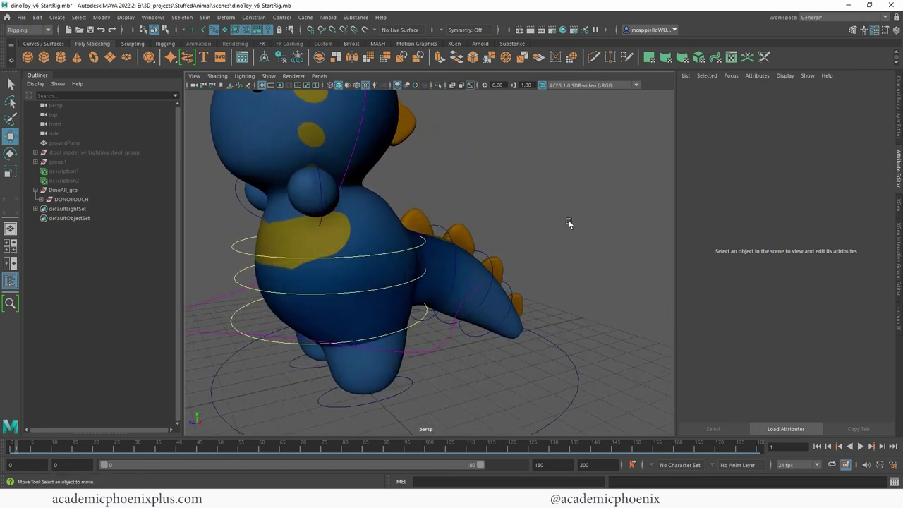
alt+drag(569, 221, 593, 224)
click(469, 233)
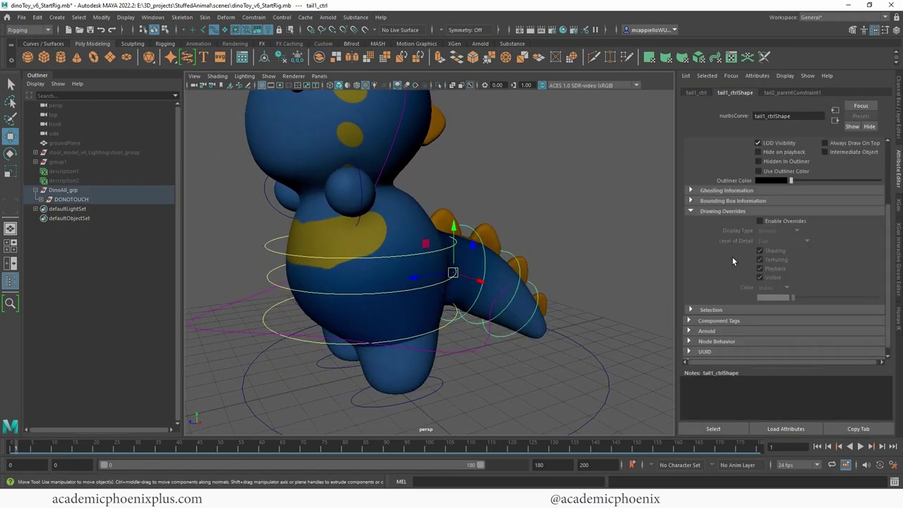
click(776, 222)
mouse_move(809, 298)
mouse_down()
mouse_move(878, 307)
mouse_move(858, 303)
mouse_up()
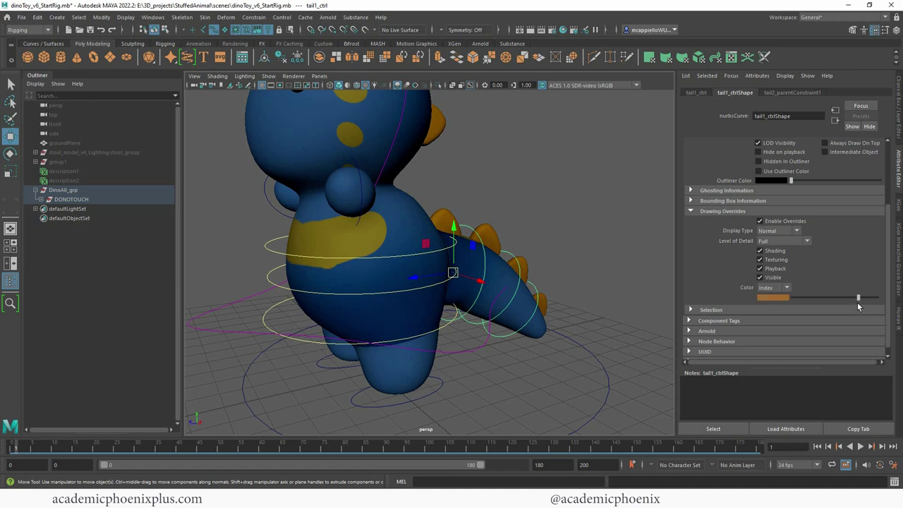
Give tail2_ctrl and the control nearest the tail tip the same orange-brown index colour through drawing overrides
click(537, 248)
click(515, 257)
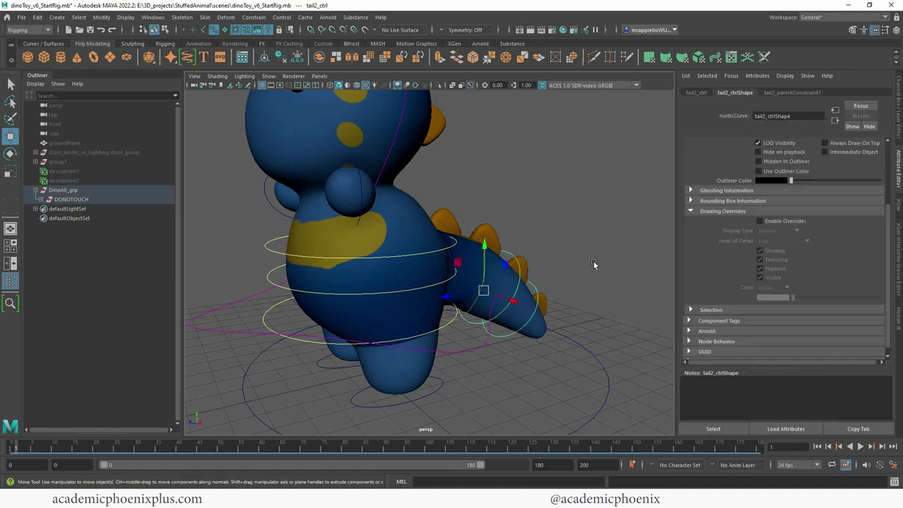
click(791, 221)
drag(834, 299, 856, 299)
click(565, 285)
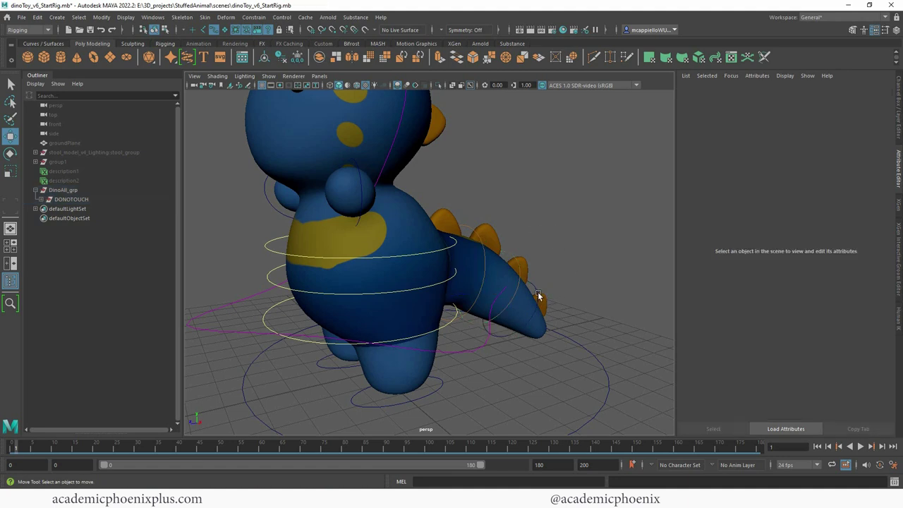
click(538, 297)
click(760, 221)
drag(795, 299, 856, 301)
click(655, 275)
Enable drawing overrides on the left leg control and L_arm_ctrl and set both index colours to blue
alt+drag(583, 232, 549, 212)
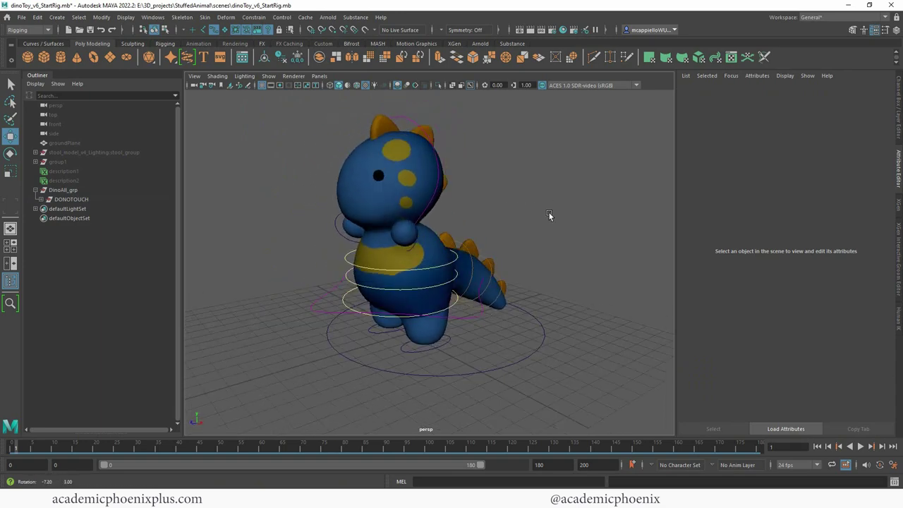
click(421, 350)
click(760, 221)
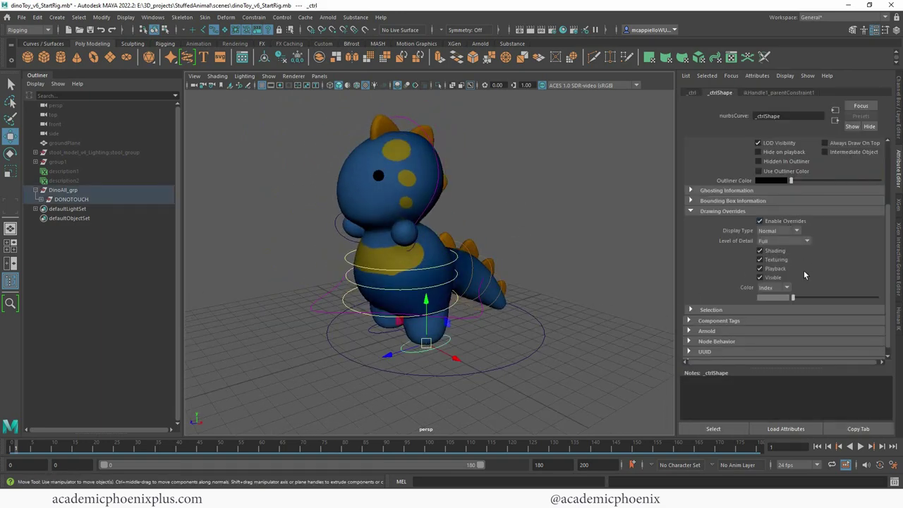
drag(801, 298, 809, 300)
click(414, 247)
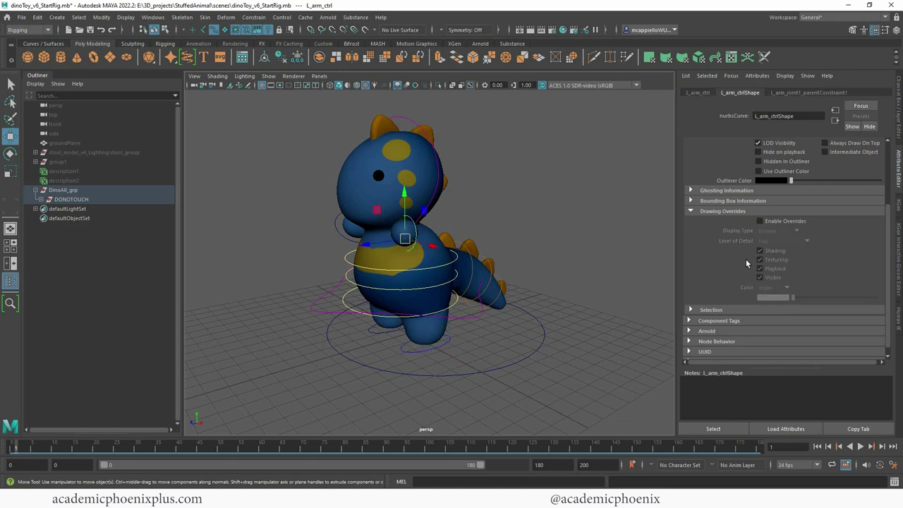
click(760, 220)
drag(803, 297, 809, 297)
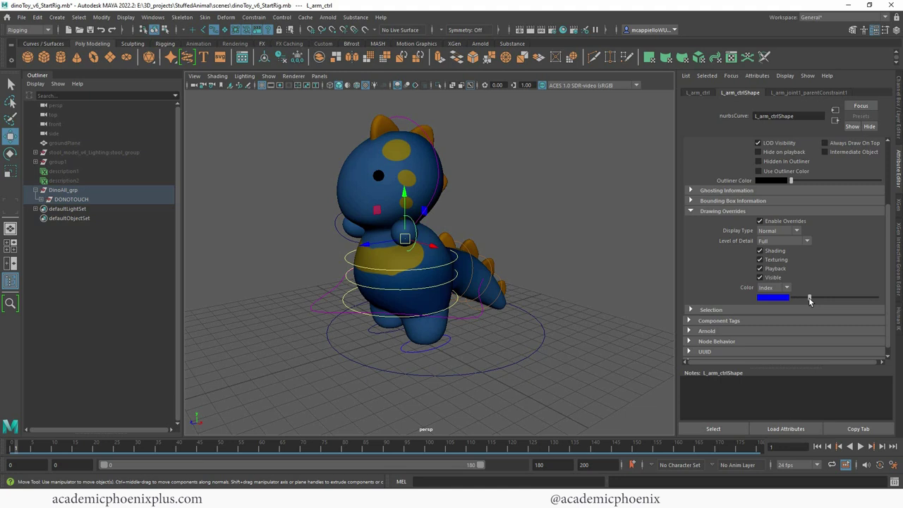
Enable drawing overrides on R_leg_ctrl2 and the right arm control and set both index colours to dark red
click(364, 332)
click(365, 333)
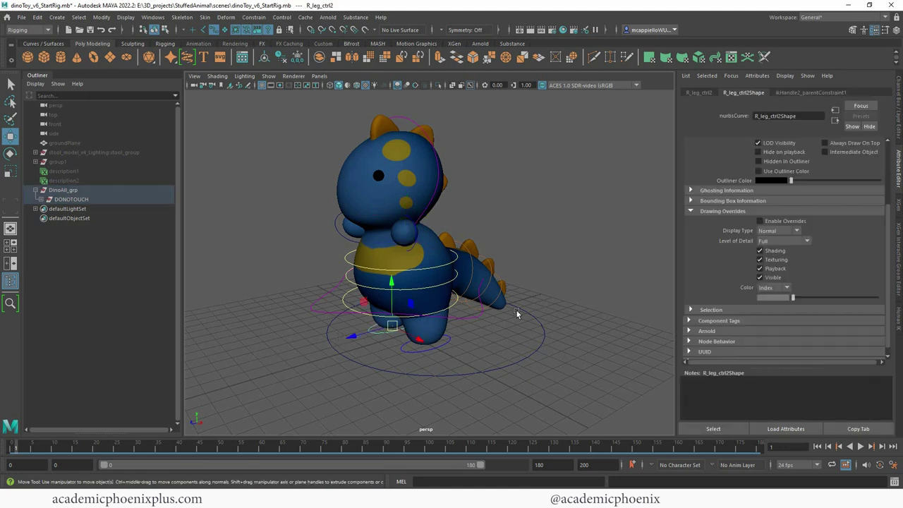
click(791, 221)
drag(806, 298, 803, 298)
click(337, 219)
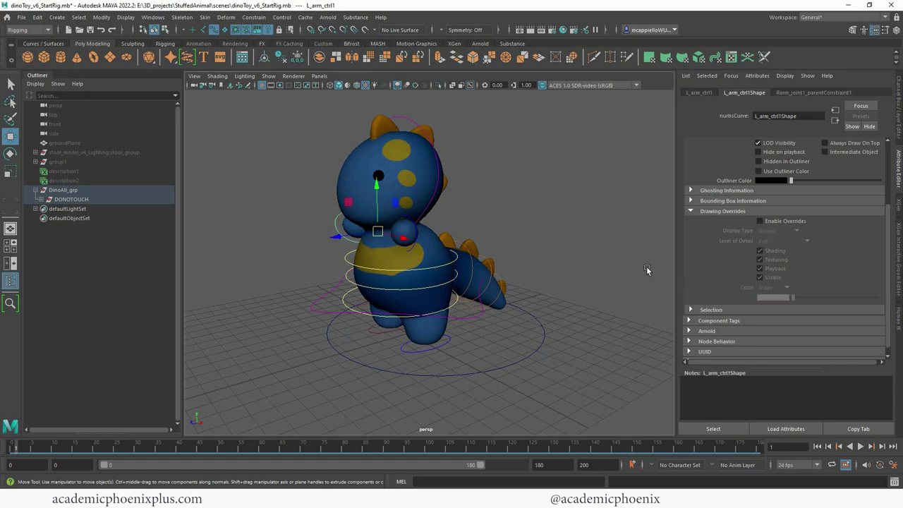
click(795, 222)
drag(793, 298, 803, 298)
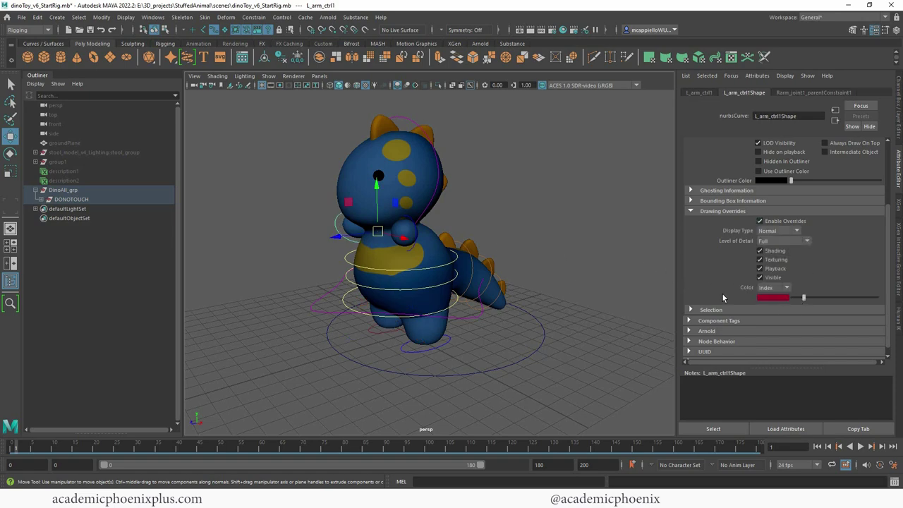
click(592, 278)
Try moving the right leg control to test it, undo the move and clear the selection
alt+drag(593, 279, 498, 360)
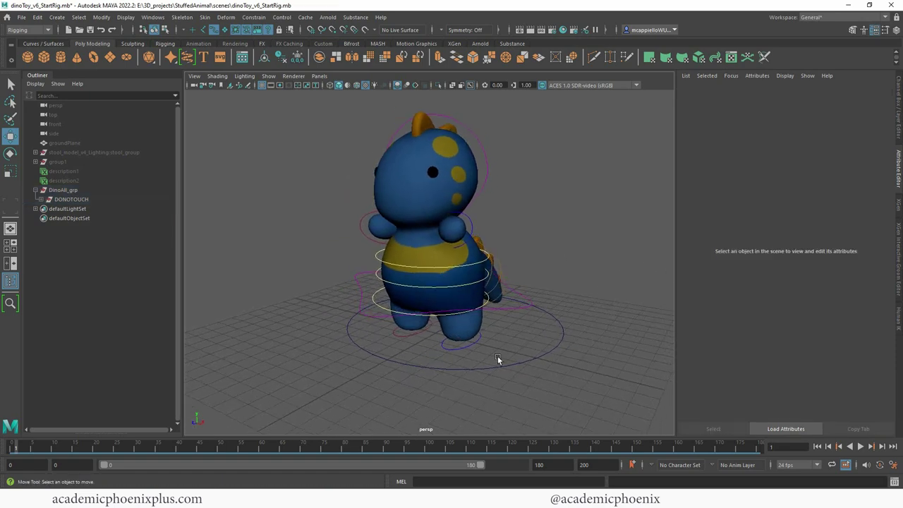
click(392, 334)
drag(433, 335, 494, 347)
key(ctrl+z)
click(633, 252)
Change head_ctrl's override index colour to yellow to match the spine controls
click(483, 175)
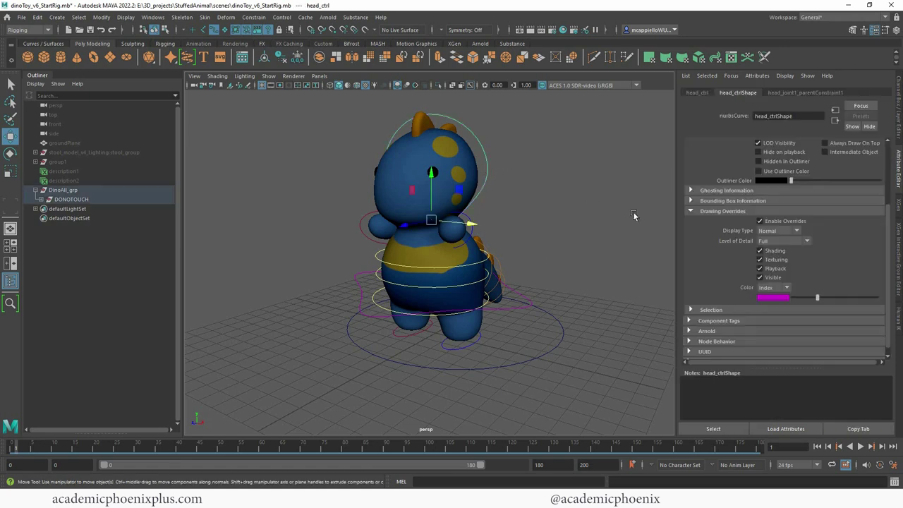
drag(815, 298, 841, 299)
click(557, 279)
Enable drawing overrides on Dino_Main_Ctrl's shape and set its index colour to light cyan
alt+drag(557, 279, 588, 257)
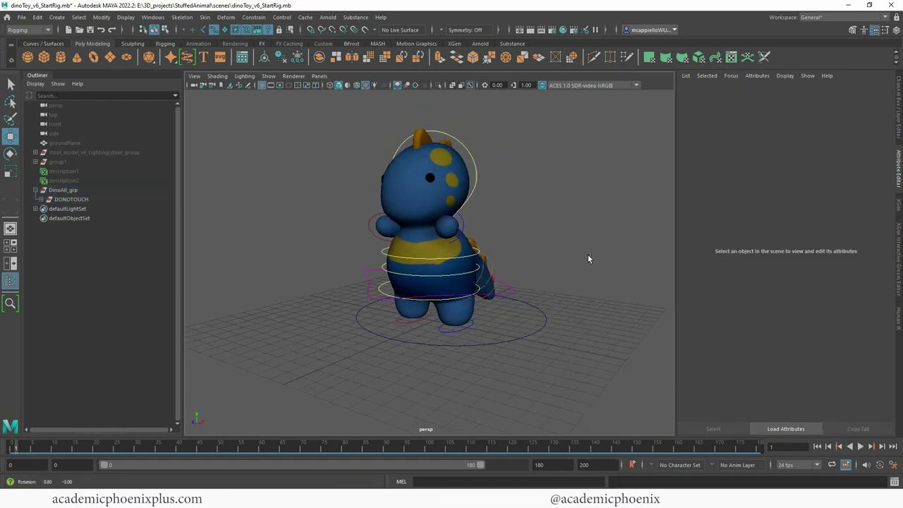
click(516, 340)
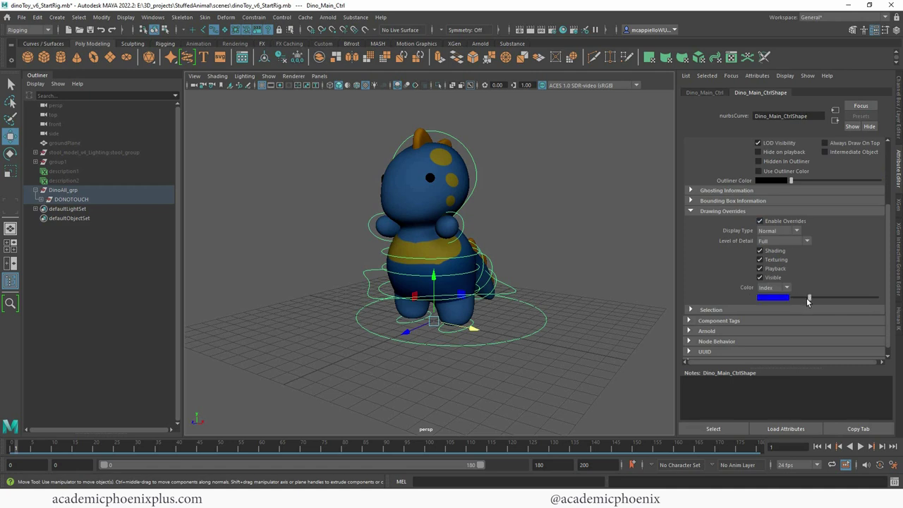
drag(808, 300, 840, 302)
click(593, 247)
Try moving root_ctrl with the coloured rig and undo the test moves
alt+drag(594, 246, 441, 281)
click(294, 295)
key(ctrl+z)
key(ctrl+z)
key(ctrl+z)
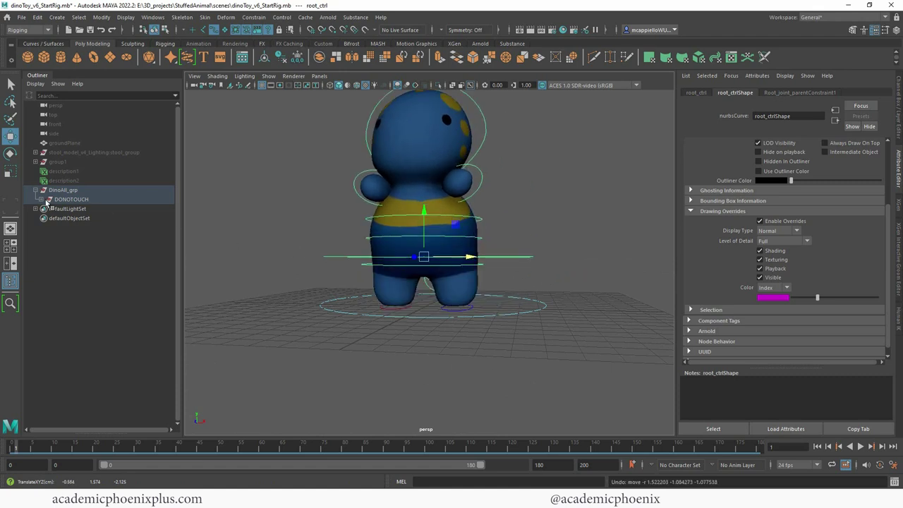
Collapse DinoAll_grp, clear the selection and inspect the coloured controls from several angles around the dino
click(36, 190)
click(267, 195)
alt+drag(519, 180, 446, 198)
alt+middle_drag(445, 198, 459, 244)
alt+drag(459, 244, 356, 240)
alt+middle_drag(356, 240, 397, 216)
alt+drag(397, 216, 466, 209)
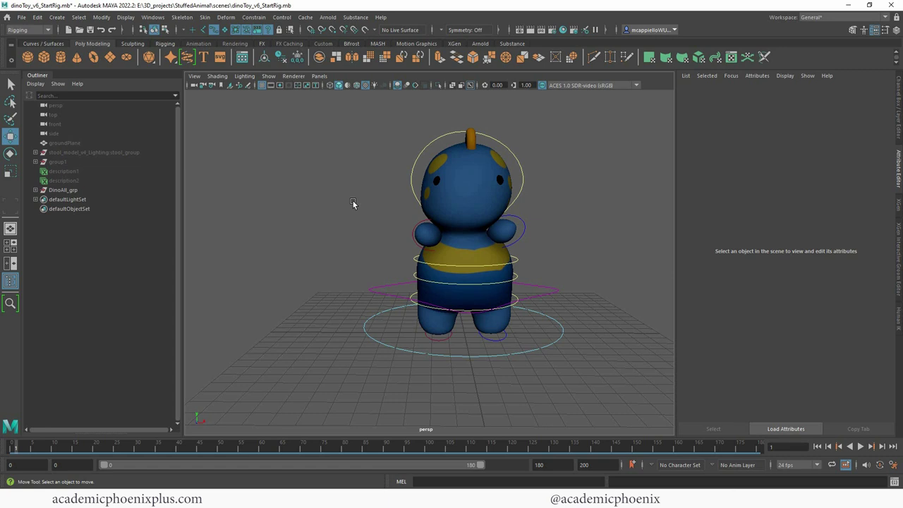
alt+drag(430, 206, 288, 195)
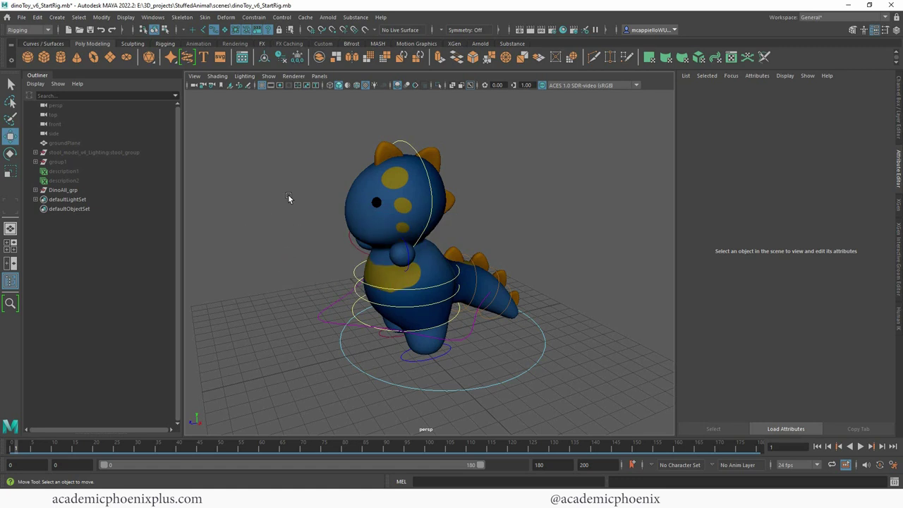
Switch to the Academic Phoenix Plus website's Courses page and look through the Maya Beginner still life course description and sample lesson
click(623, 36)
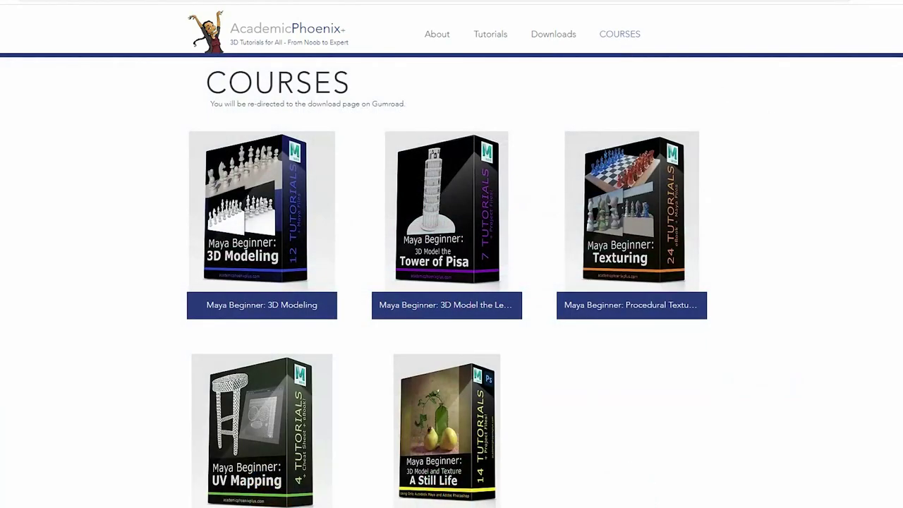
scroll(704, 240, down, 1)
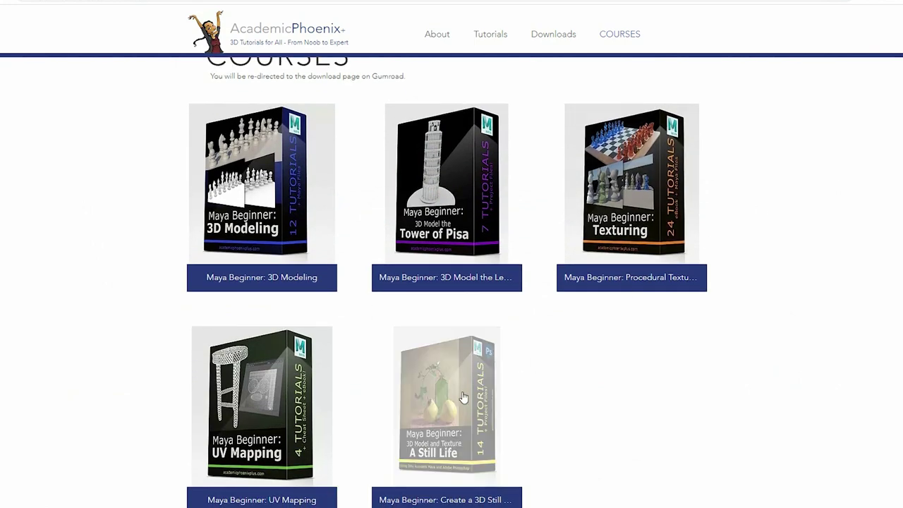
click(464, 398)
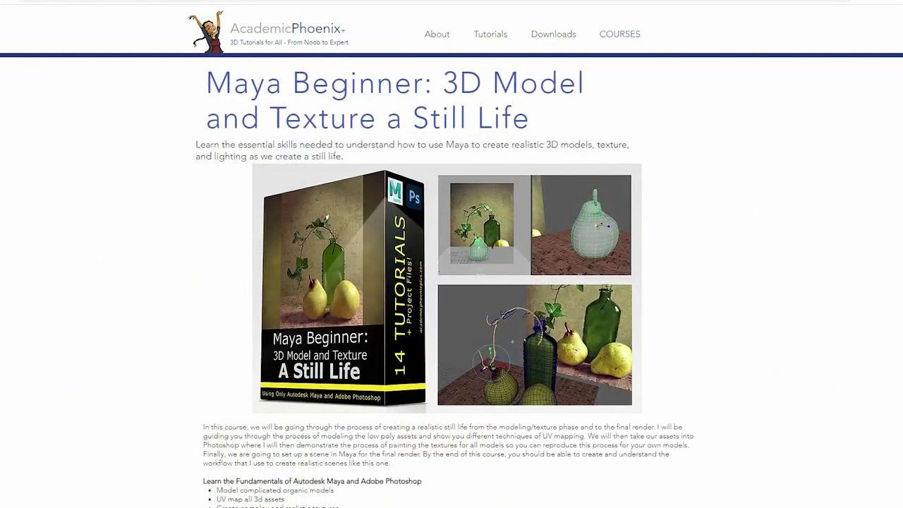
scroll(451, 282, down, 10)
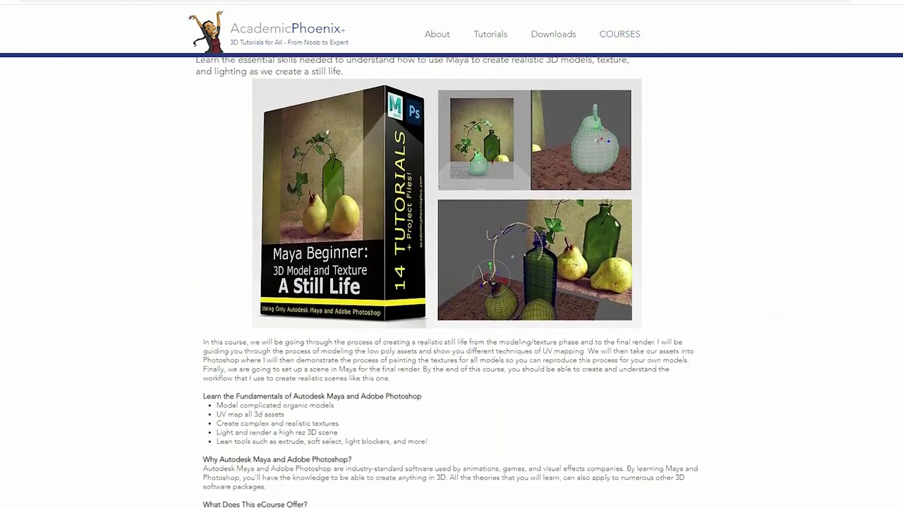
scroll(267, 420, down, 2)
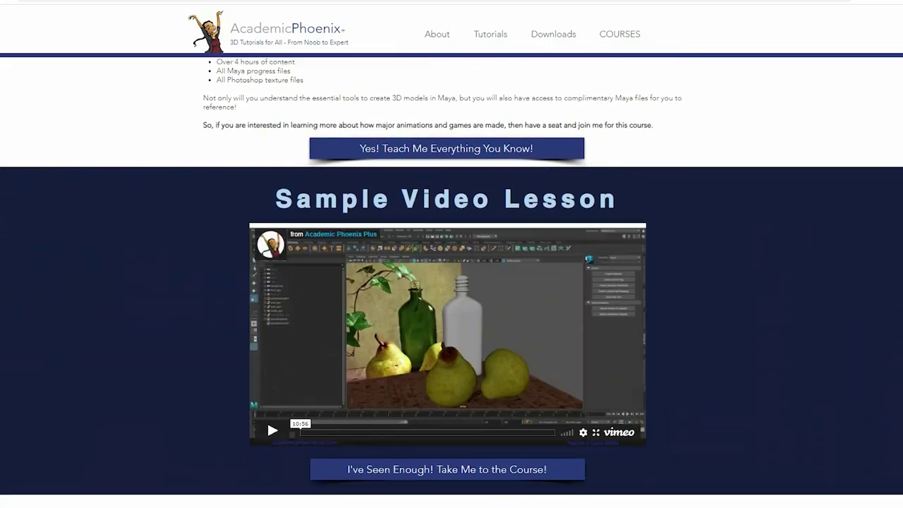
scroll(267, 420, up, 8)
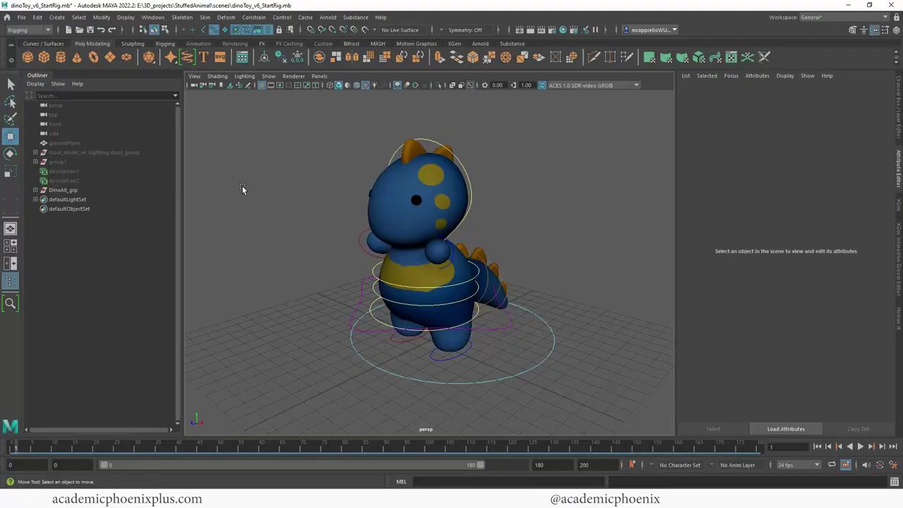
Move root_ctrl sideways and down to pose the dino's body in a low crouch over its planted feet
alt+drag(393, 190, 358, 195)
click(463, 272)
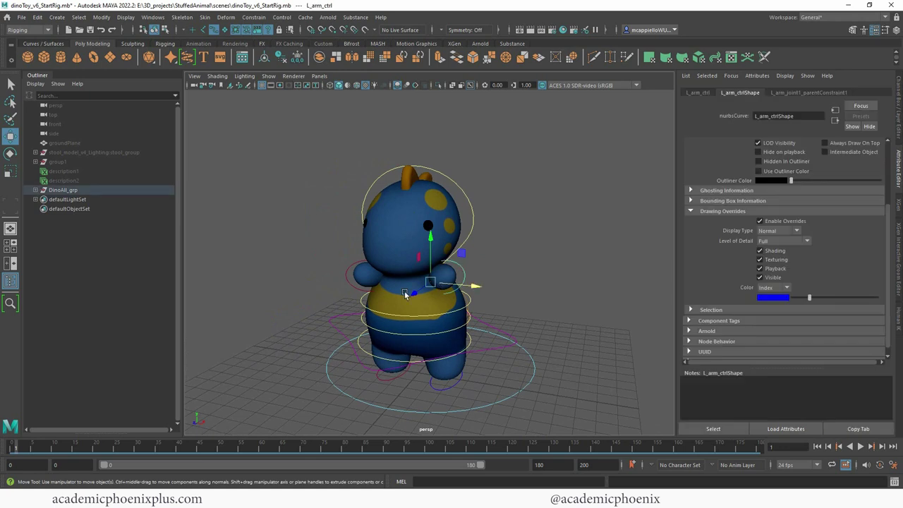
click(360, 361)
drag(414, 329, 472, 343)
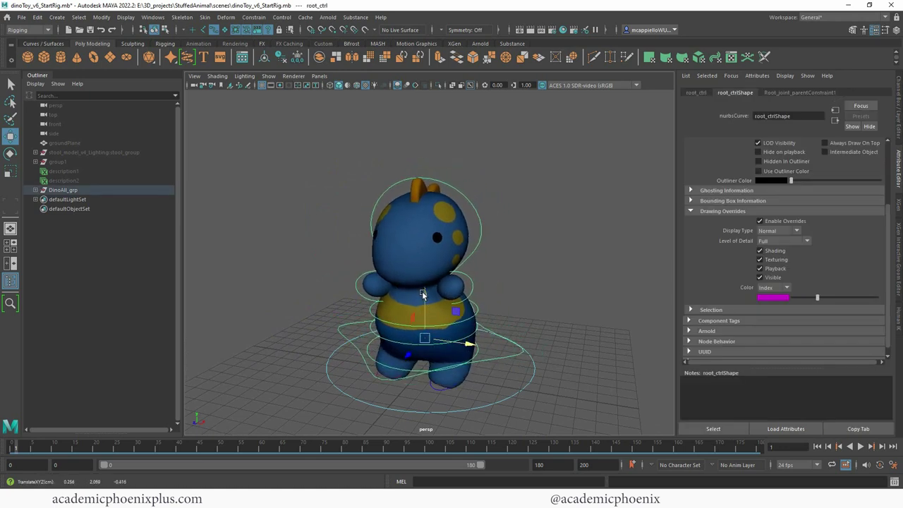
drag(424, 296, 425, 310)
key(ctrl+z)
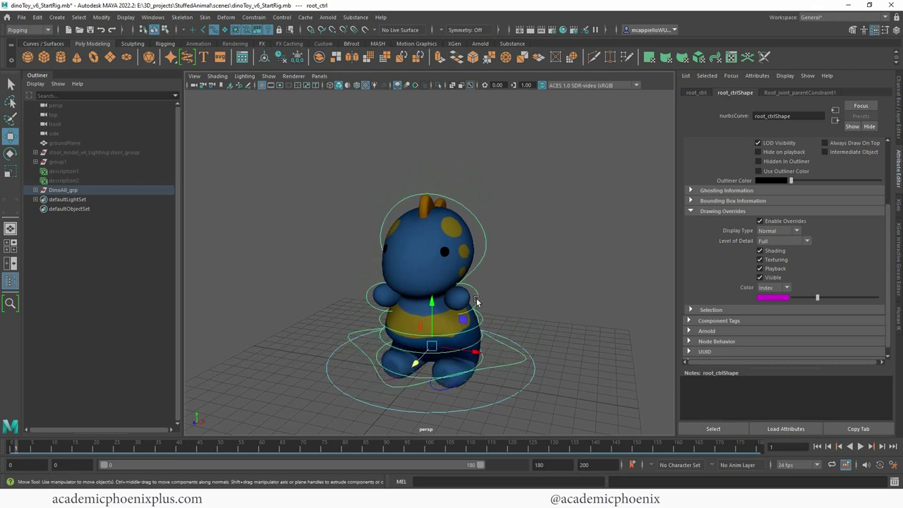
Rotate head_ctrl to tilt the dino's head to one side
click(489, 246)
click(487, 252)
click(471, 260)
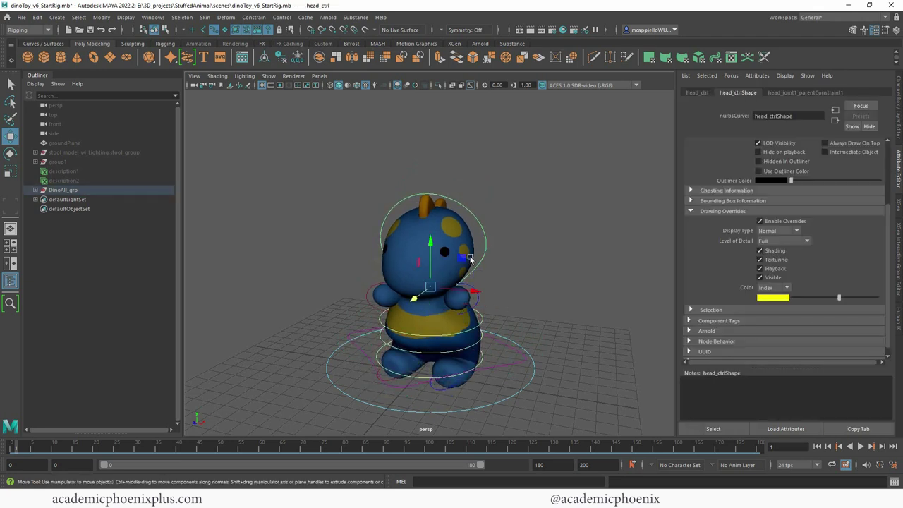
key(e)
drag(456, 278, 472, 297)
Rotate L_arm_ctrl to swing the dino's left arm outward and clear the selection
click(478, 294)
click(480, 296)
click(565, 302)
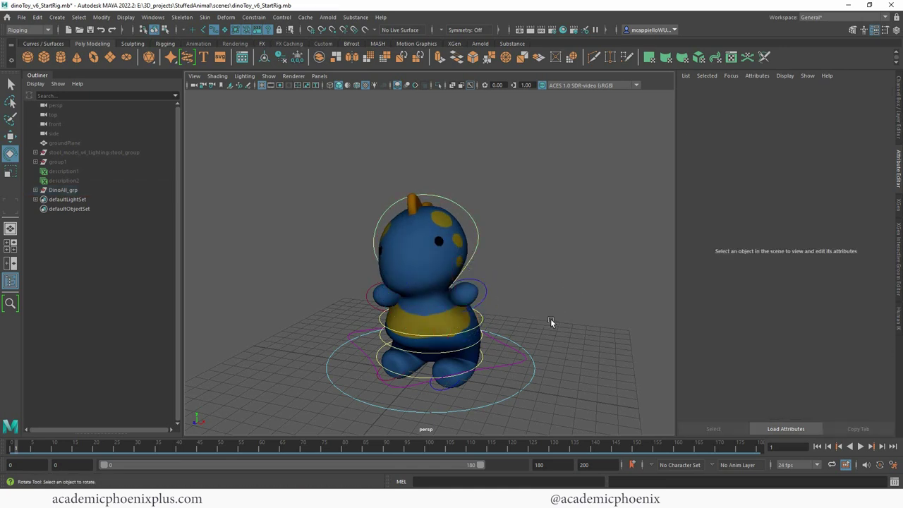